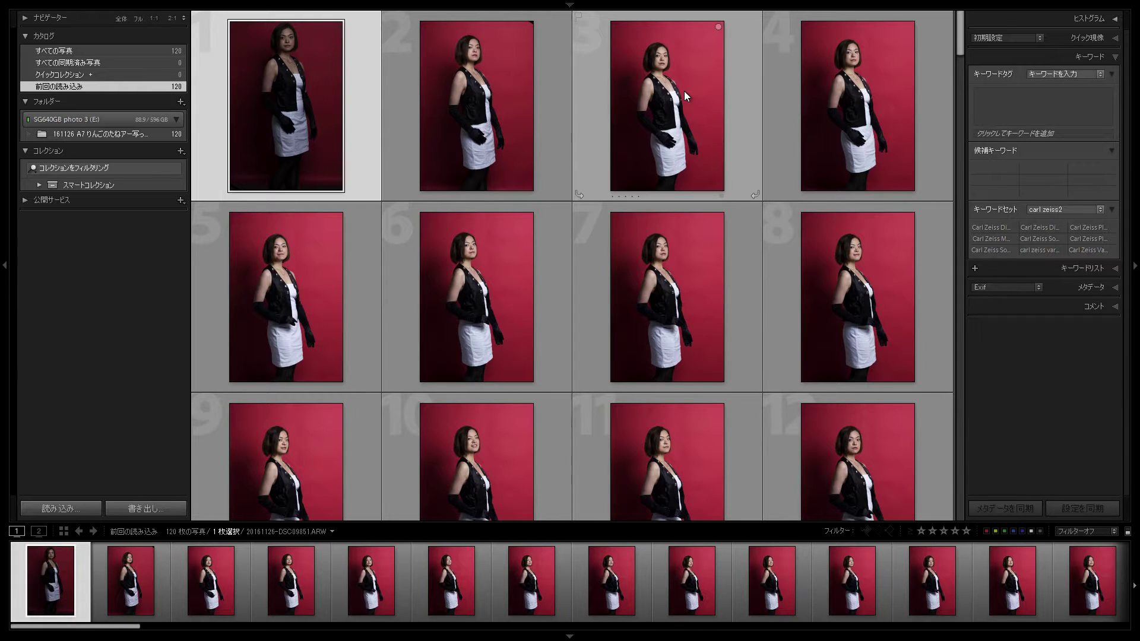
- Flag the two black frames among the portraits of the woman in the white skirt as rejected
click(467, 138)
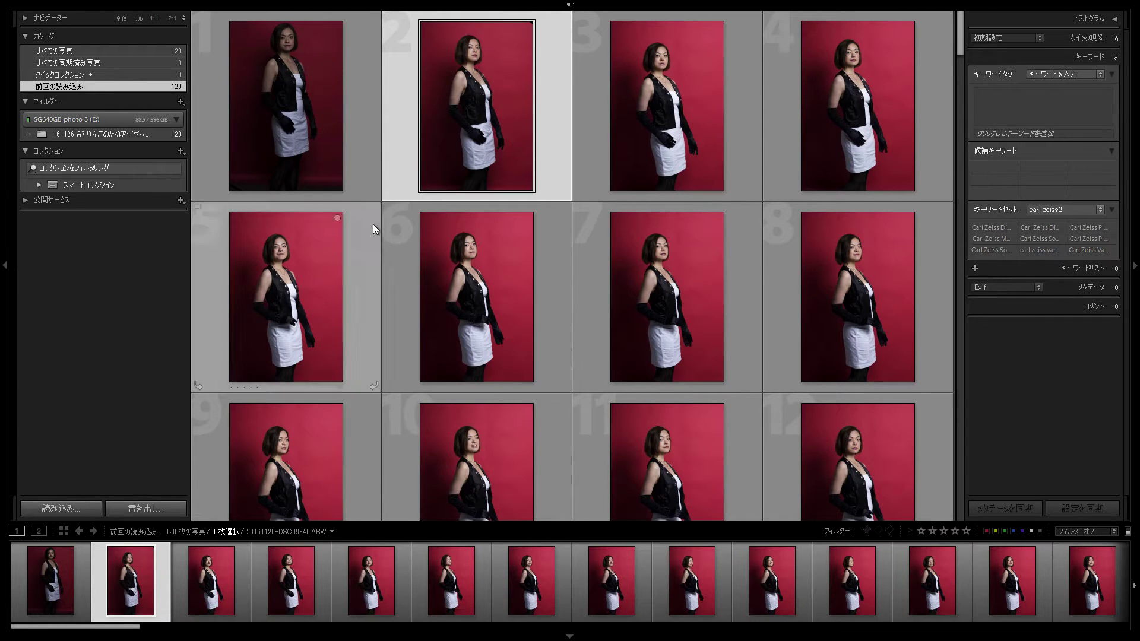
scroll(666, 315, down, 10)
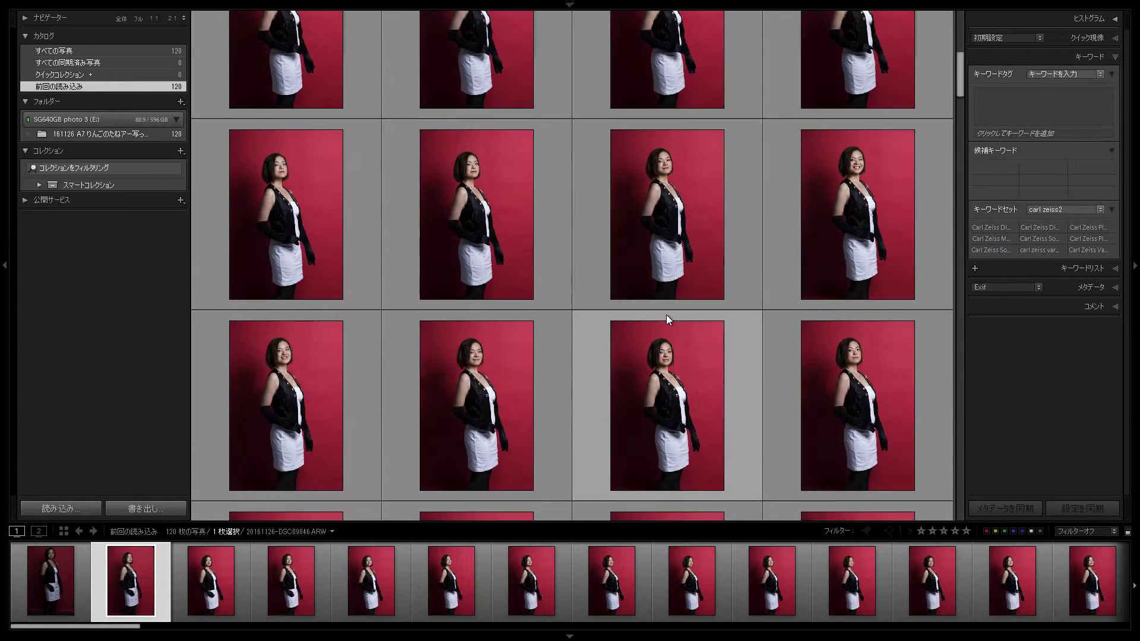
scroll(666, 315, down, 4)
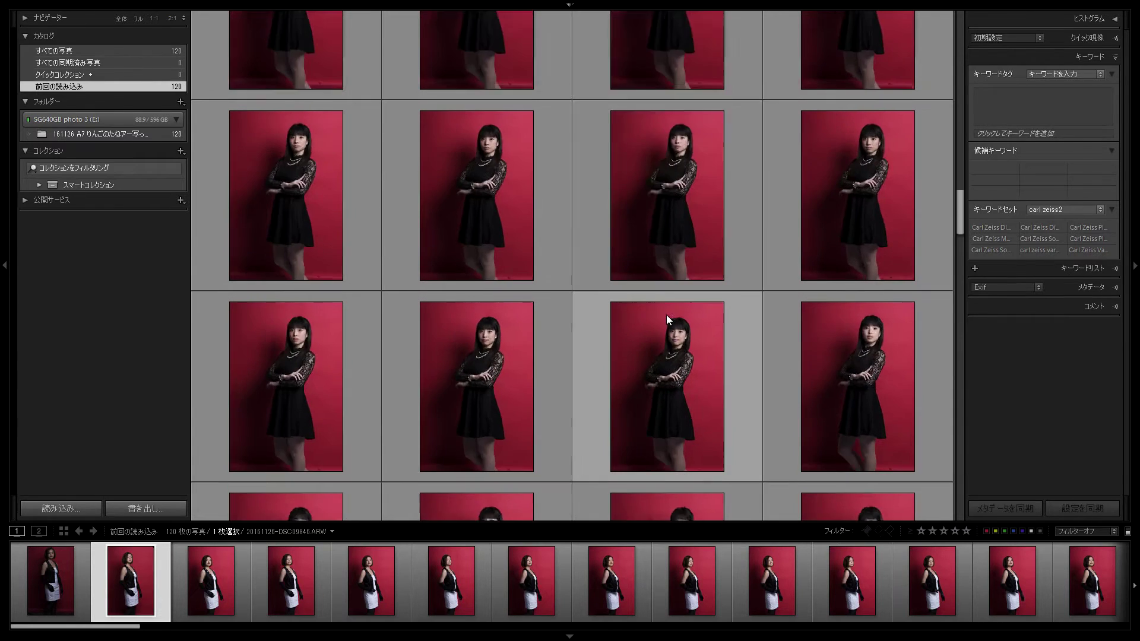
scroll(666, 315, up, 6)
click(535, 388)
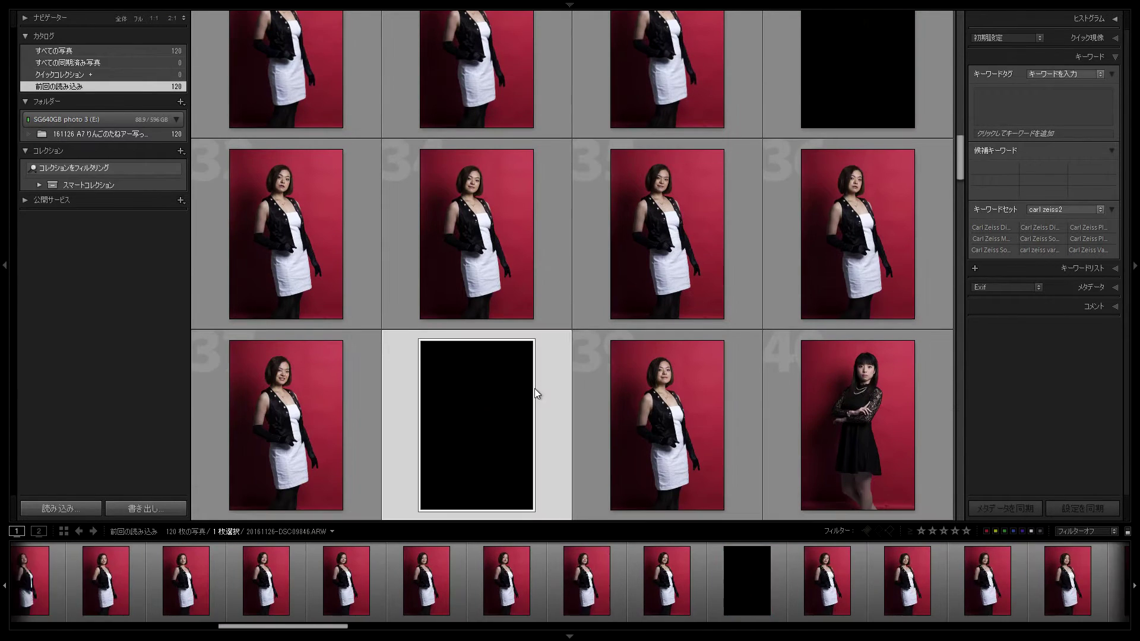
ctrl+click(839, 79)
scroll(755, 301, down, 5)
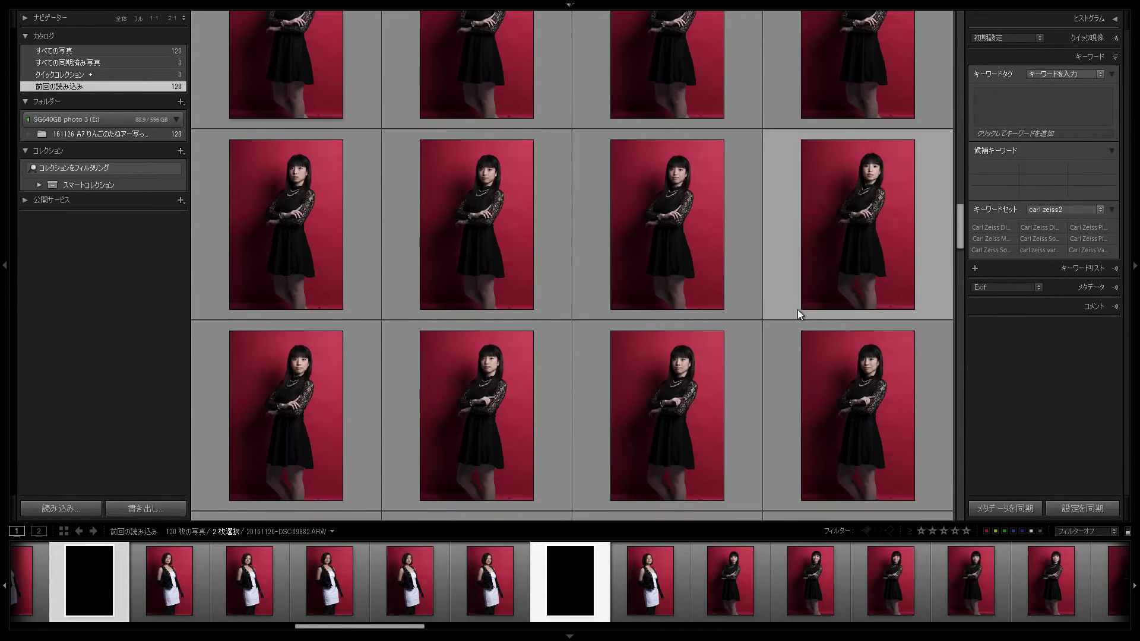
scroll(797, 309, up, 3)
key(x)
- Flag the three black frames among the portraits of the man in the dark suit as rejected
scroll(852, 310, down, 10)
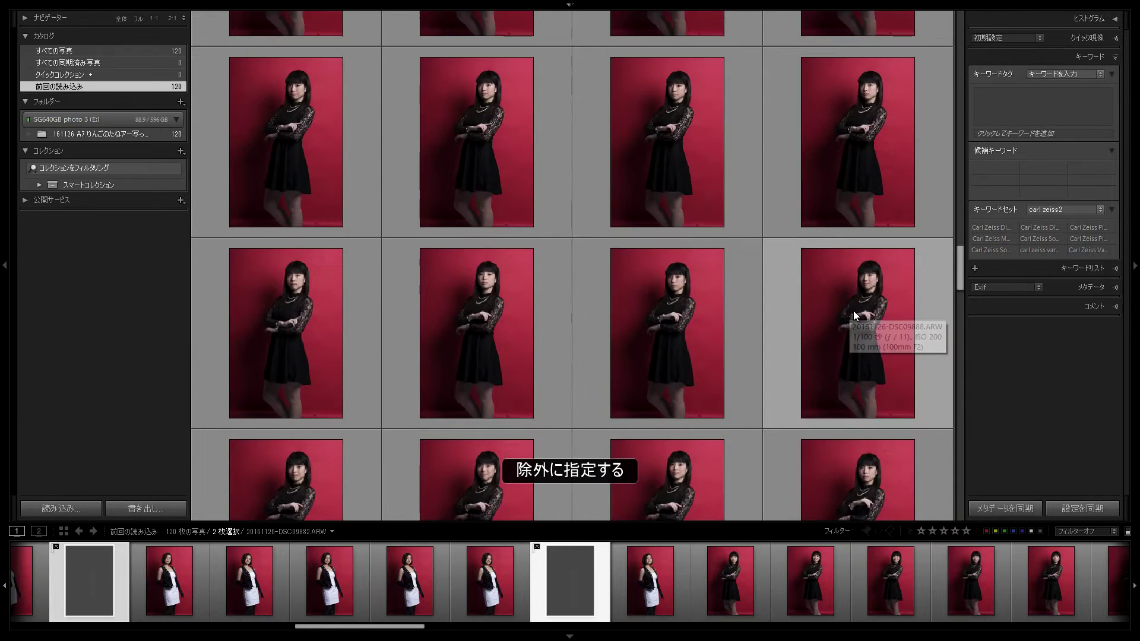
scroll(856, 312, up, 2)
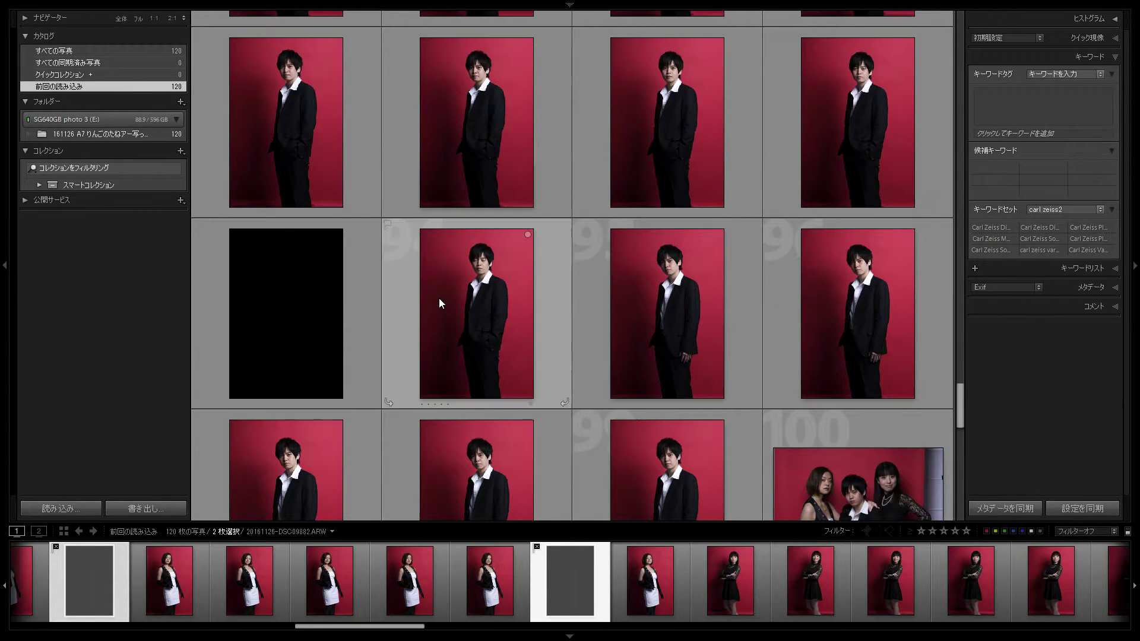
click(231, 300)
key(x)
scroll(504, 303, down, 3)
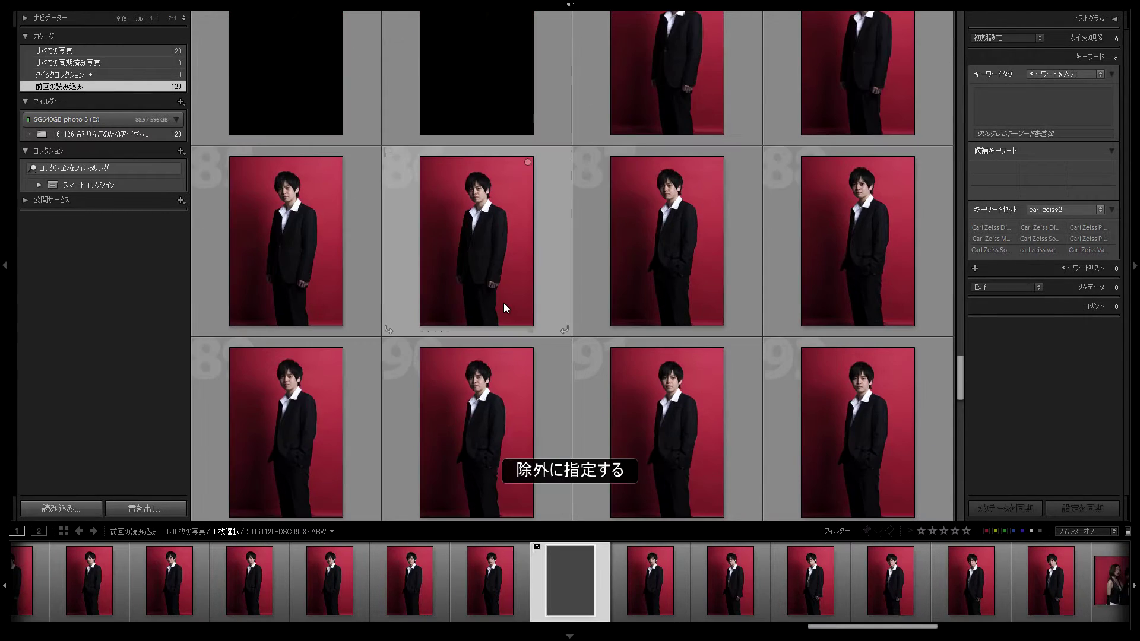
scroll(479, 287, up, 2)
ctrl+click(356, 248)
key(x)
scroll(716, 356, down, 5)
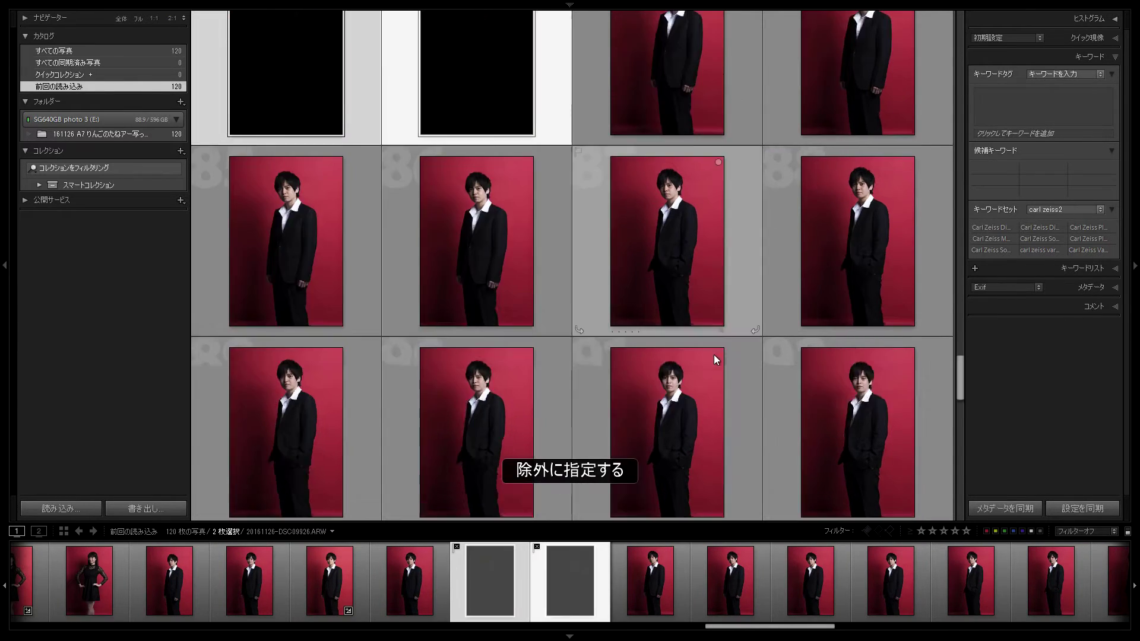
- Flag the underexposed first photo of the shoot as rejected
scroll(722, 358, up, 20)
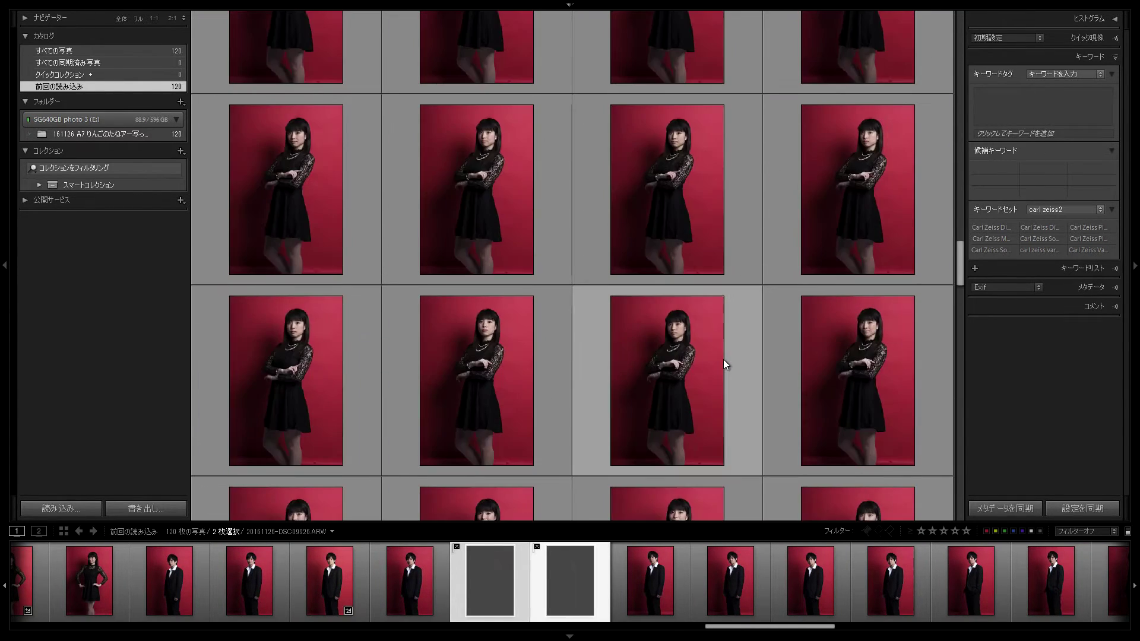
scroll(724, 359, up, 5)
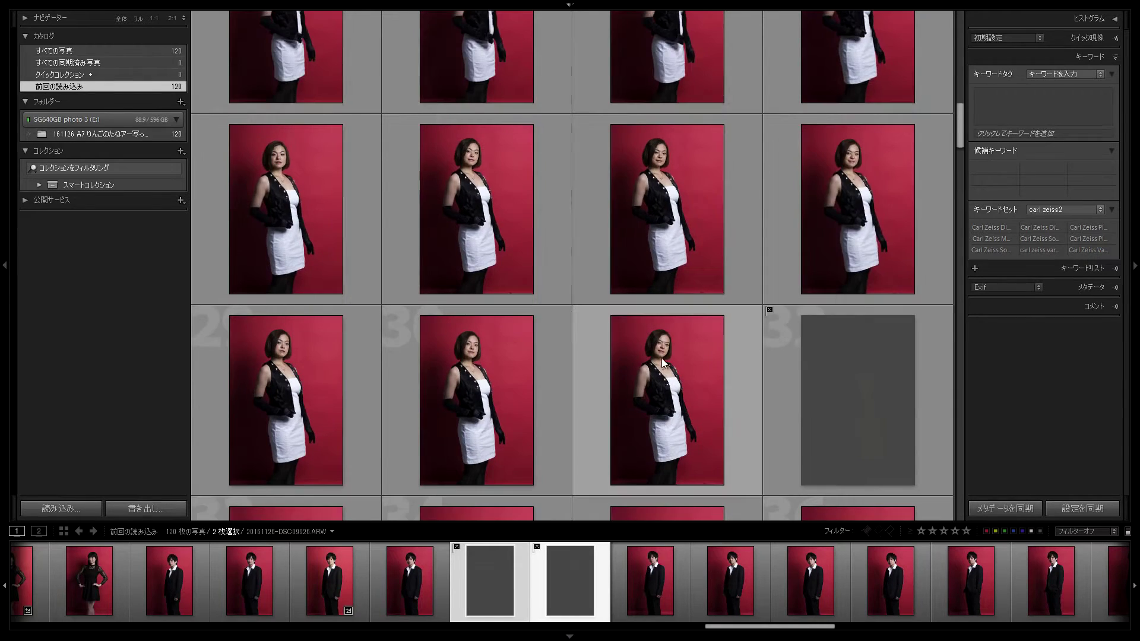
scroll(700, 351, up, 3)
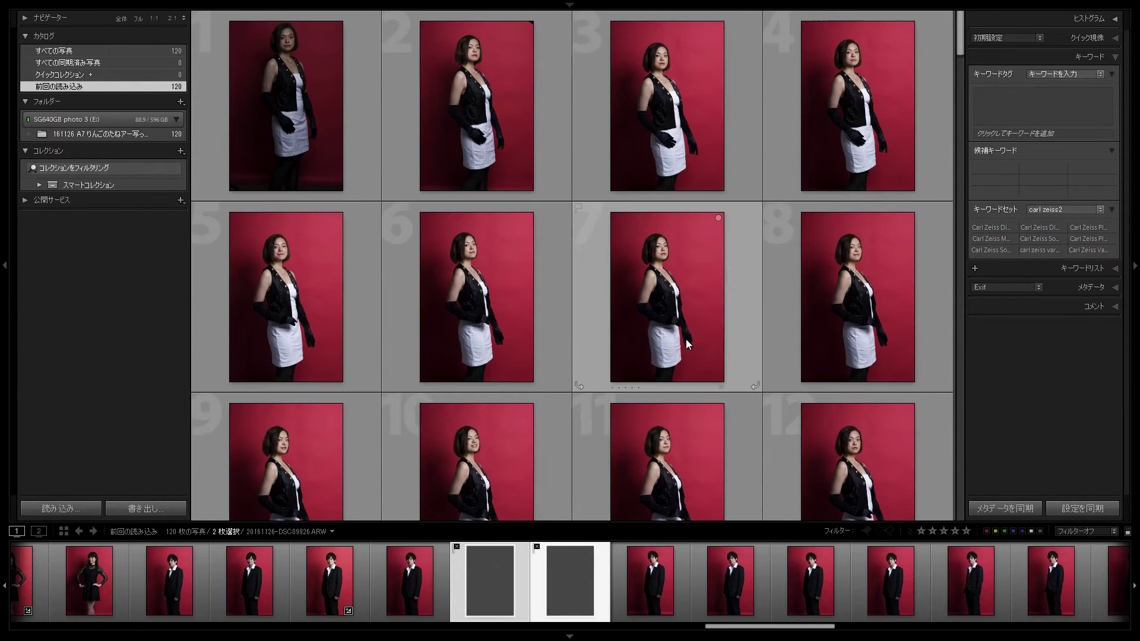
ctrl+click(374, 170)
key(x)
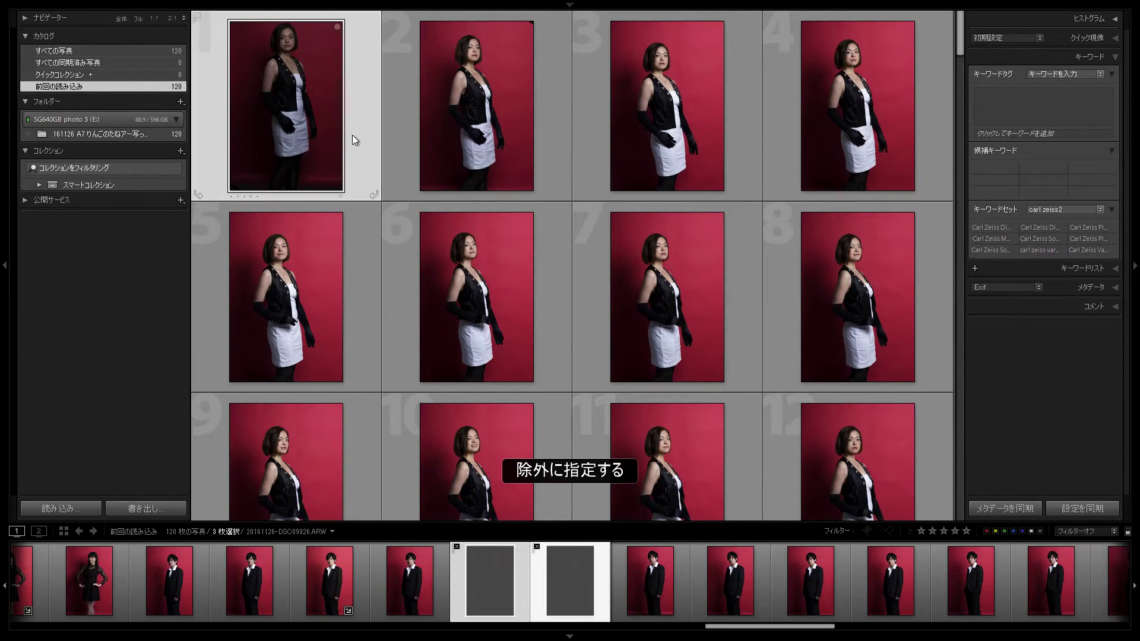
- Enlarge the photos at the start of the shoot and flag 20161126-DSC09846.ARW as rejected
double_click(436, 159)
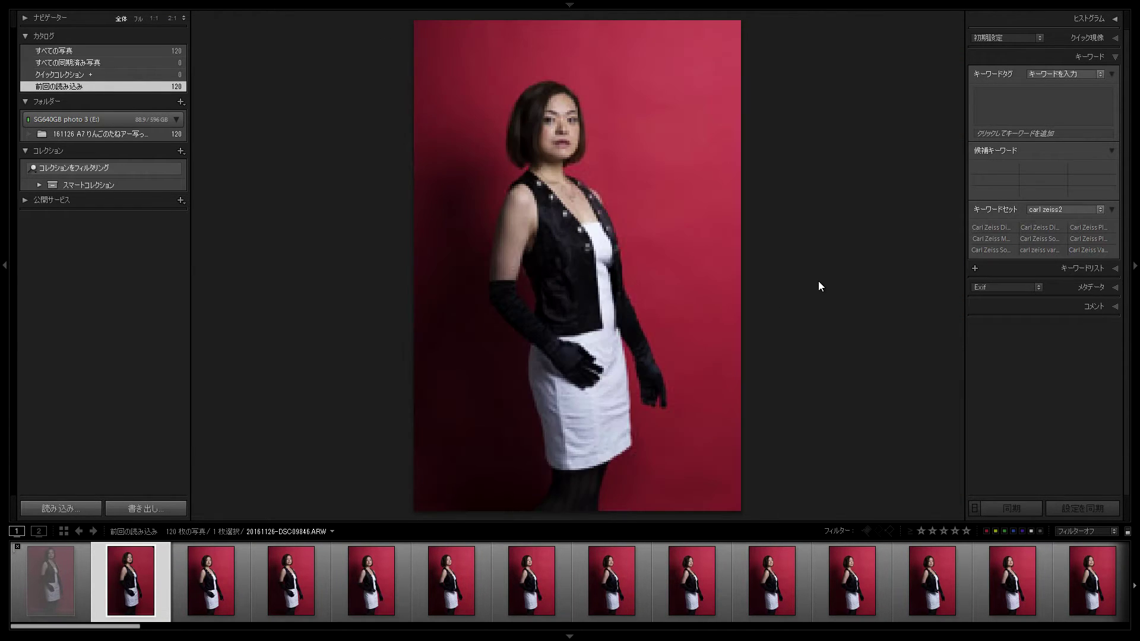
key(Right)
key(x)
key(Left)
key(x)
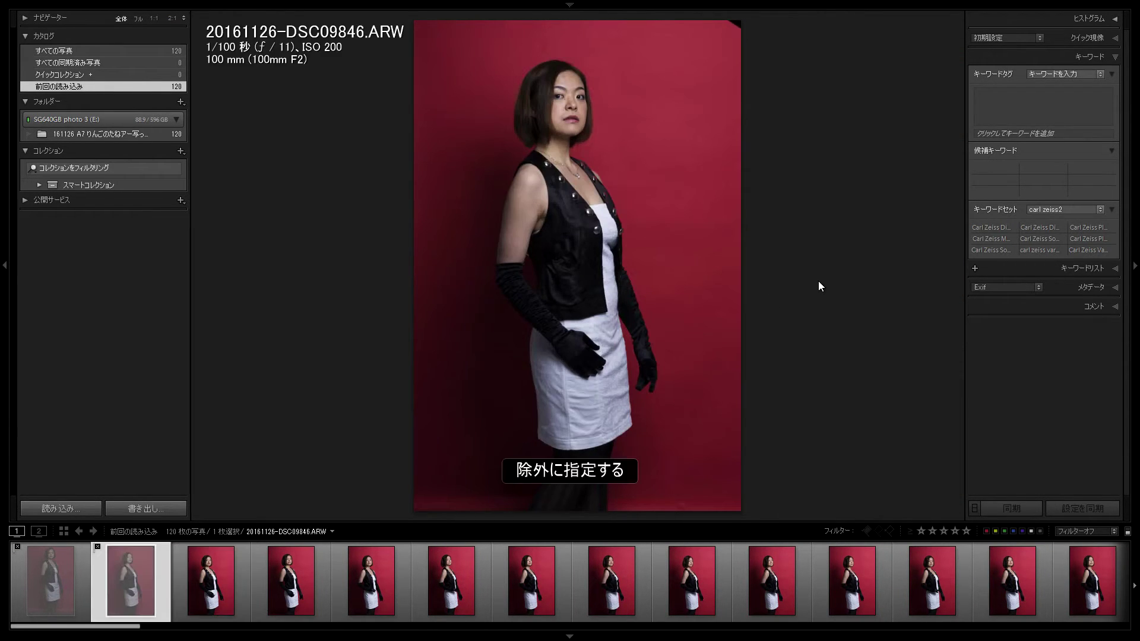
- Go to 20161126-DSC09847.ARW and filter the photos to unflagged ones only with the フラグ：なし filter preset
key(Right)
click(1089, 534)
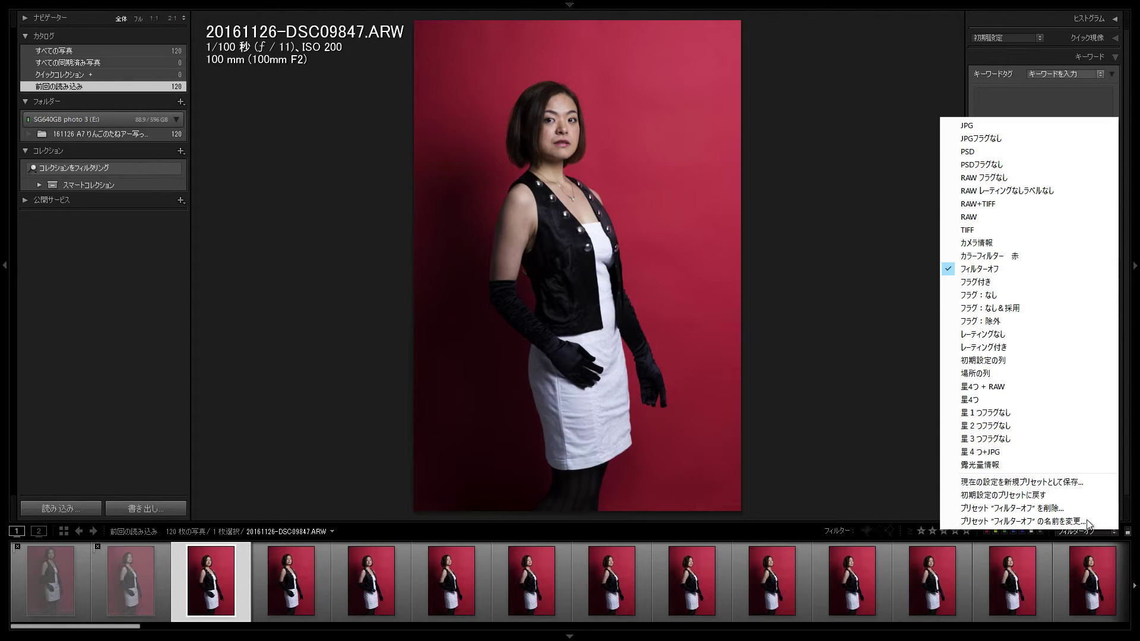
click(1003, 295)
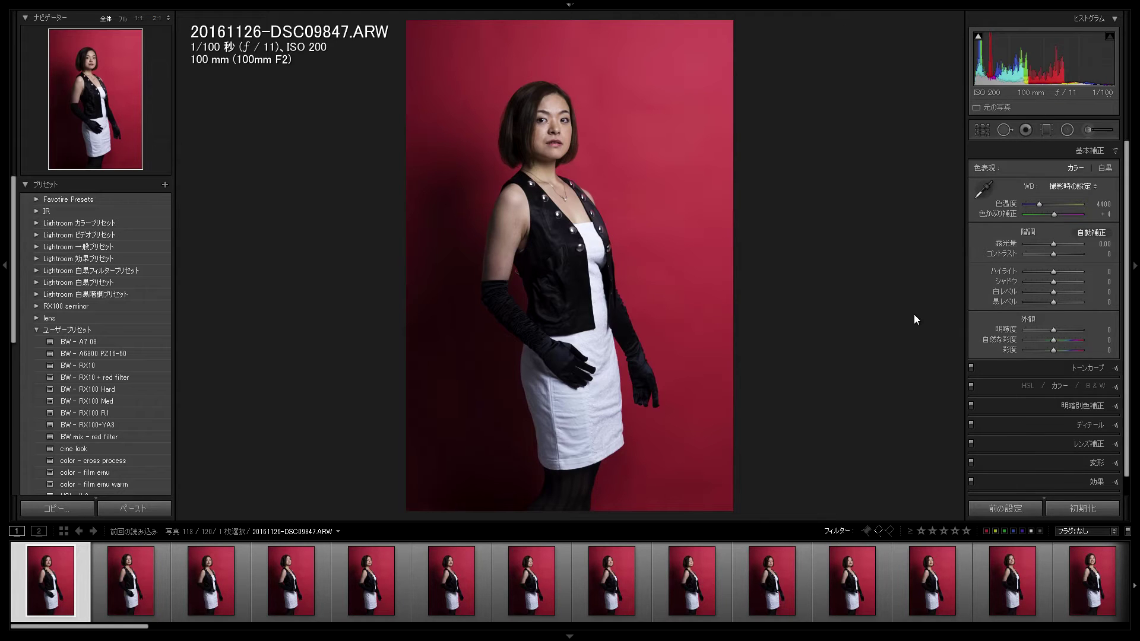
- Apply the user preset "sharp 50 0.7" to 20161126-DSC09847.ARW and check the face at 1:1 magnification
scroll(148, 434, down, 5)
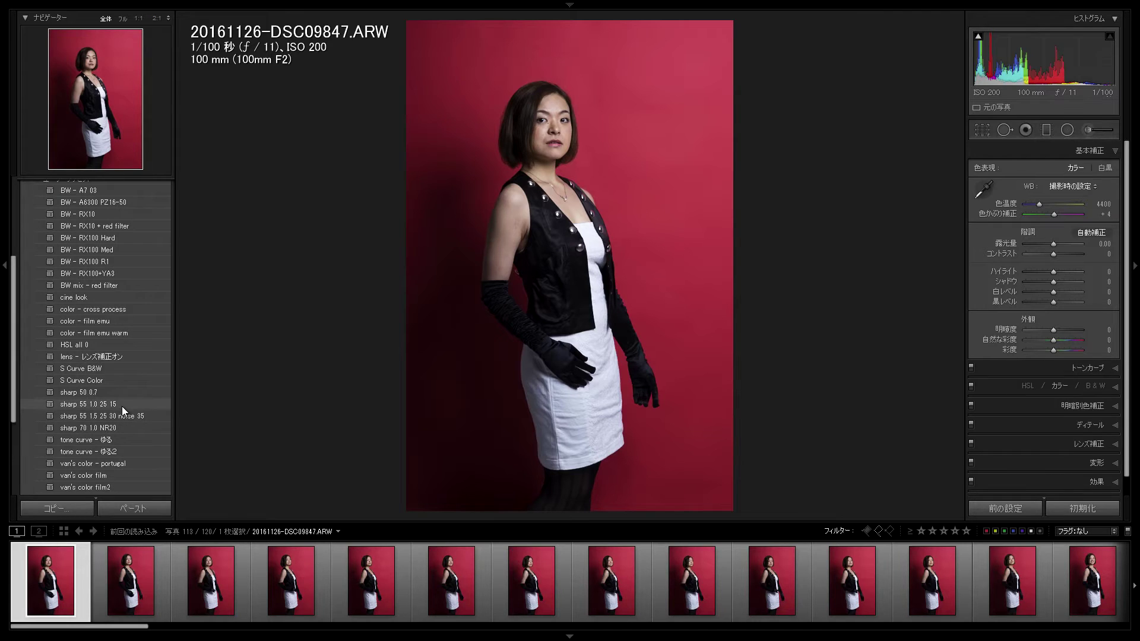
click(112, 392)
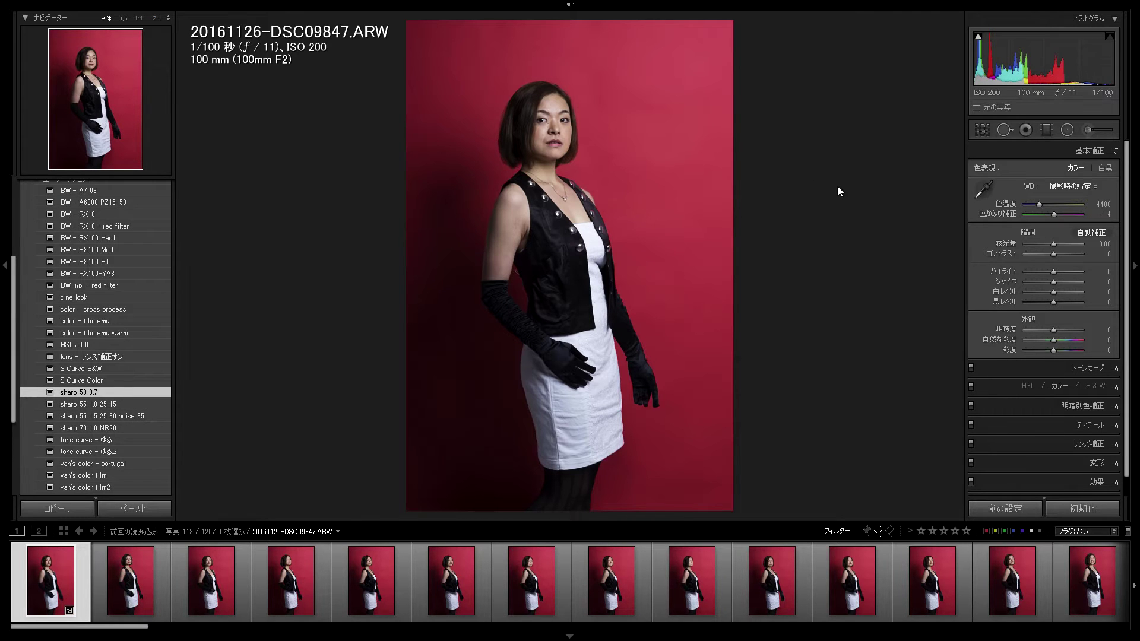
key(z)
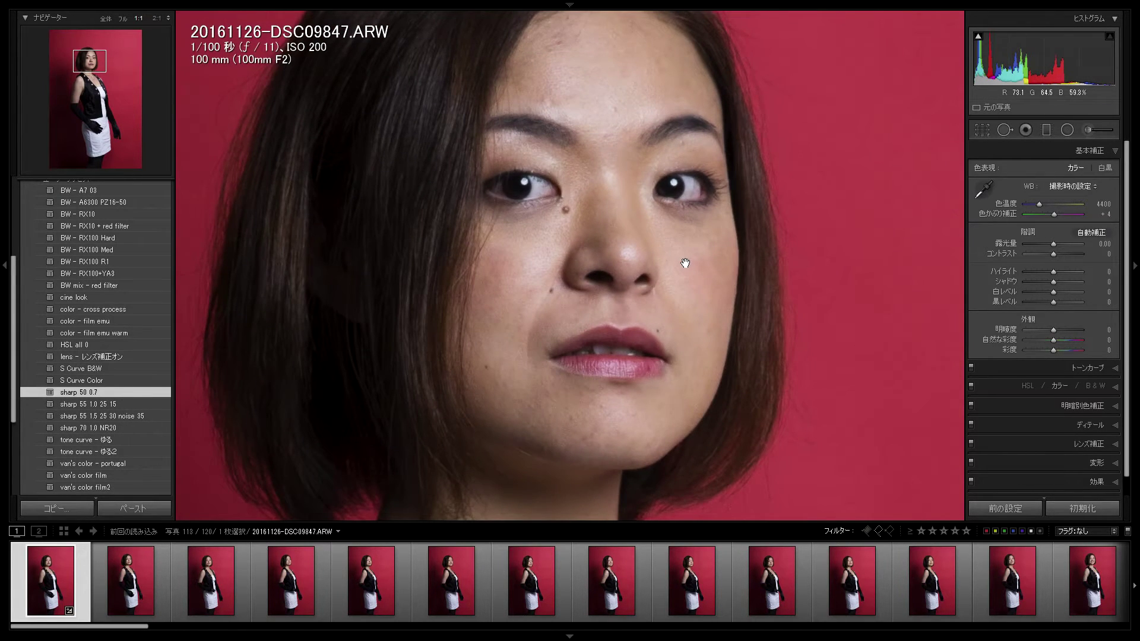
click(685, 263)
- Set the photo's colour temperature to 4650
click(1099, 204)
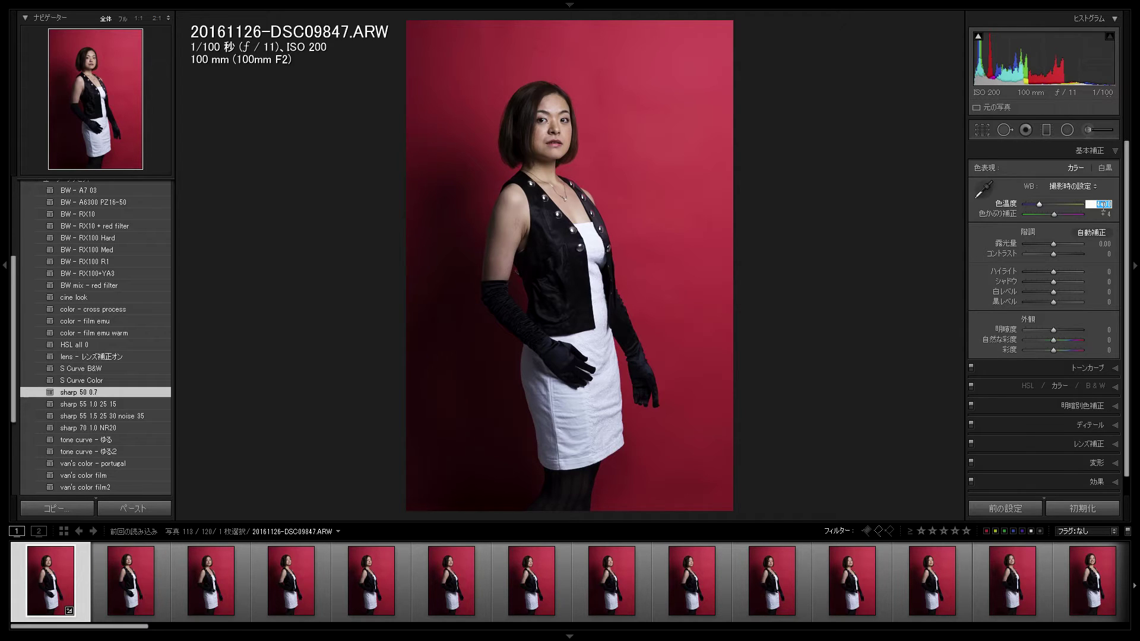
text(4650)
key(Return)
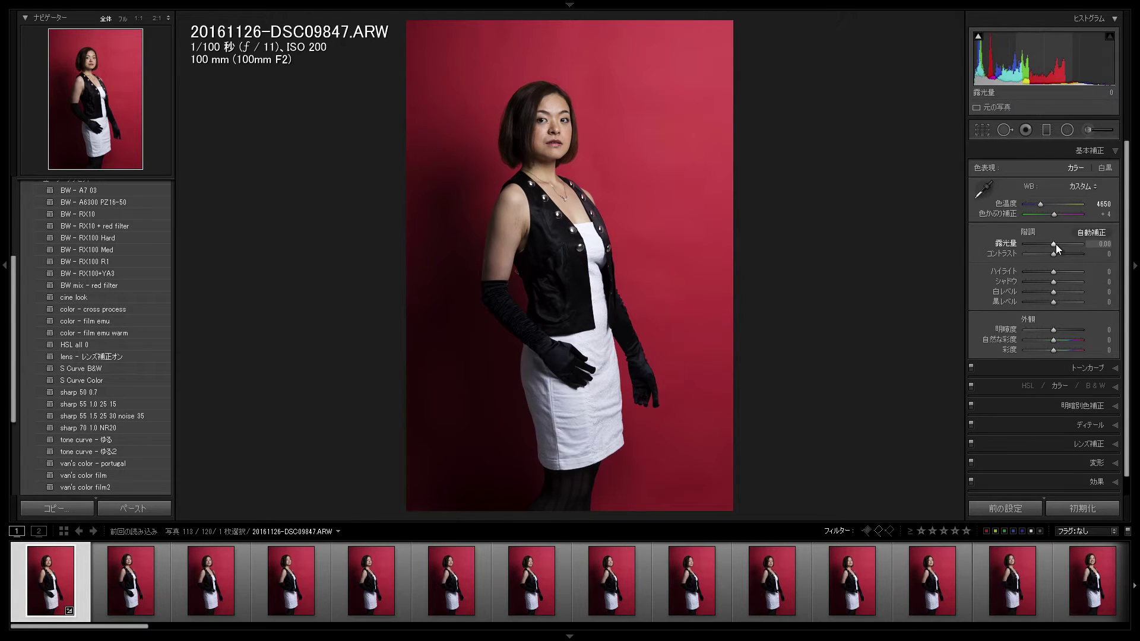
- Raise the photo's exposure to +0.50 and its white level to +15
scroll(1056, 244, up, 1)
mouse_move(1056, 244)
mouse_down()
mouse_move(1056, 266)
mouse_move(1054, 244)
mouse_up()
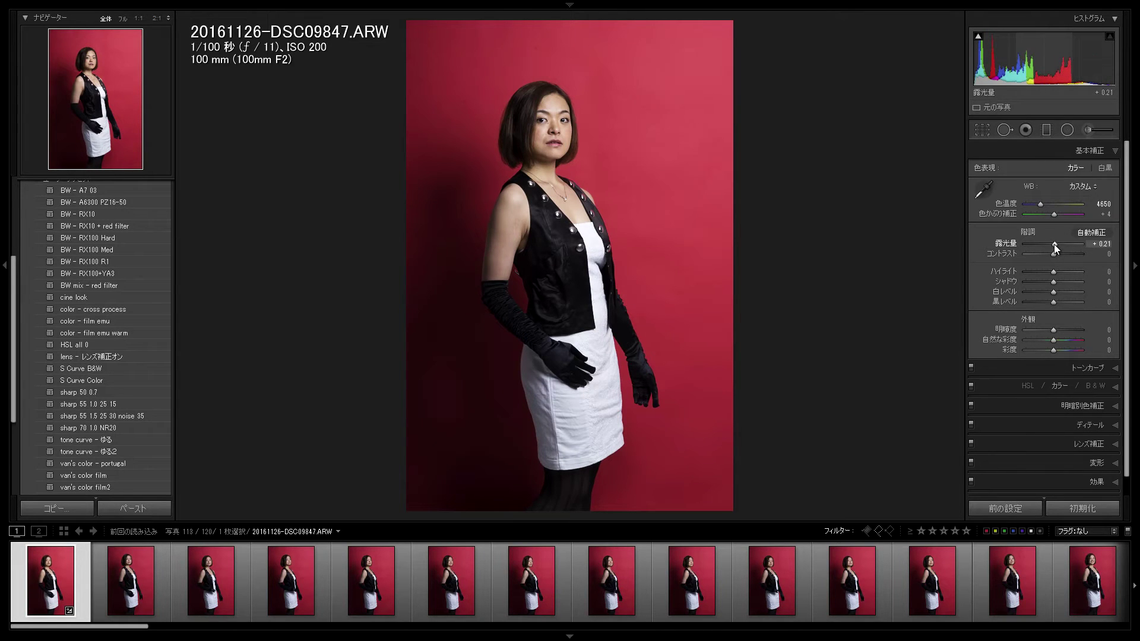
scroll(1053, 244, up, 1)
scroll(1054, 244, up, 1)
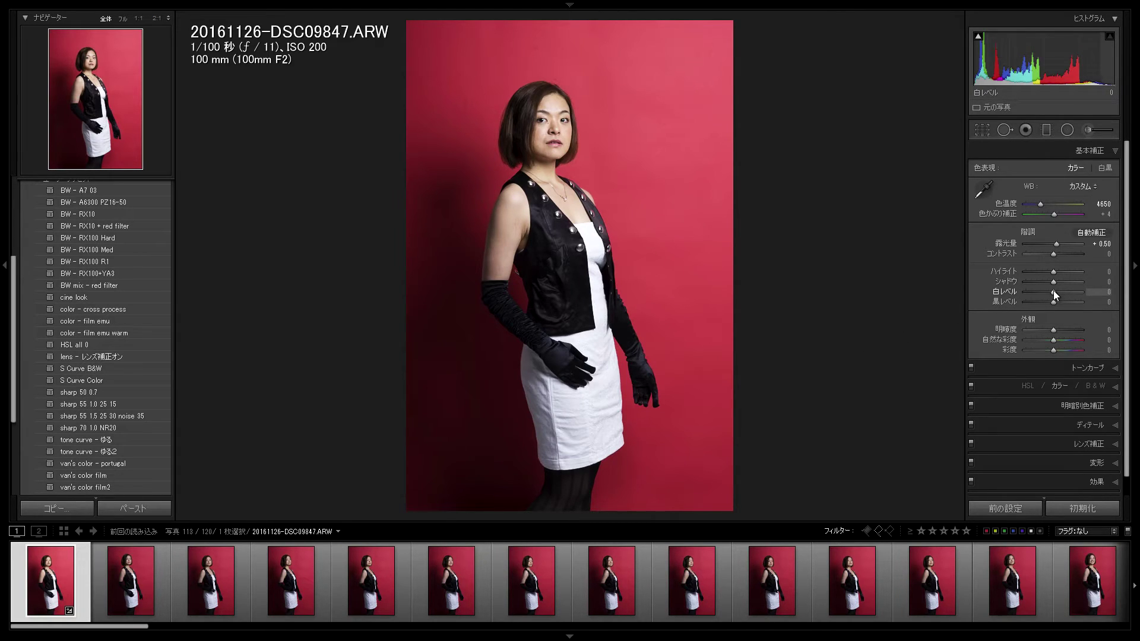
drag(1053, 291, 1057, 291)
- Compare the edit with the unedited next photo and raise the edited photo's colour temperature to 4750
key(Right)
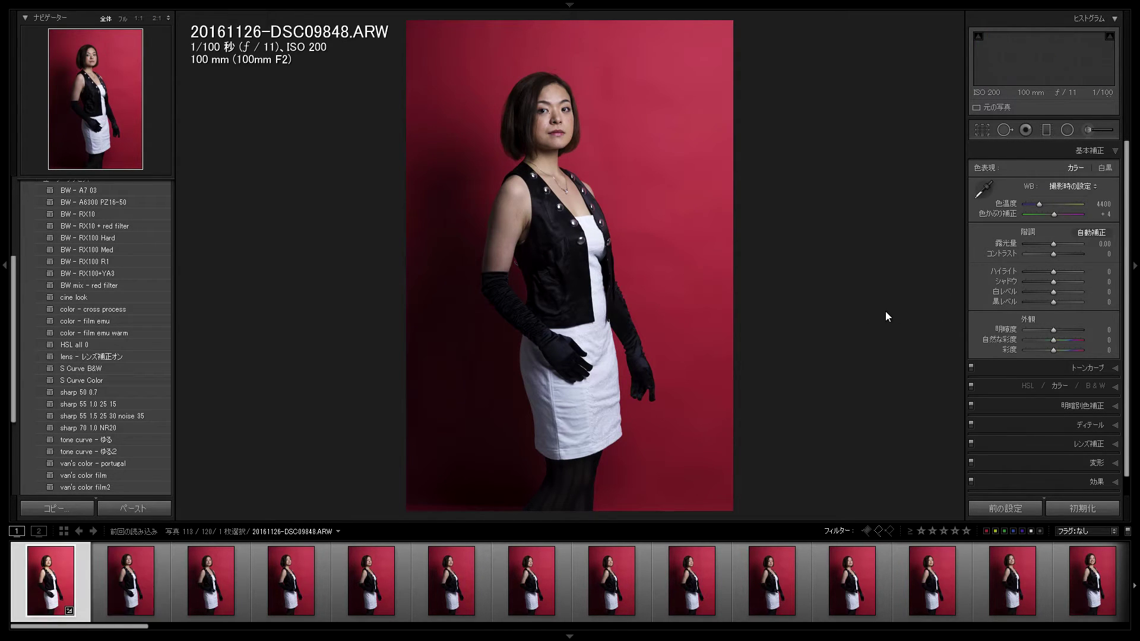
key(Left)
click(1103, 204)
key(Up)
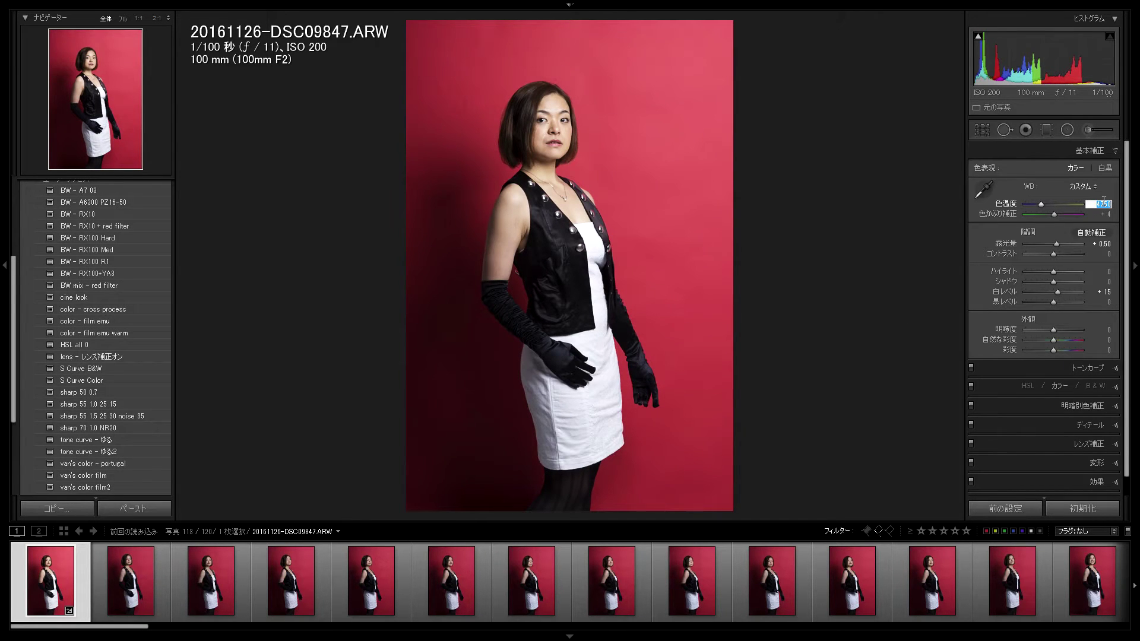
key(Up)
key(Return)
- Try several tint values for the photo and set the tint to +9
click(1105, 214)
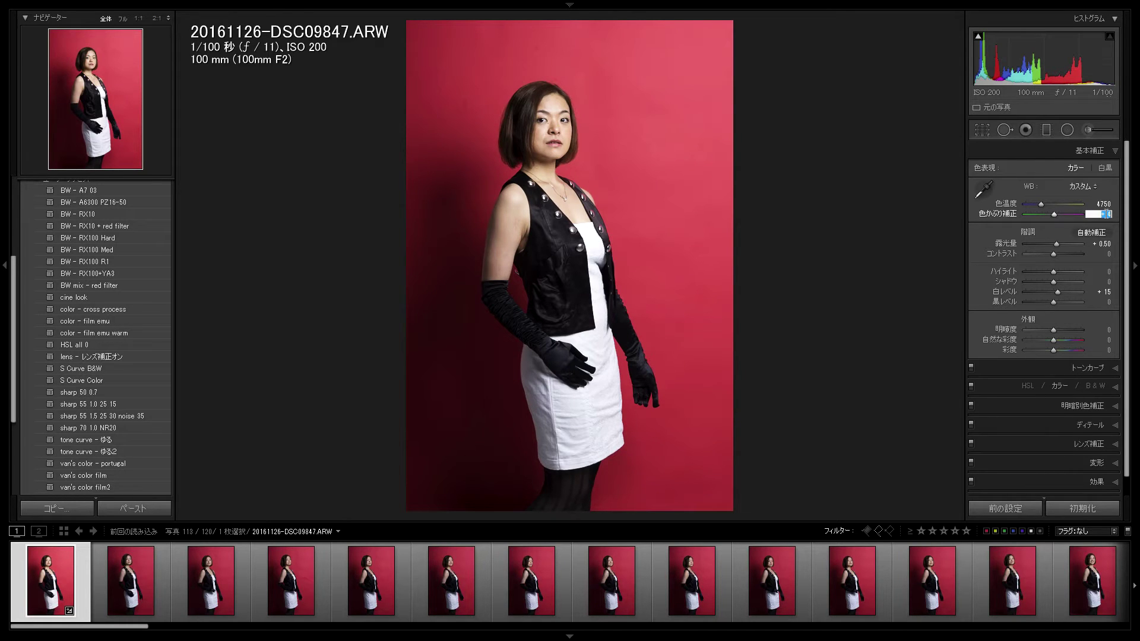
key(Up)
key(Up)
key(Up)
key(Down)
key(Down)
key(Down)
key(Down)
key(Return)
- Apply the same develop settings to 20161126-DSC09848.ARW and return to 20161126-DSC09847.ARW
scroll(1043, 215, up, 5)
drag(567, 213, 759, 409)
click(759, 409)
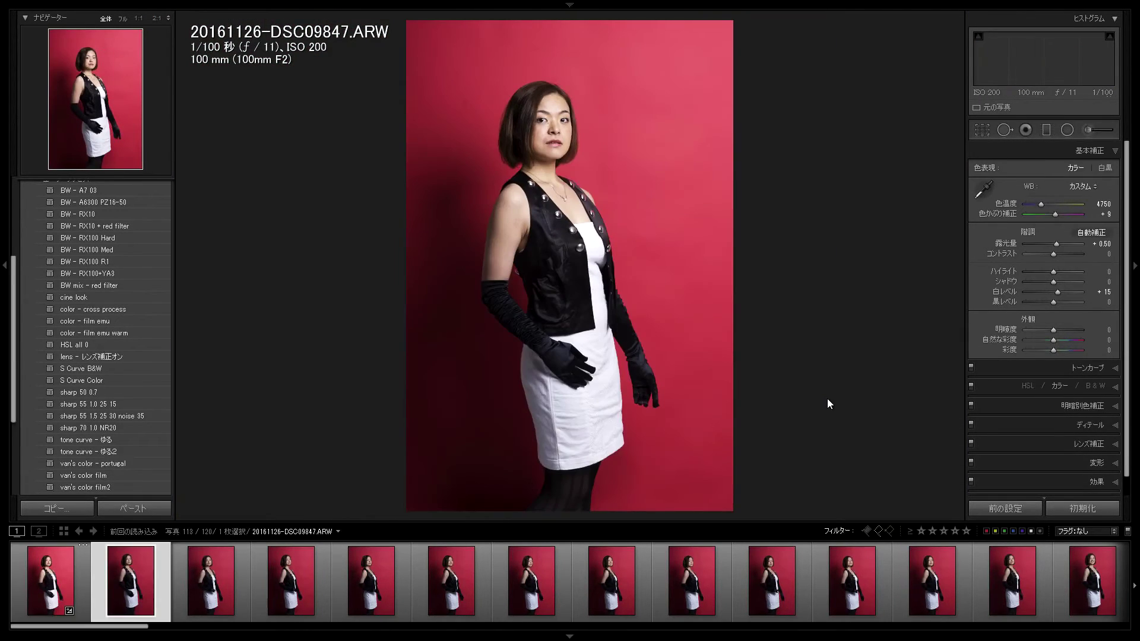
key(Right)
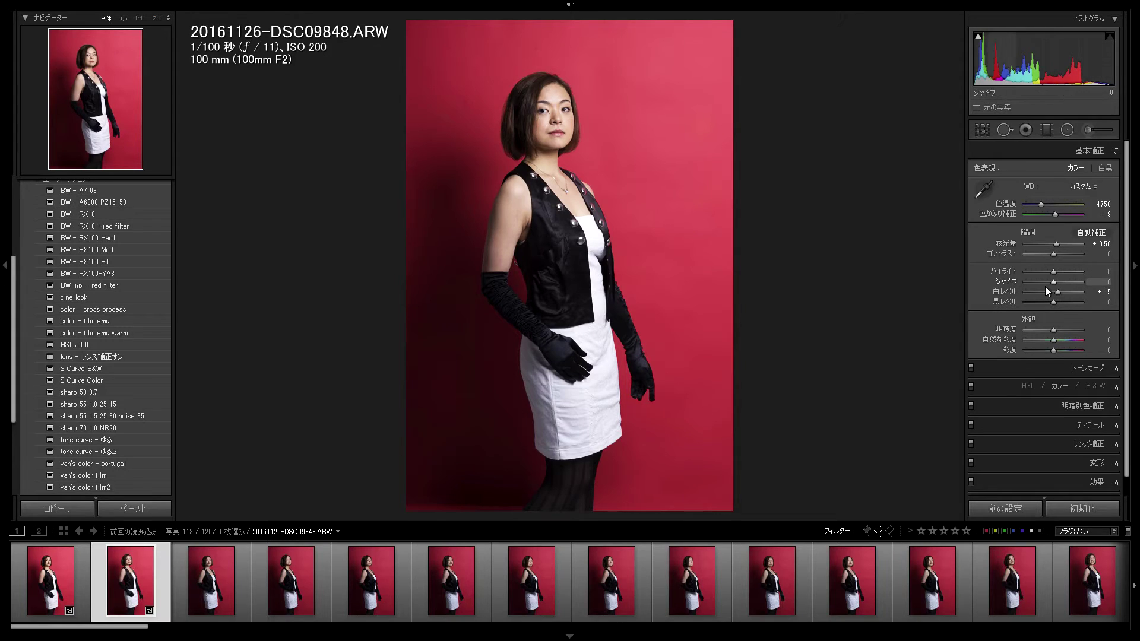
key(Up)
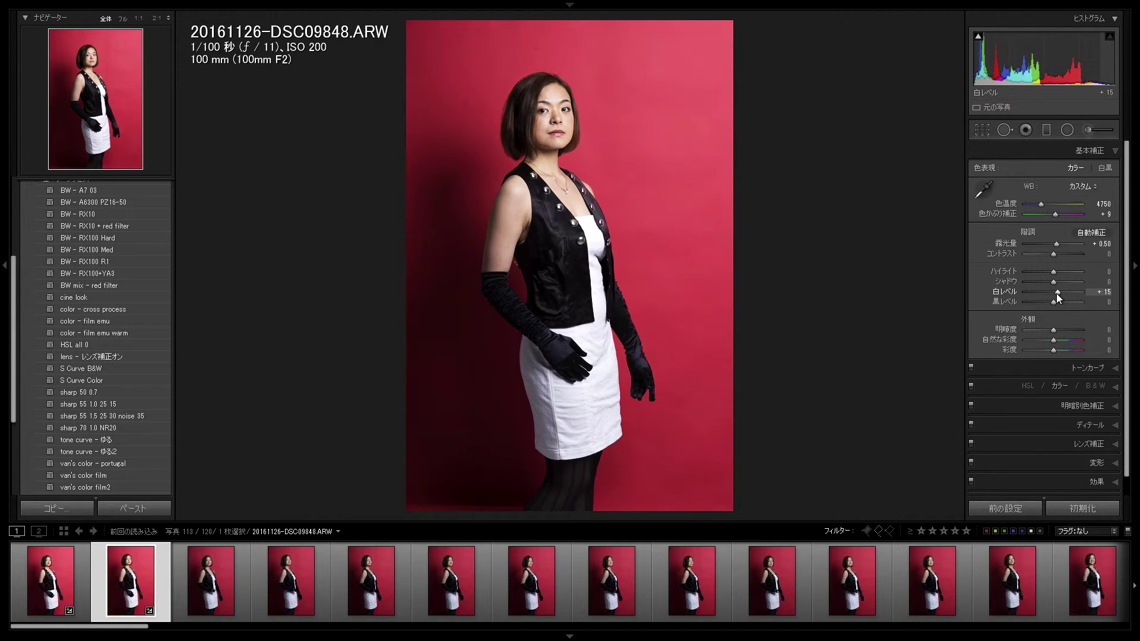
key(Down)
key(Left)
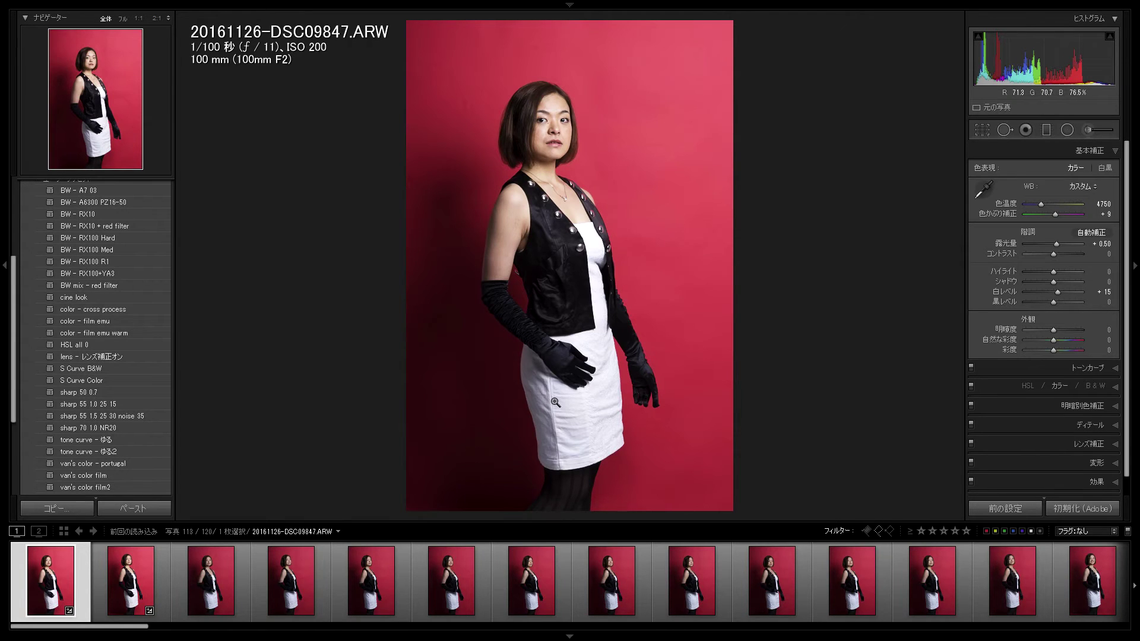
- Copy all develop settings from 20161126-DSC09847.ARW and paste them onto all the filtered photos in the grid
key(ctrl+shift+c)
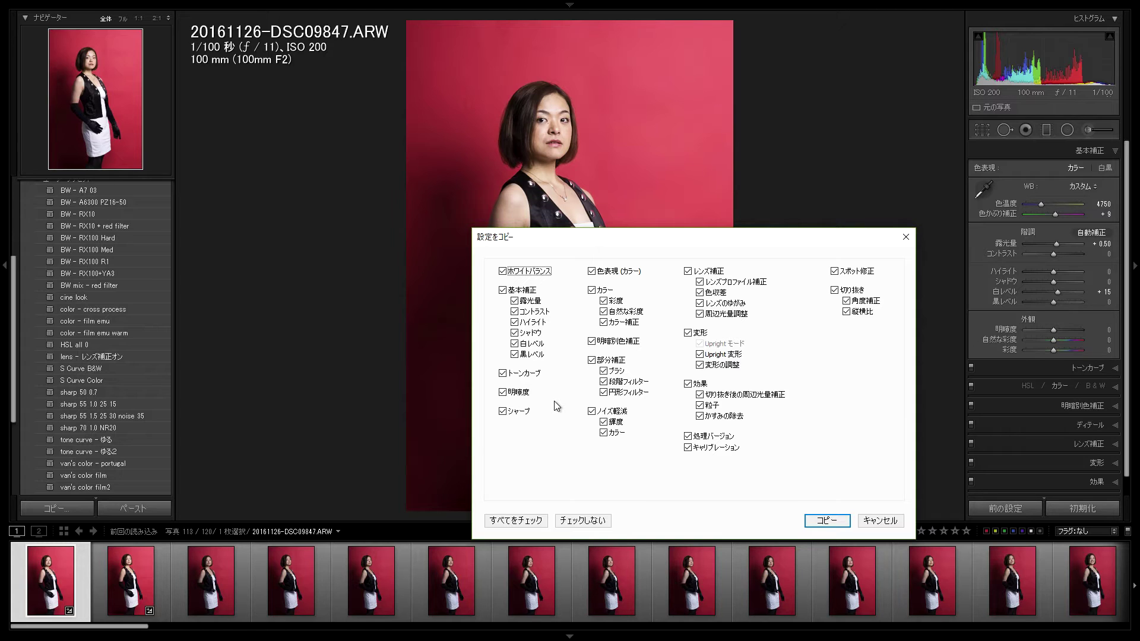
key(g)
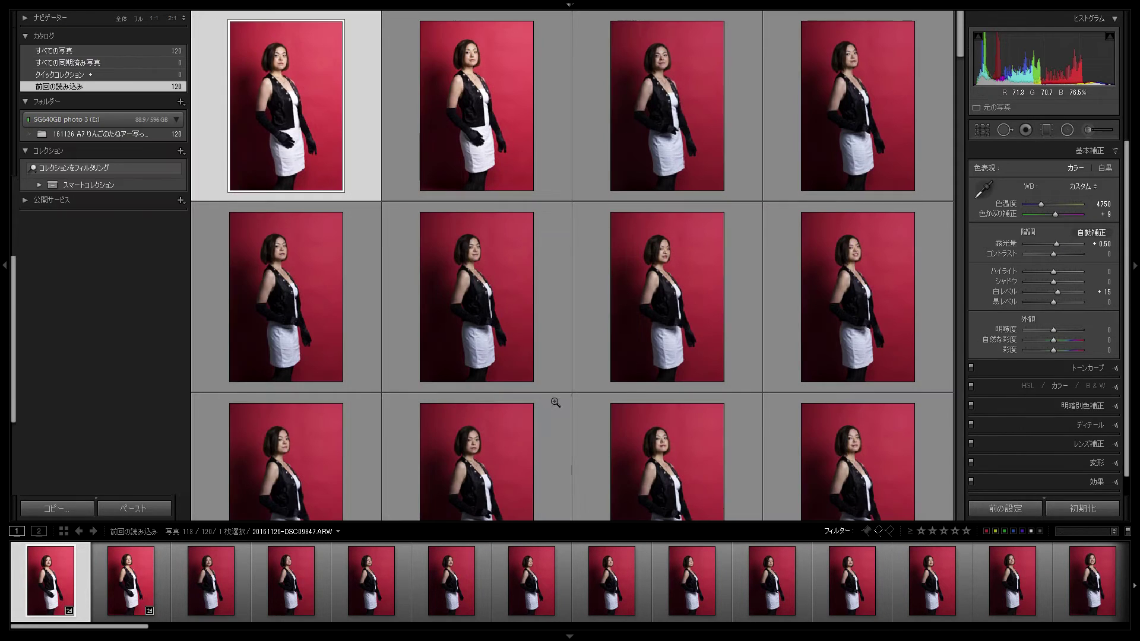
key(ctrl+a)
scroll(790, 336, down, 15)
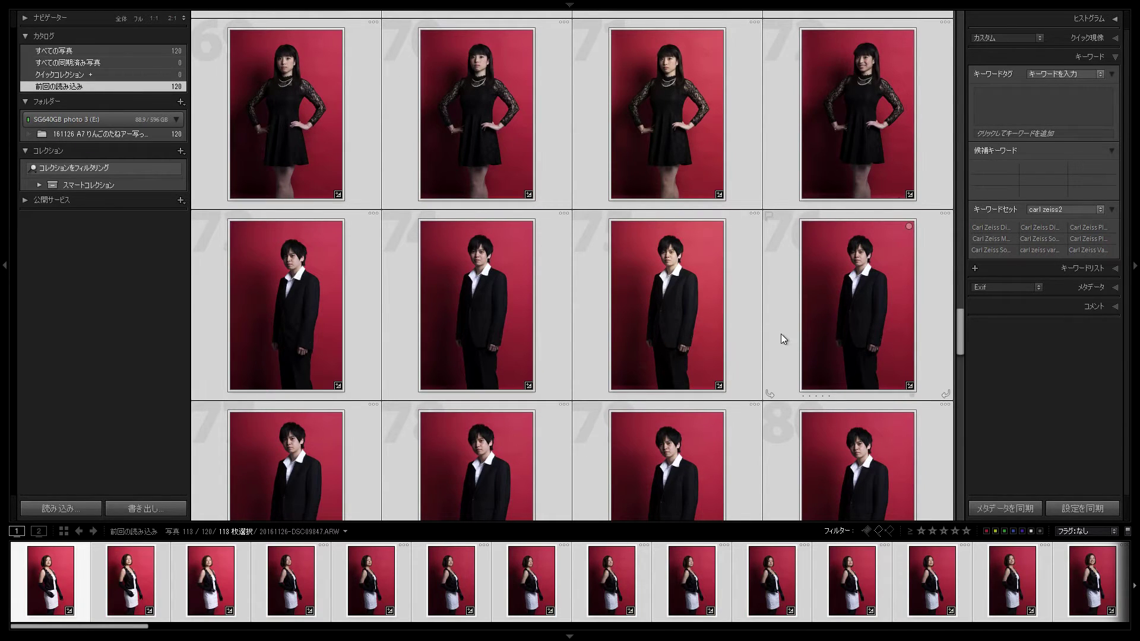
scroll(782, 333, up, 3)
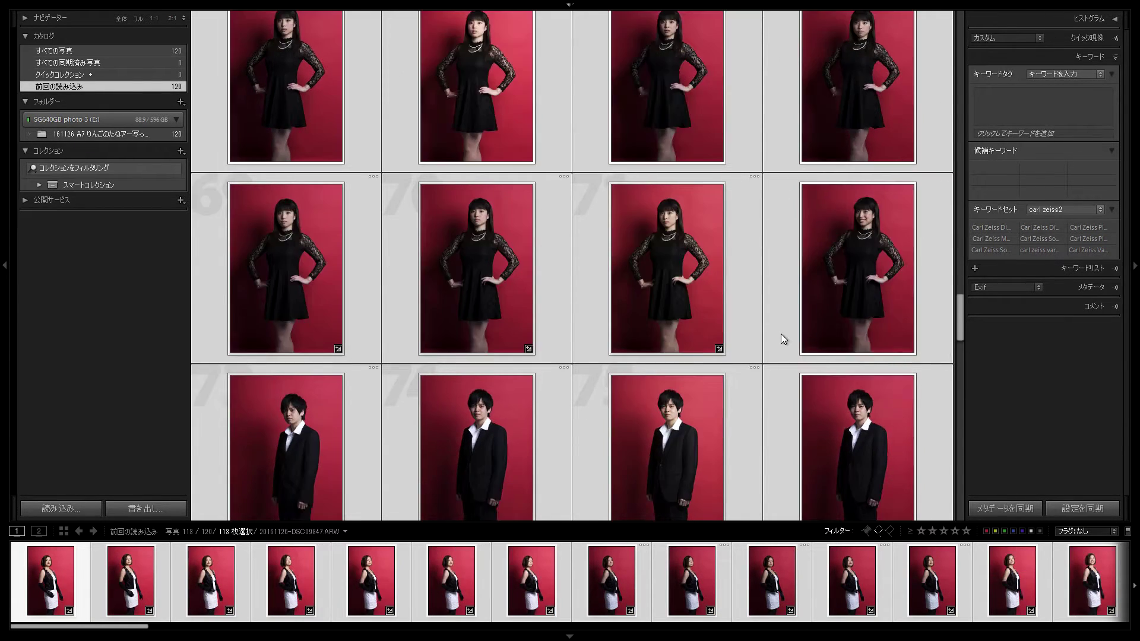
- Reset the develop settings of 20161126-DSC09920.ARW for a before-and-after comparison and undo the reset
double_click(776, 276)
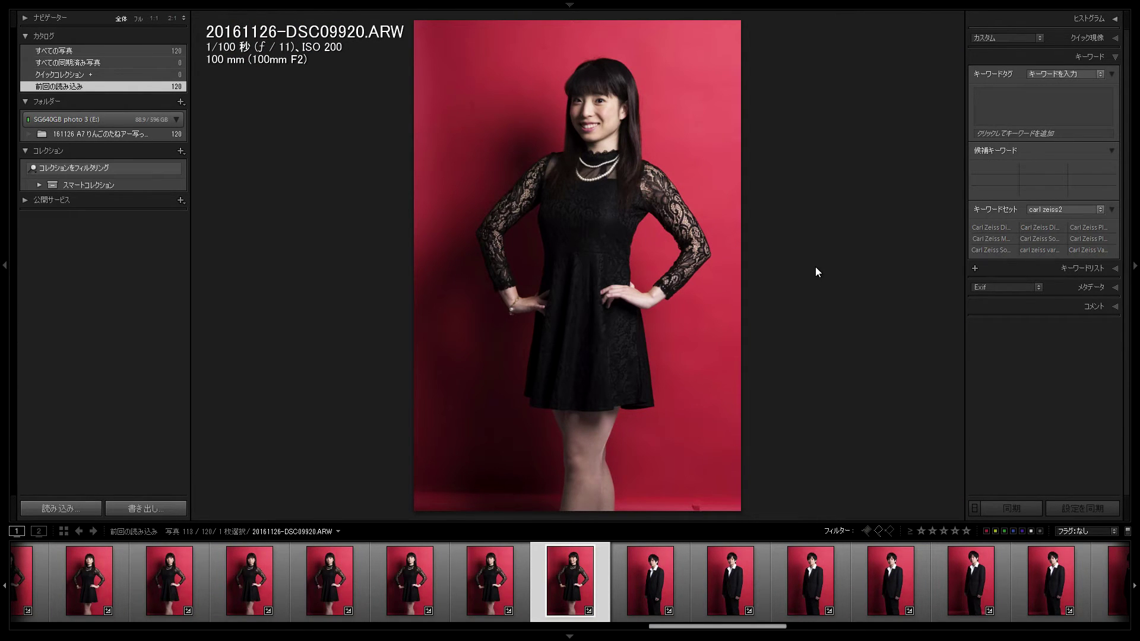
key(ctrl+shift+r)
key(ctrl+z)
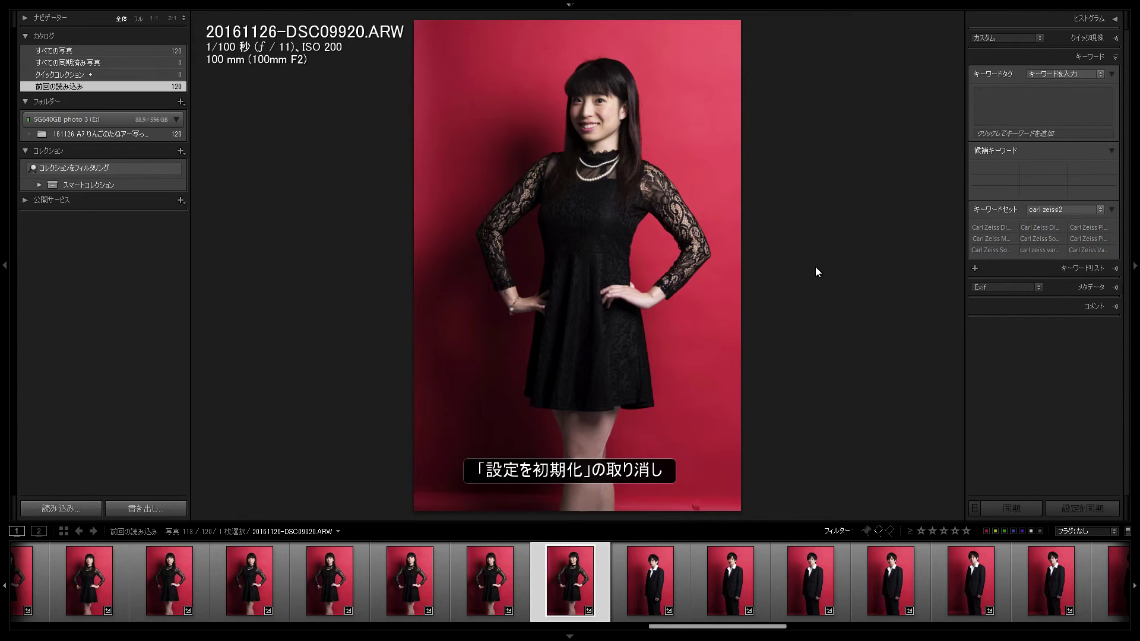
- Examine 20161126-DSC09916.ARW and an arms-crossed black-dress photo at full view, then return to the grid
key(g)
scroll(815, 266, up, 10)
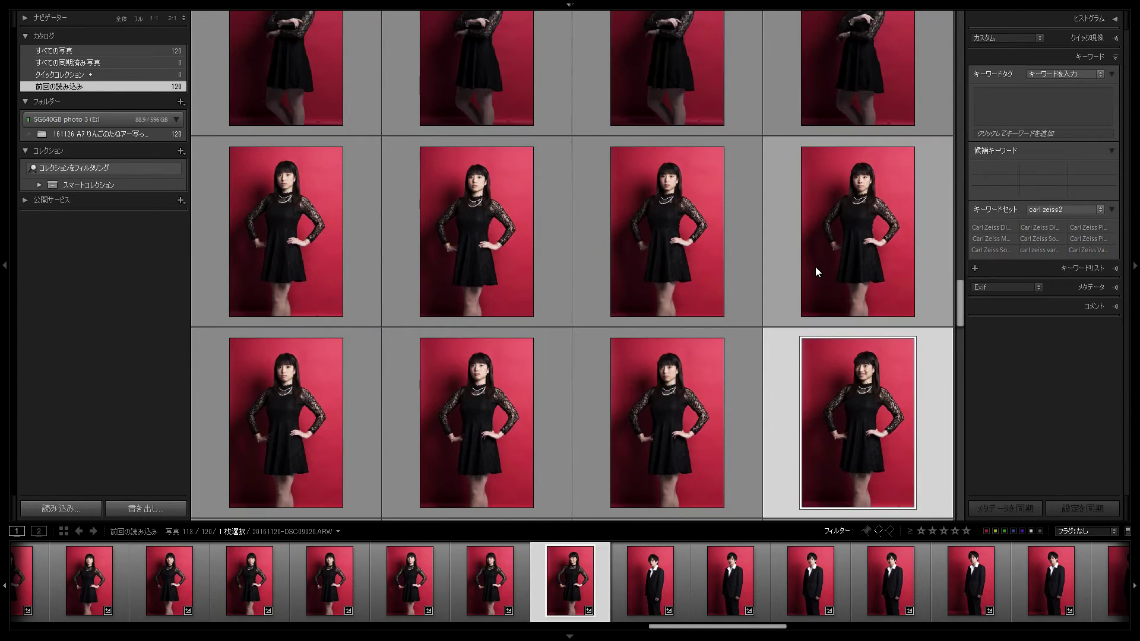
double_click(792, 248)
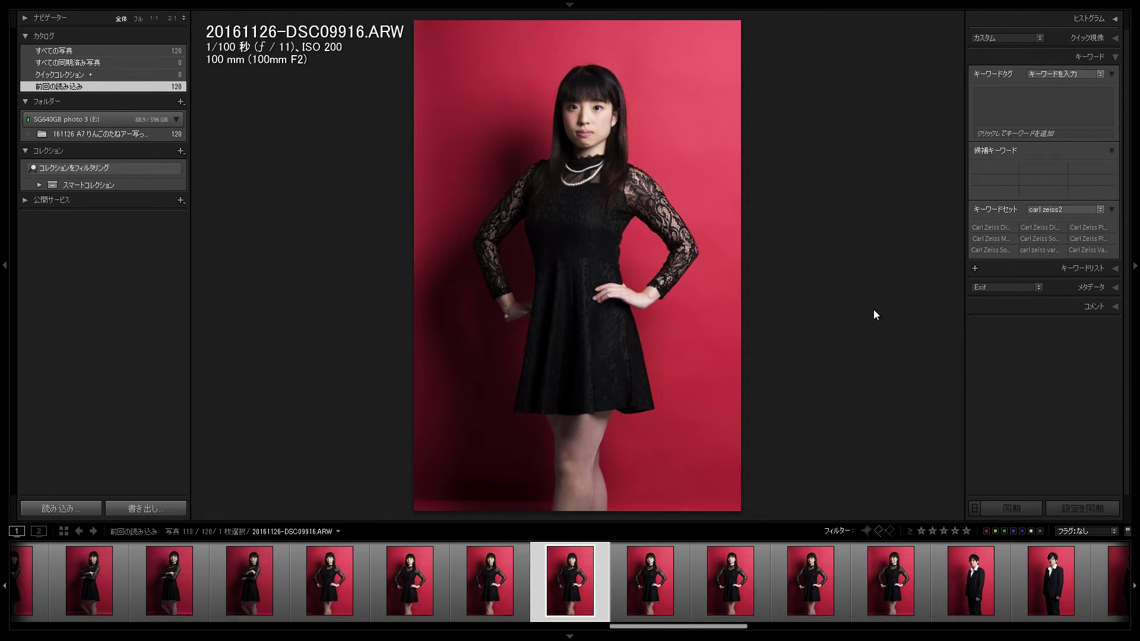
key(g)
scroll(874, 308, up, 2)
double_click(845, 251)
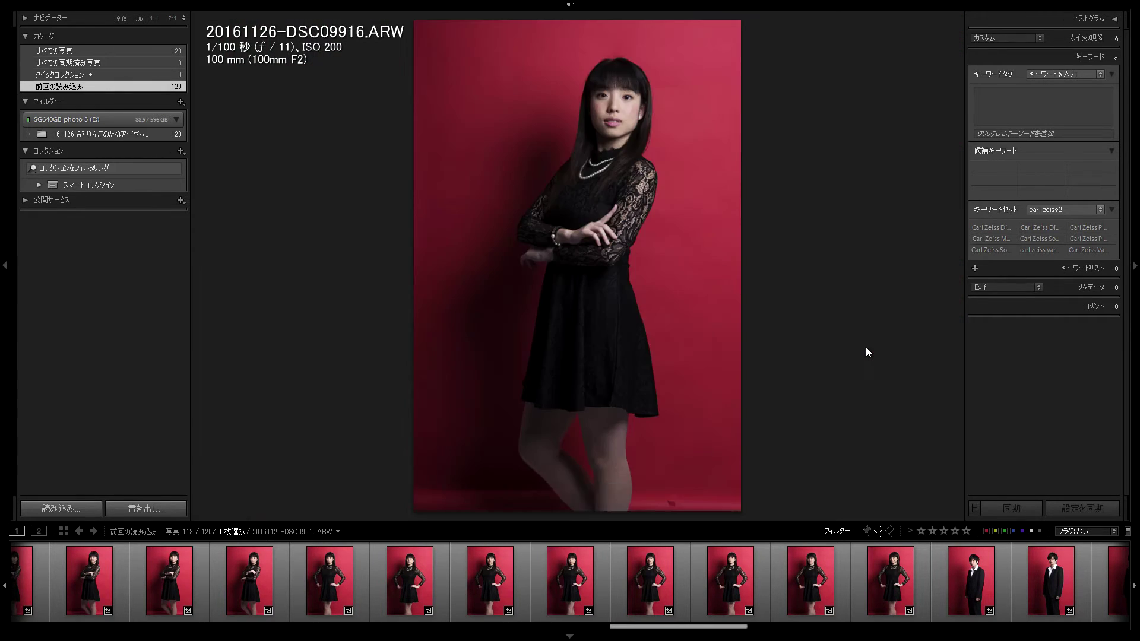
key(g)
scroll(865, 347, up, 15)
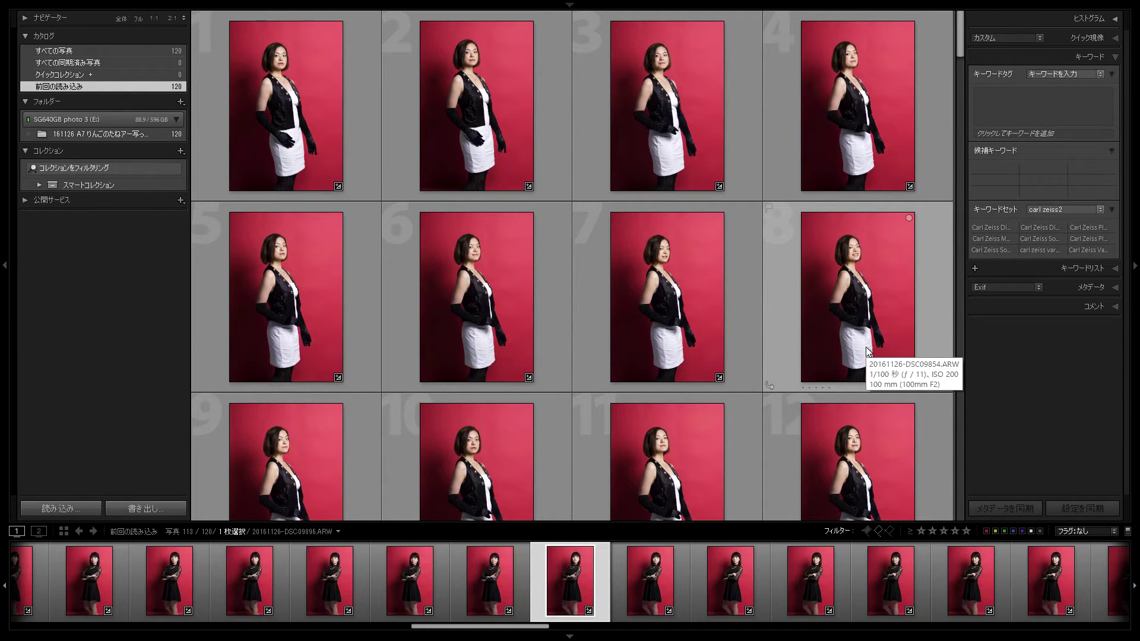
- Add 20161126-DSC09850.ARW and 20161126-DSC09855.ARW to the Quick Collection, trying removal and re-adding on the first one
double_click(369, 179)
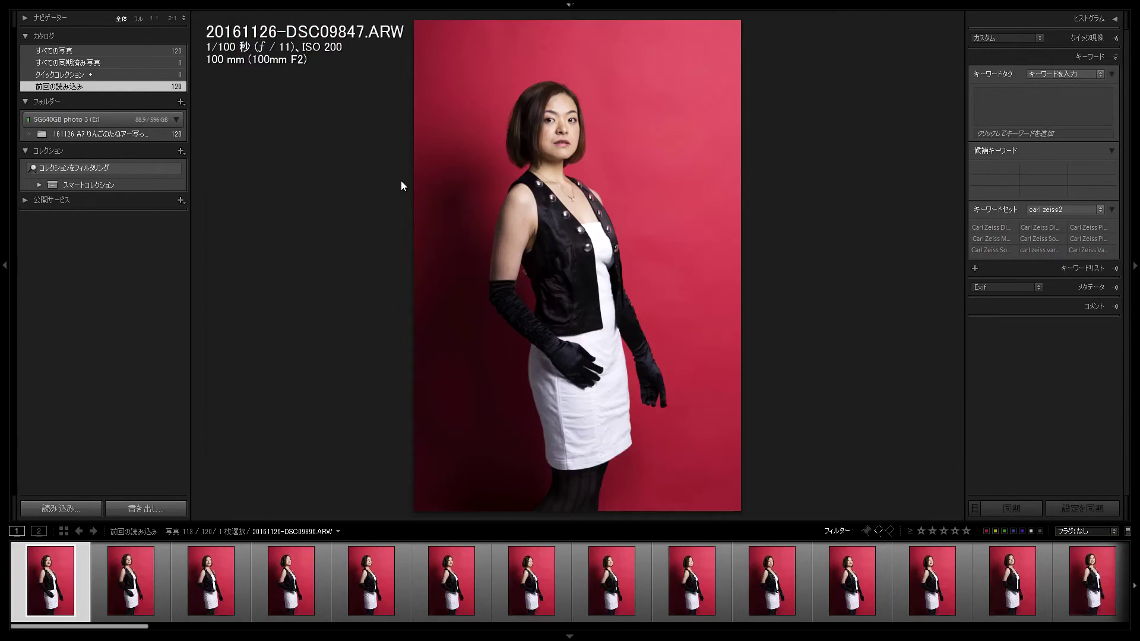
key(Right)
key(Right)
key(Right)
key(Right)
key(Left)
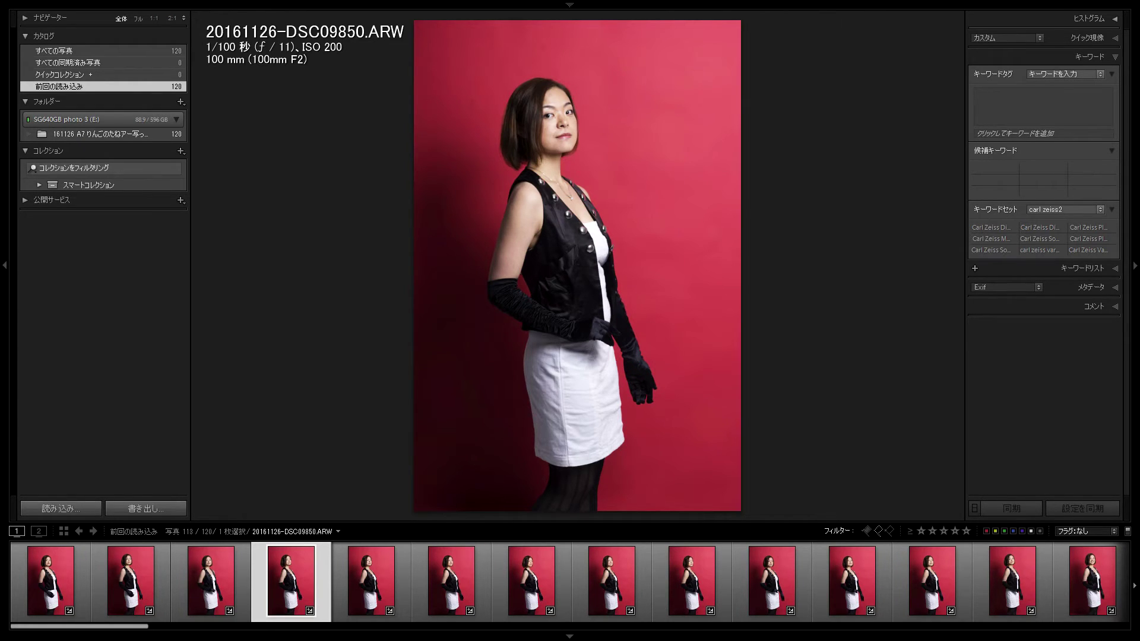
key(b)
click(309, 553)
click(310, 553)
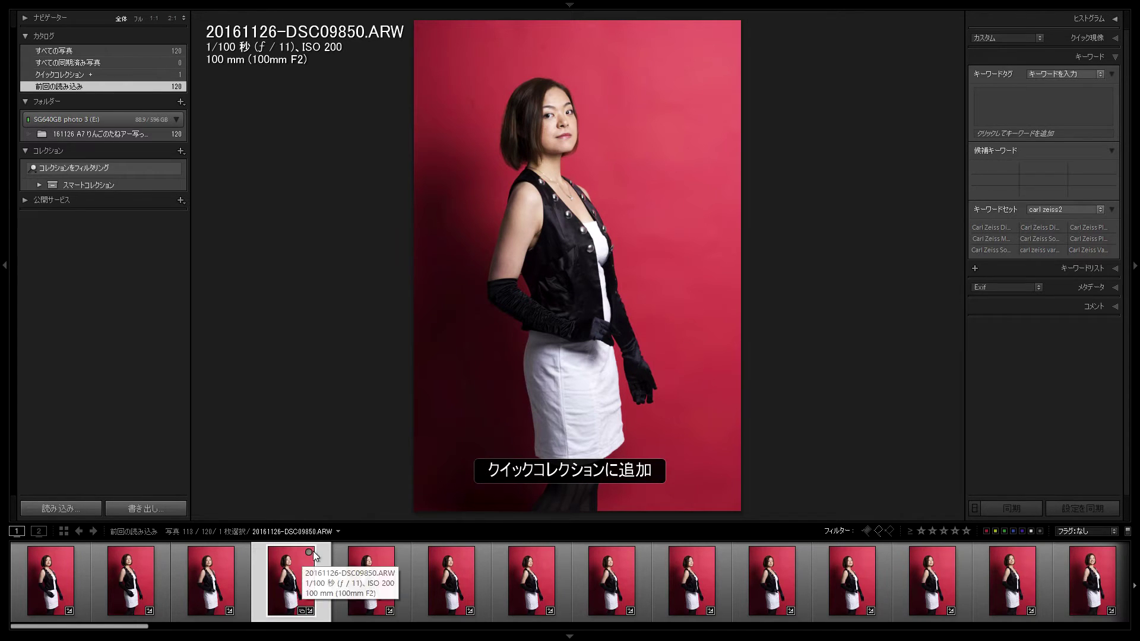
click(309, 553)
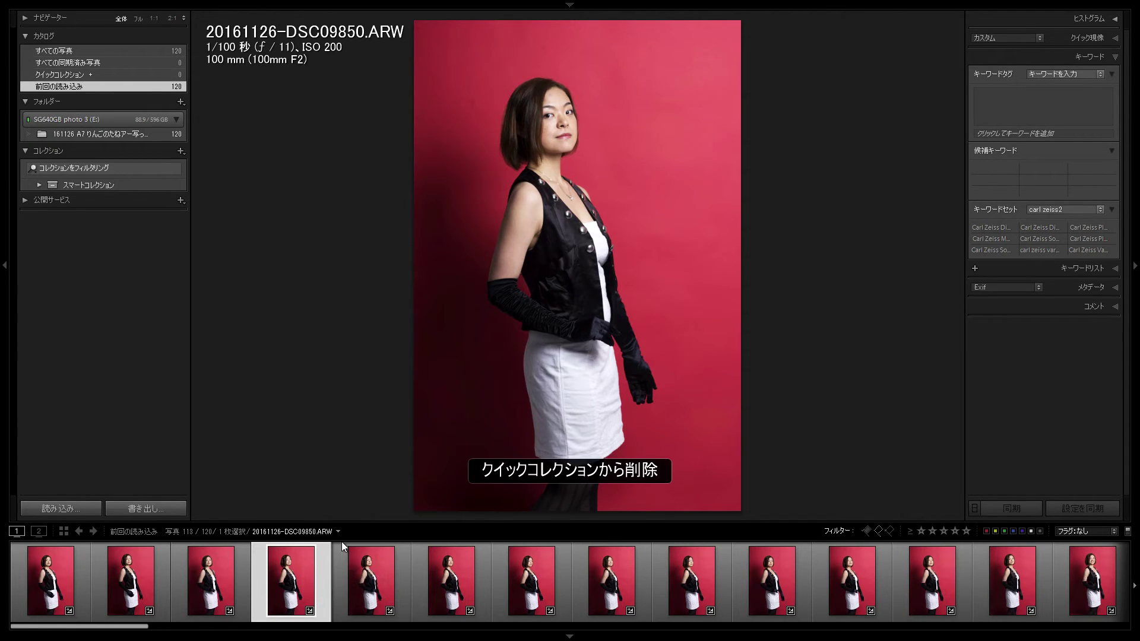
key(b)
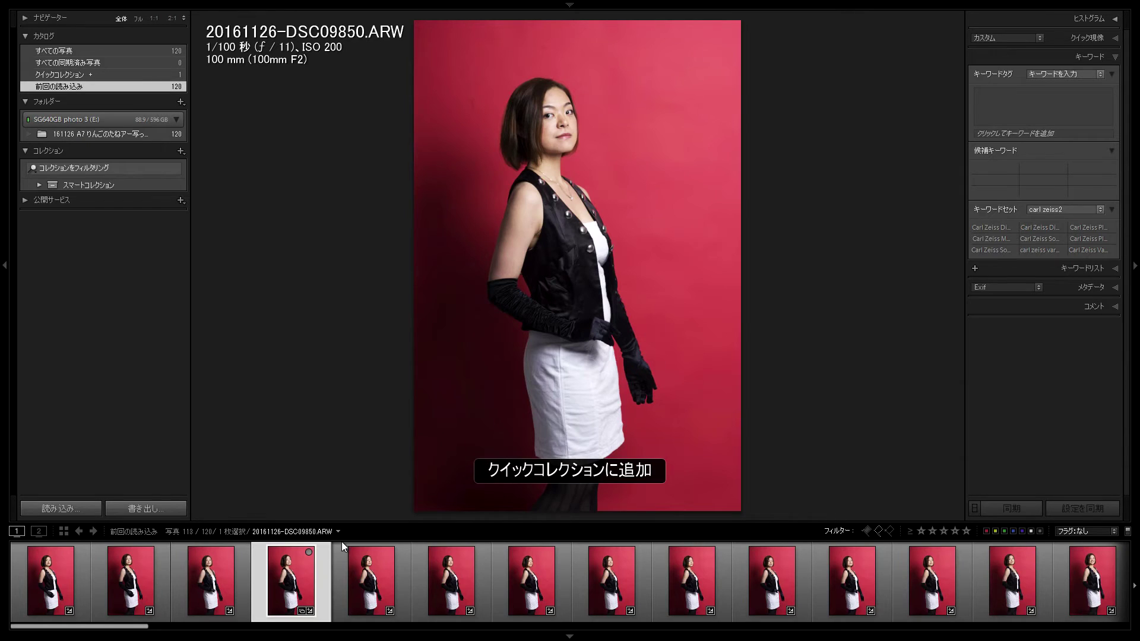
click(705, 579)
key(b)
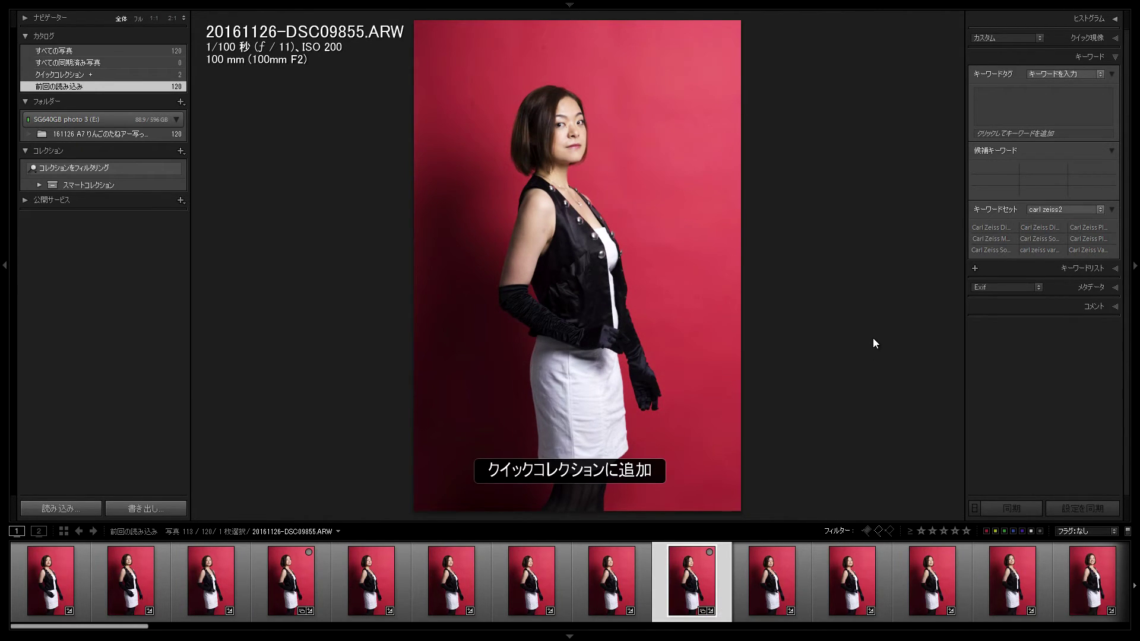
- Show the Quick Collection, view 20161126-DSC09850.ARW enlarged, and remove both photos from the collection
key(g)
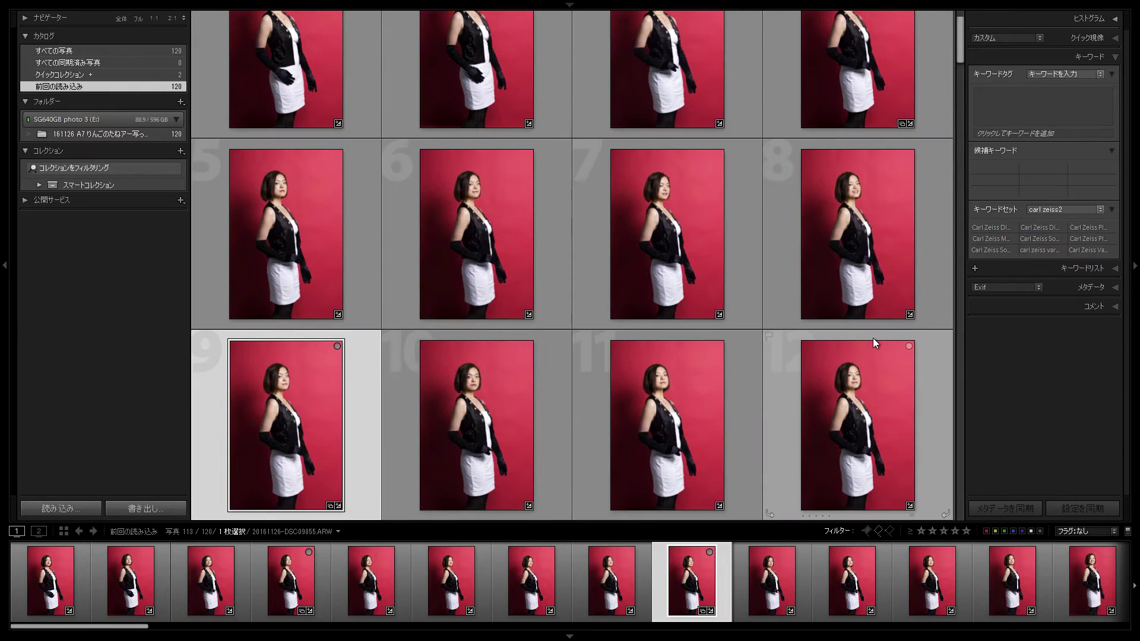
key(ctrl+b)
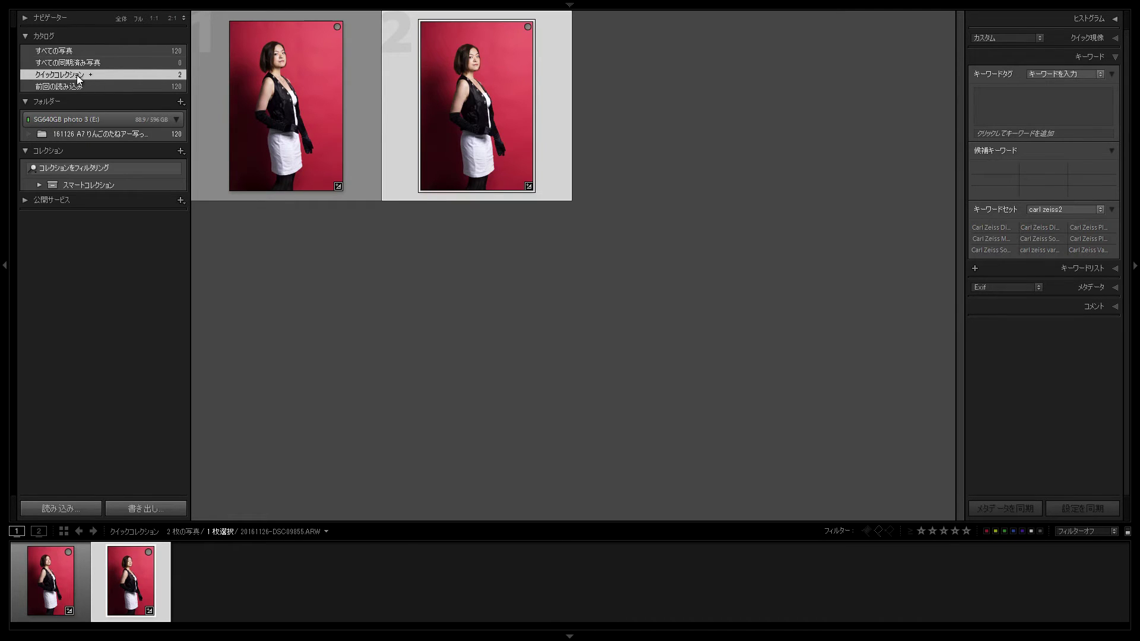
double_click(323, 112)
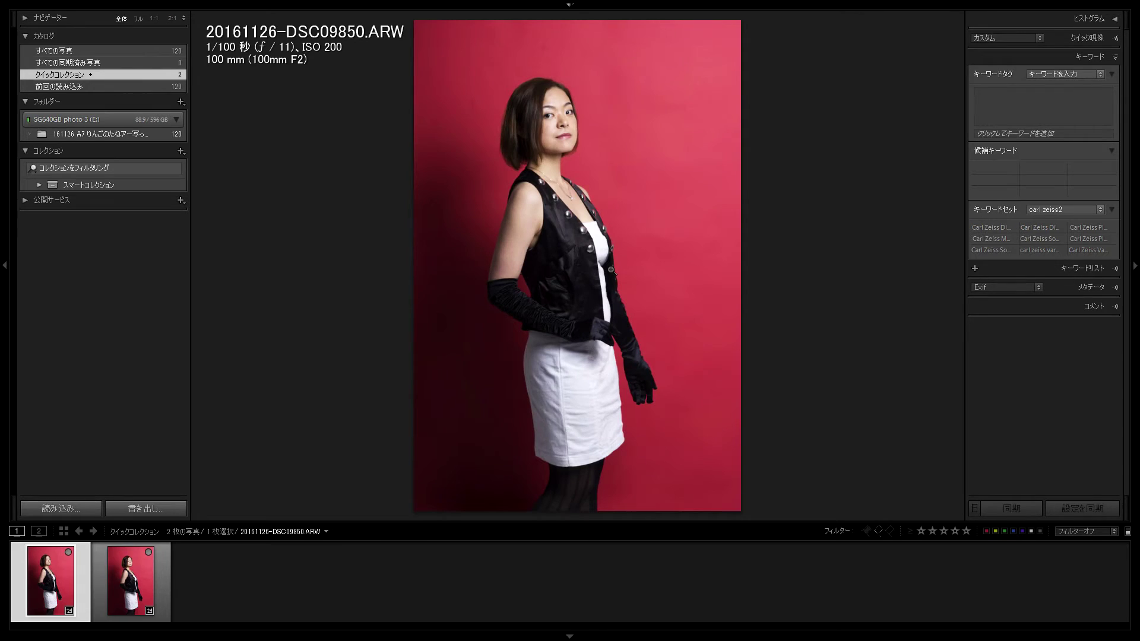
key(g)
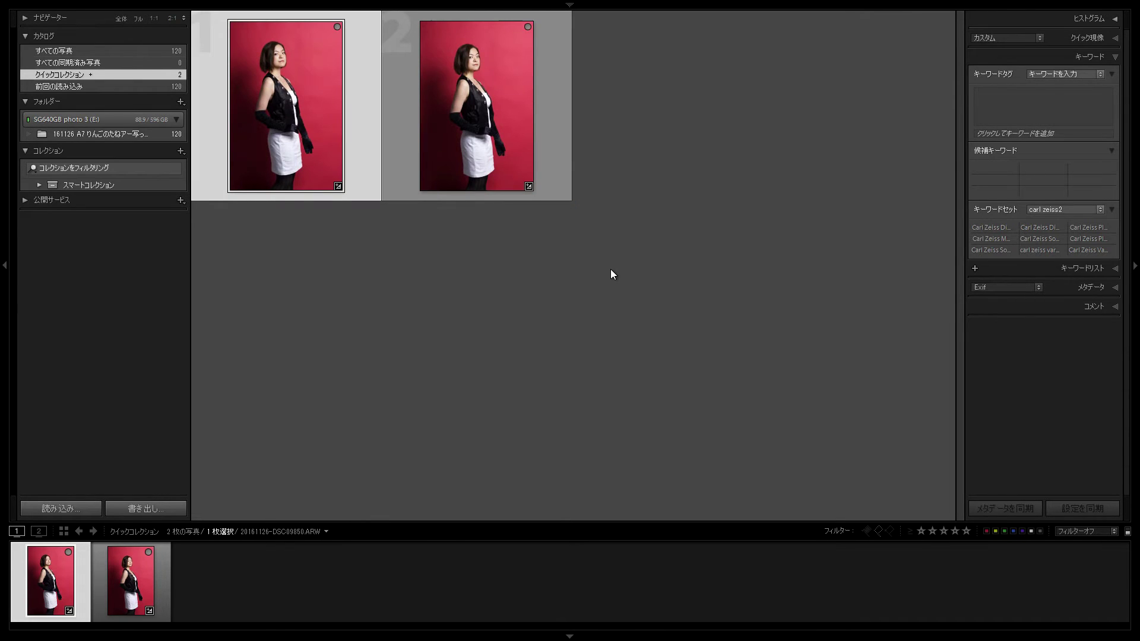
key(b)
key(b)
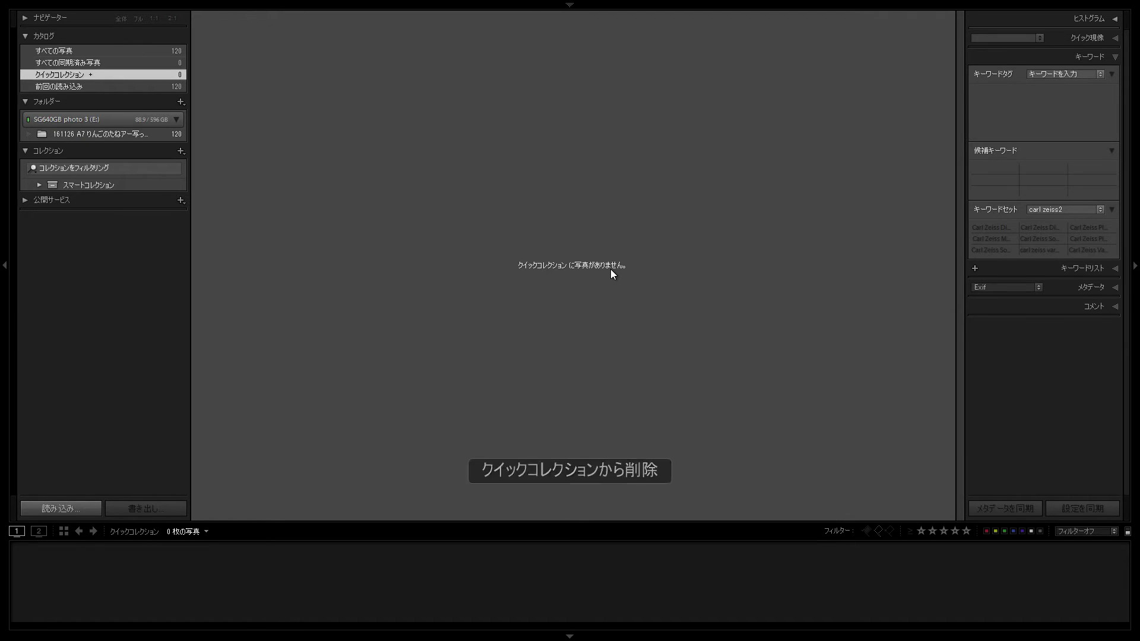
- Return to the previous import and filter it to photos without a flag (フラグ:なし)
key(ctrl+b)
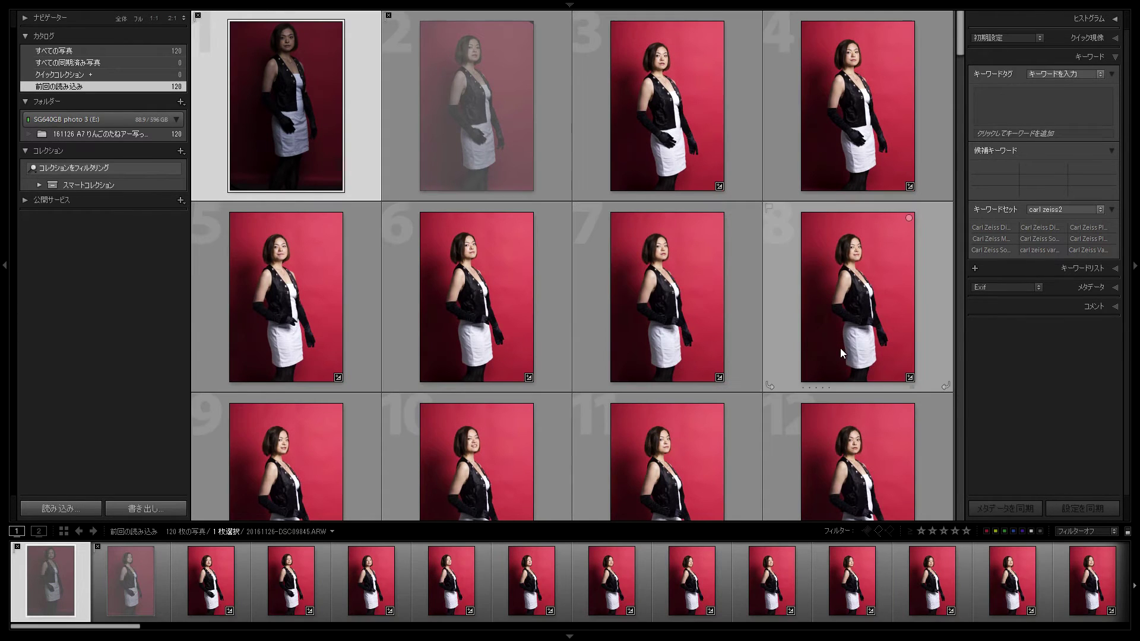
click(1102, 534)
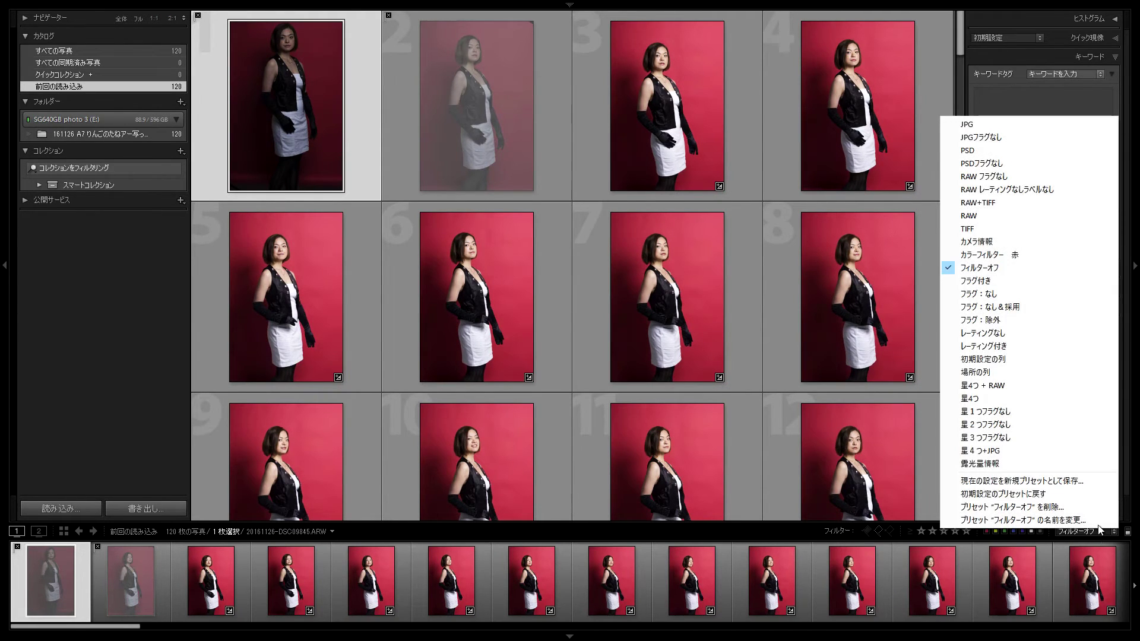
click(1027, 294)
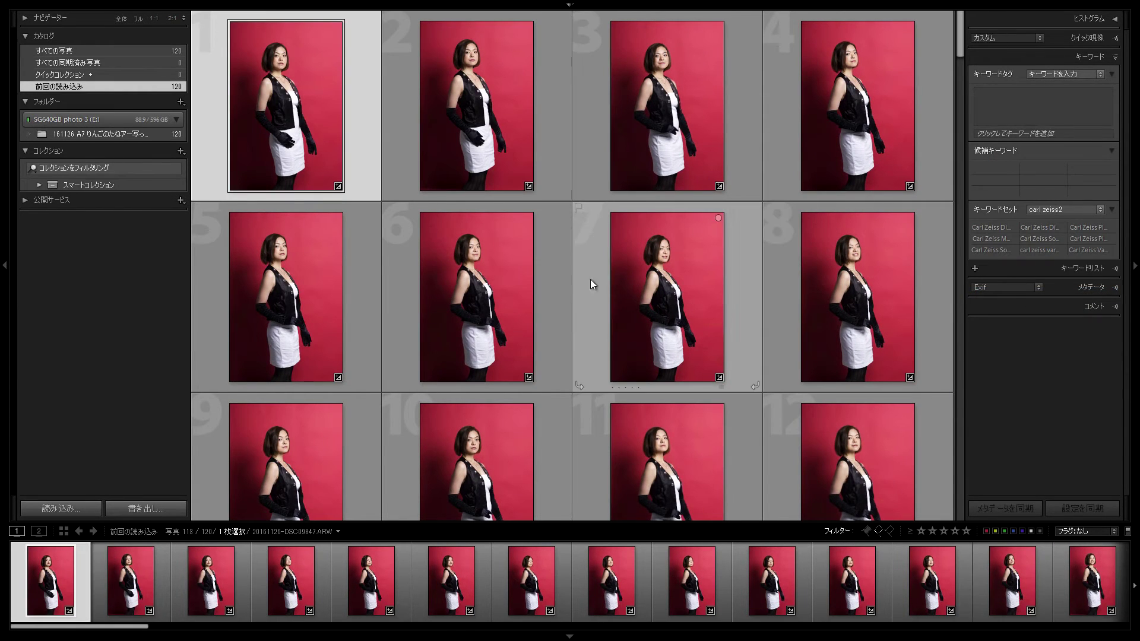
- Browse the first photos from 20161126-DSC09847.ARW in enlarged view and add 20161126-DSC09850.ARW to the Quick Collection
click(440, 226)
double_click(333, 108)
key(Right)
key(Right)
key(Right)
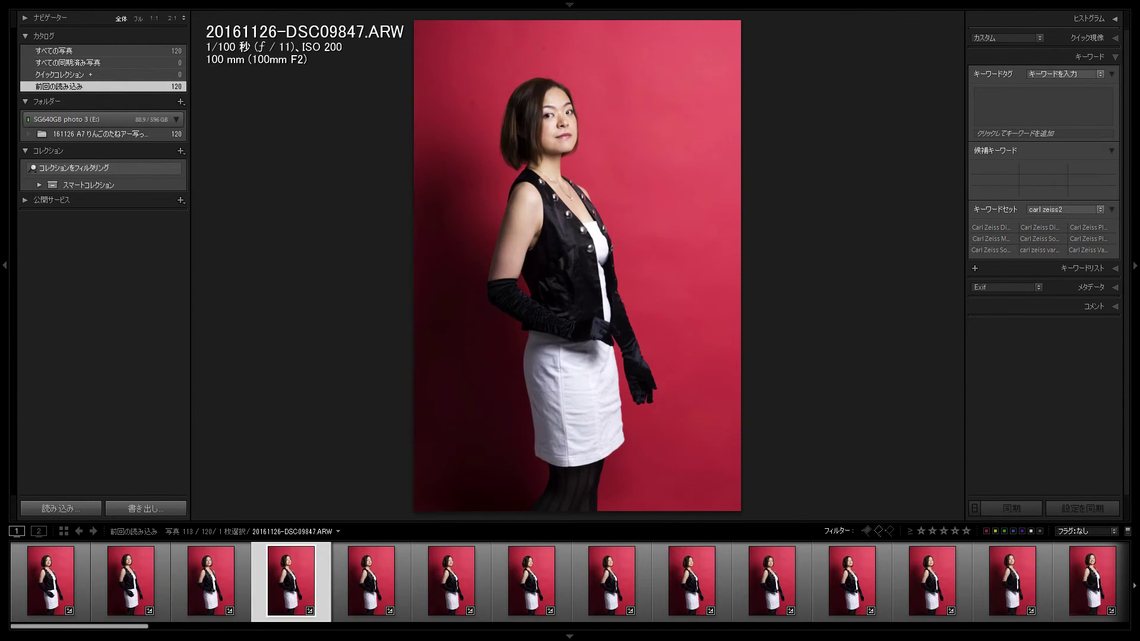
key(Right)
key(b)
- Review the photos following 20161126-DSC09850.ARW up to 20161126-DSC09858.ARW, comparing neighbouring shots for further picks
key(Right)
key(Right)
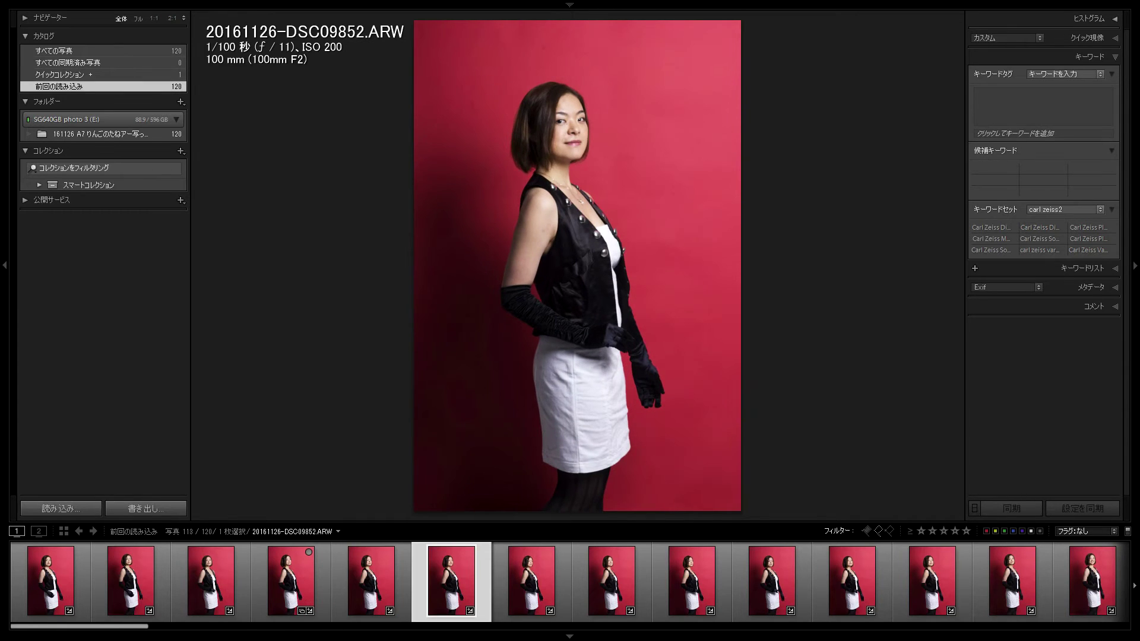
key(Left)
key(Left)
key(Right)
key(Right)
key(Right)
key(Right)
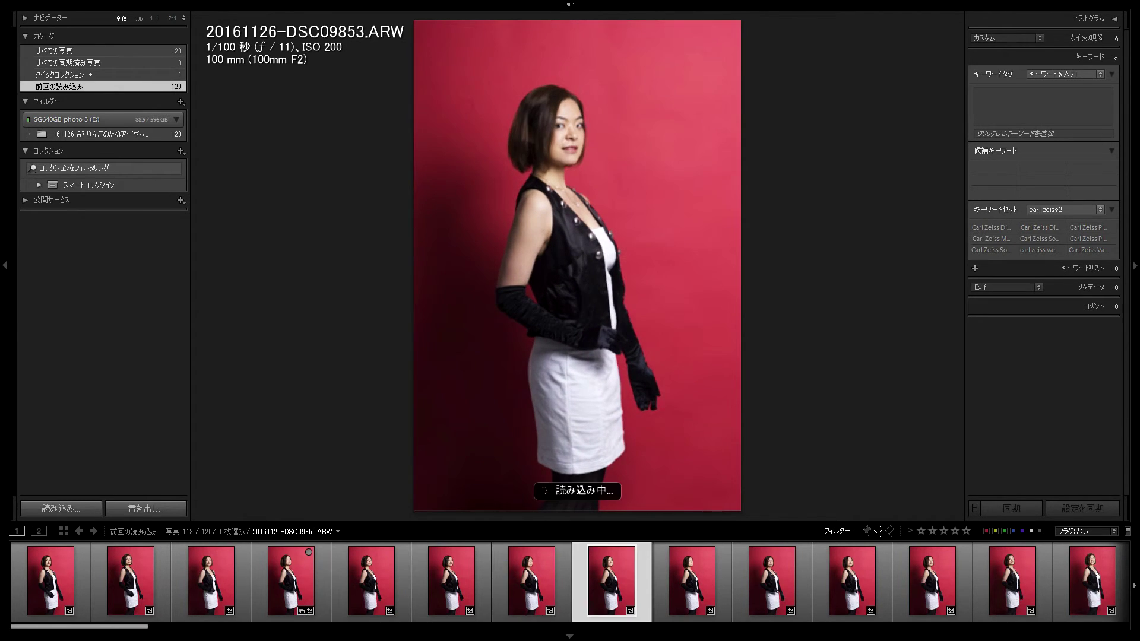
key(Right)
key(Right)
key(Right)
key(Right)
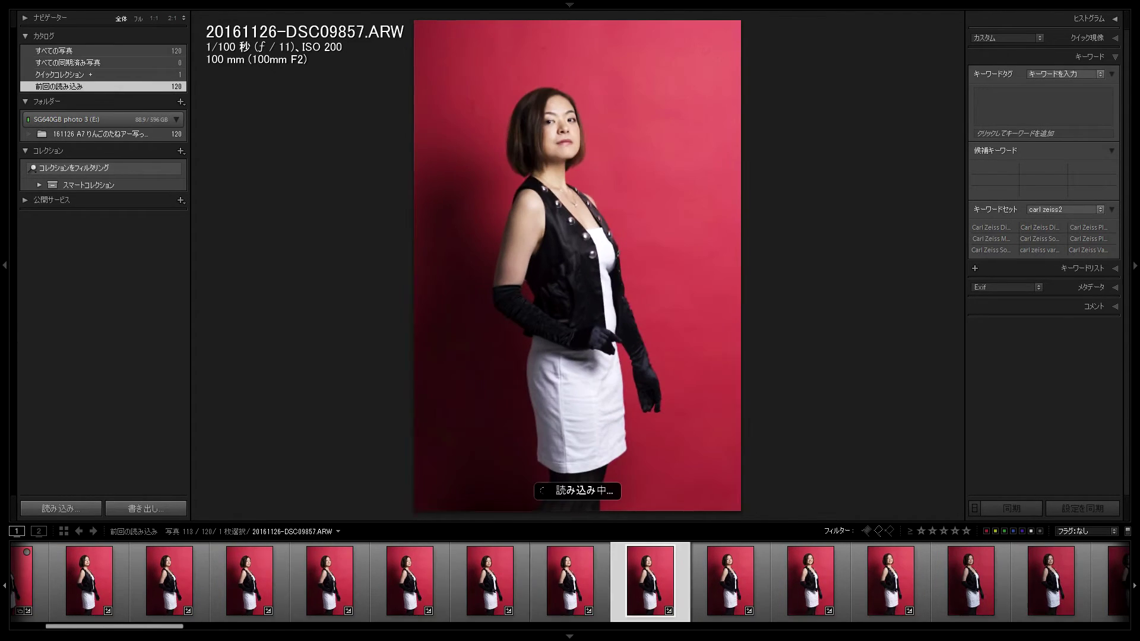
key(Right)
key(Right)
key(Left)
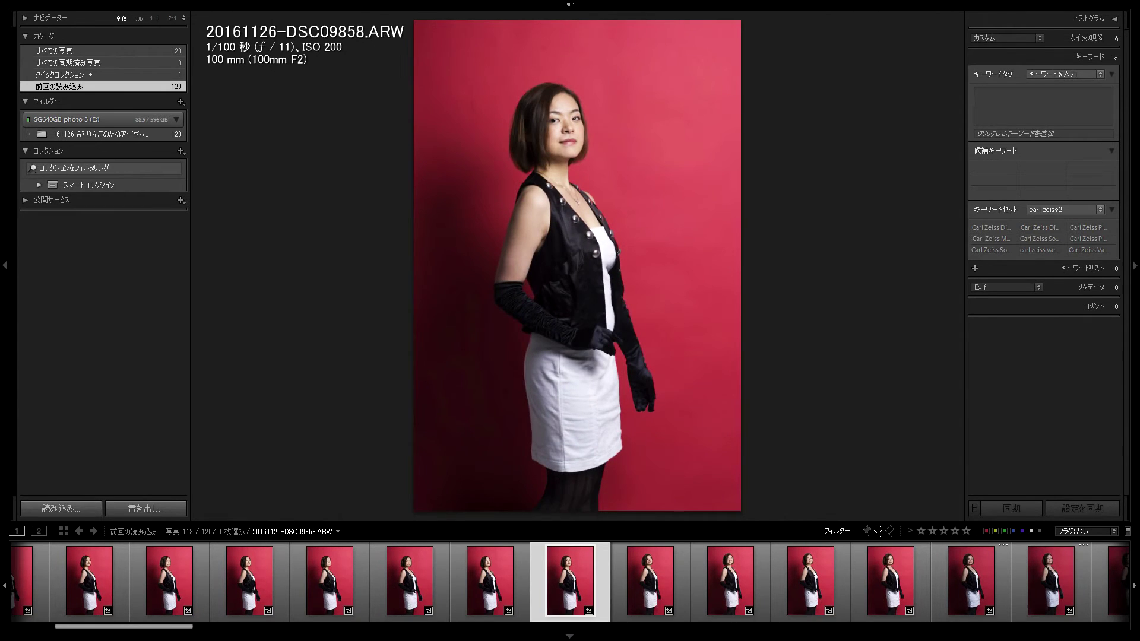
- Advance through the black-vest portraits and add 20161126-DSC09862.ARW to the Quick Collection
key(Right)
key(Right)
key(Right)
key(Right)
key(b)
- Review the photos after 20161126-DSC09862.ARW and add 20161126-DSC09871.ARW to the Quick Collection
key(Right)
key(Right)
key(Right)
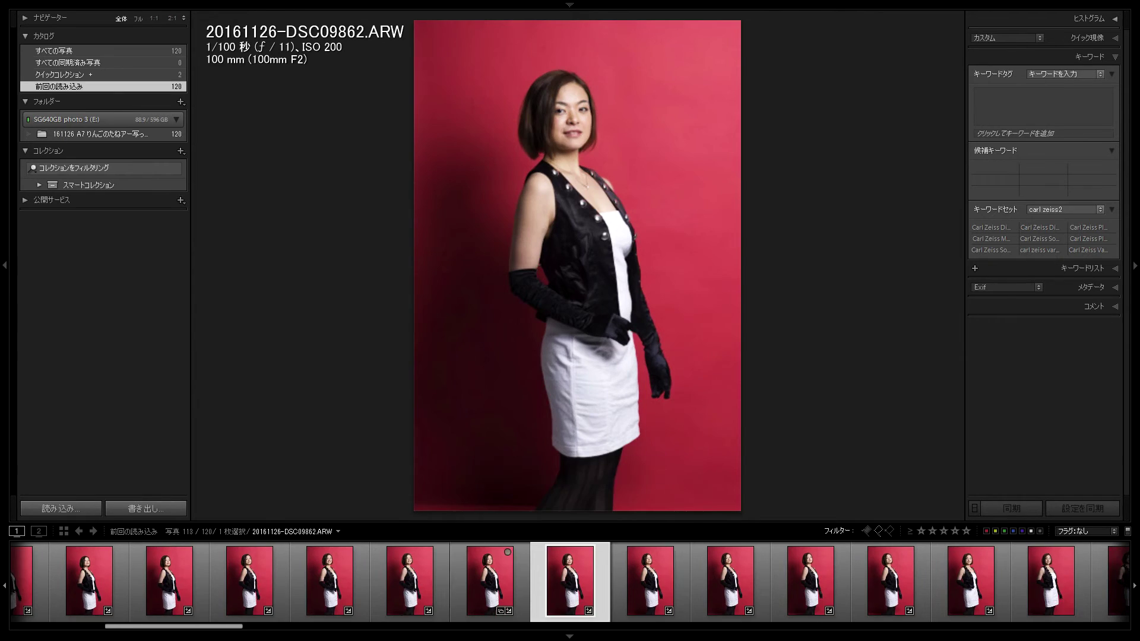
key(Right)
key(Right)
key(Right)
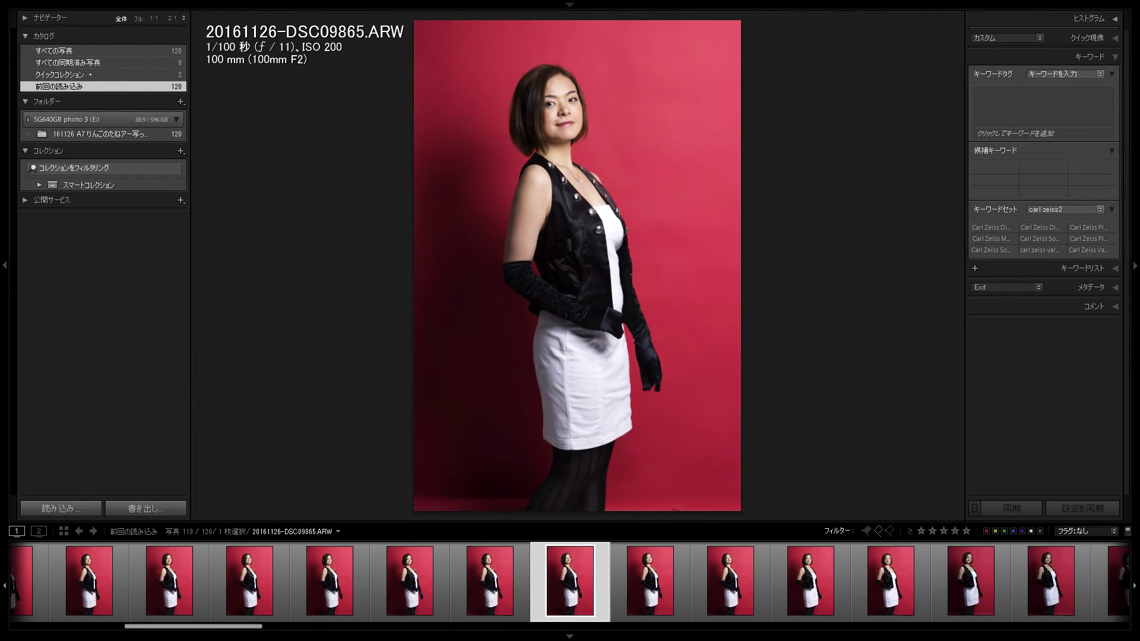
key(Left)
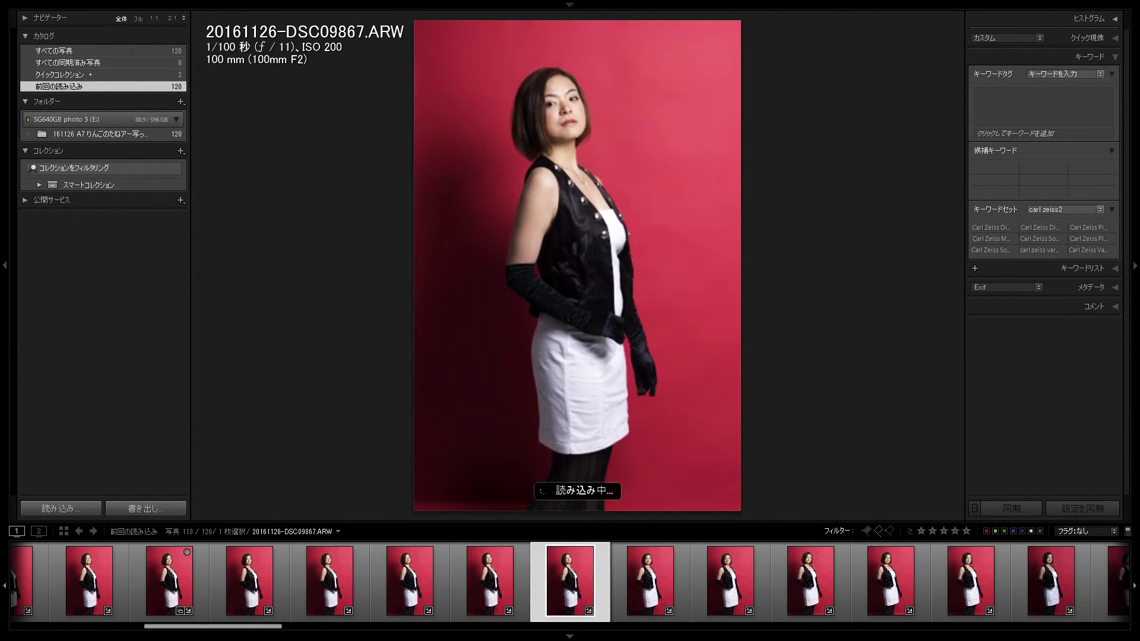
key(Right)
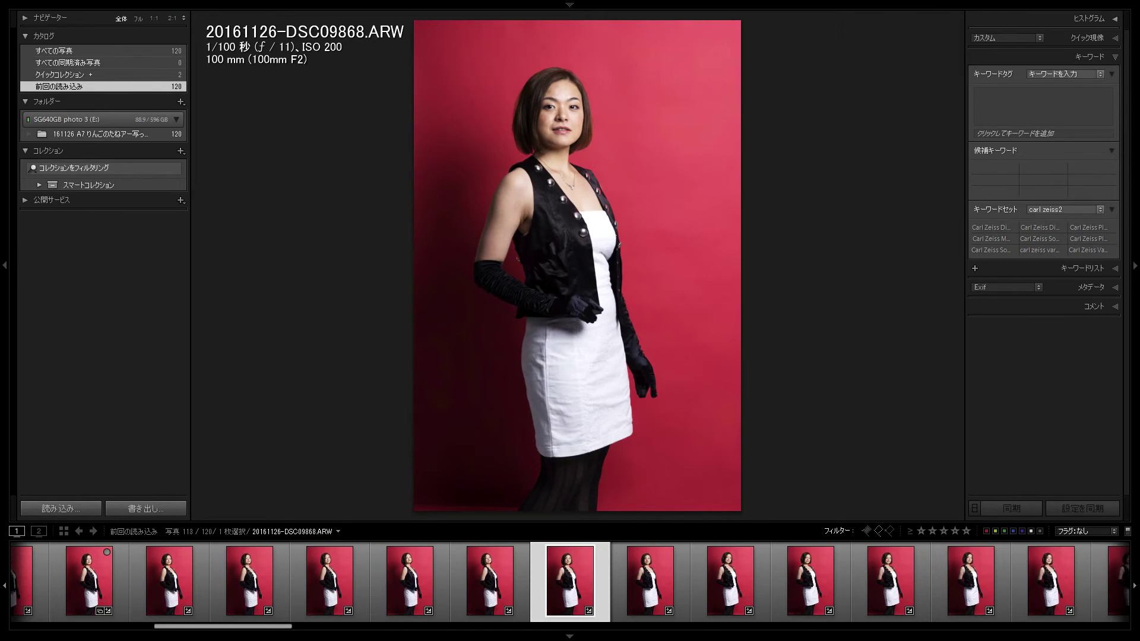
key(Right)
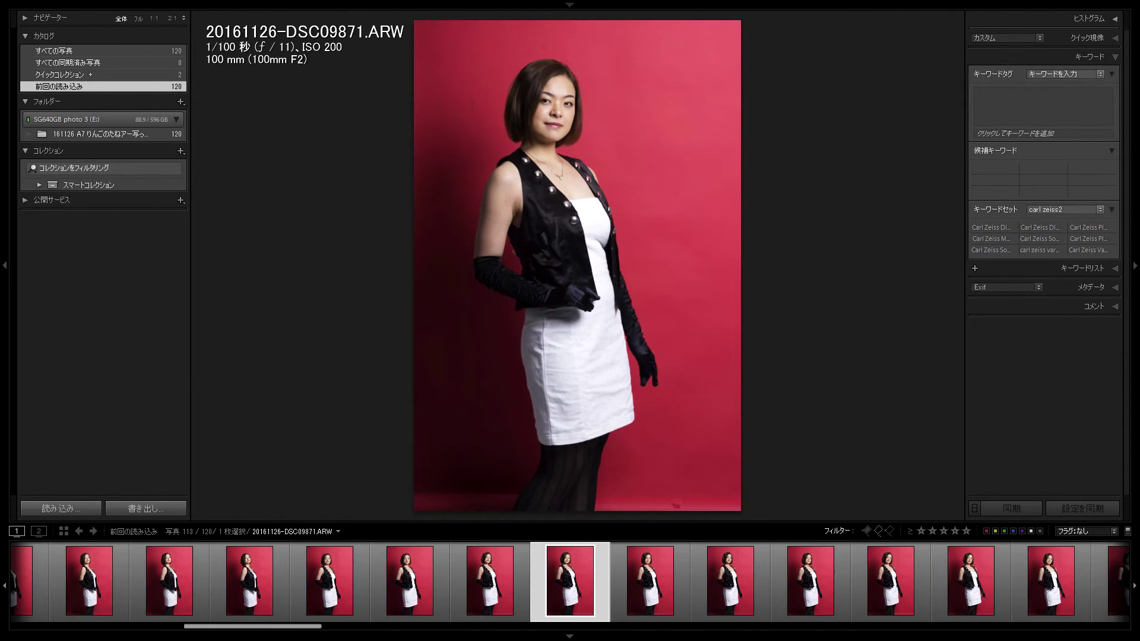
key(Right)
key(Right)
key(Right)
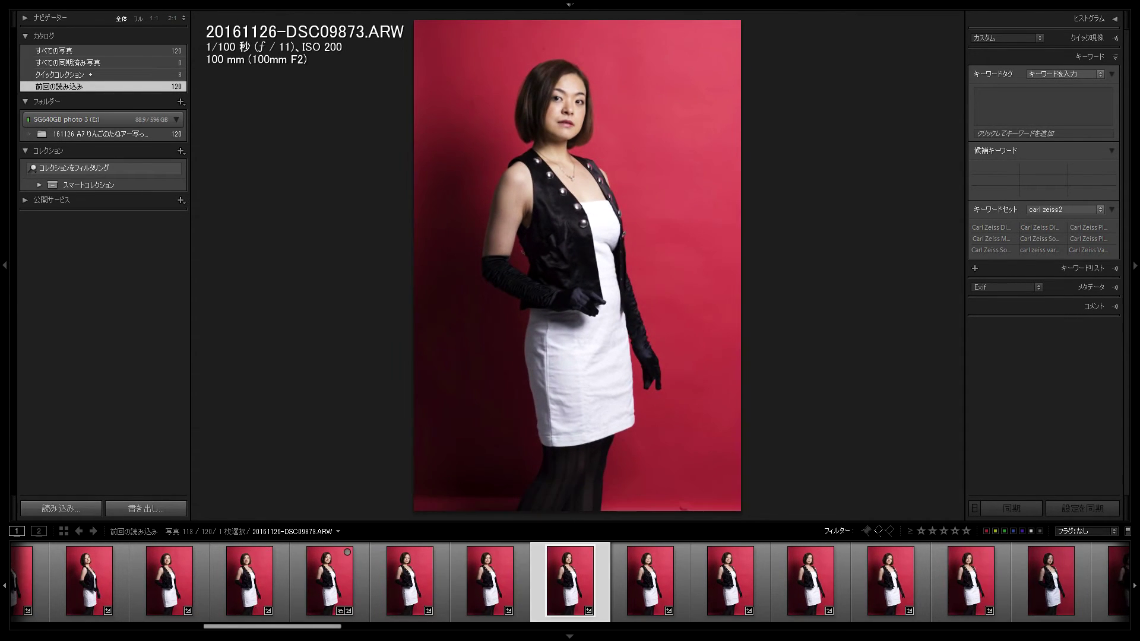
- Review the remaining black-vest and white-skirt portraits and add the last one of that series to the Quick Collection
key(Right)
key(Right)
key(Right)
key(Right)
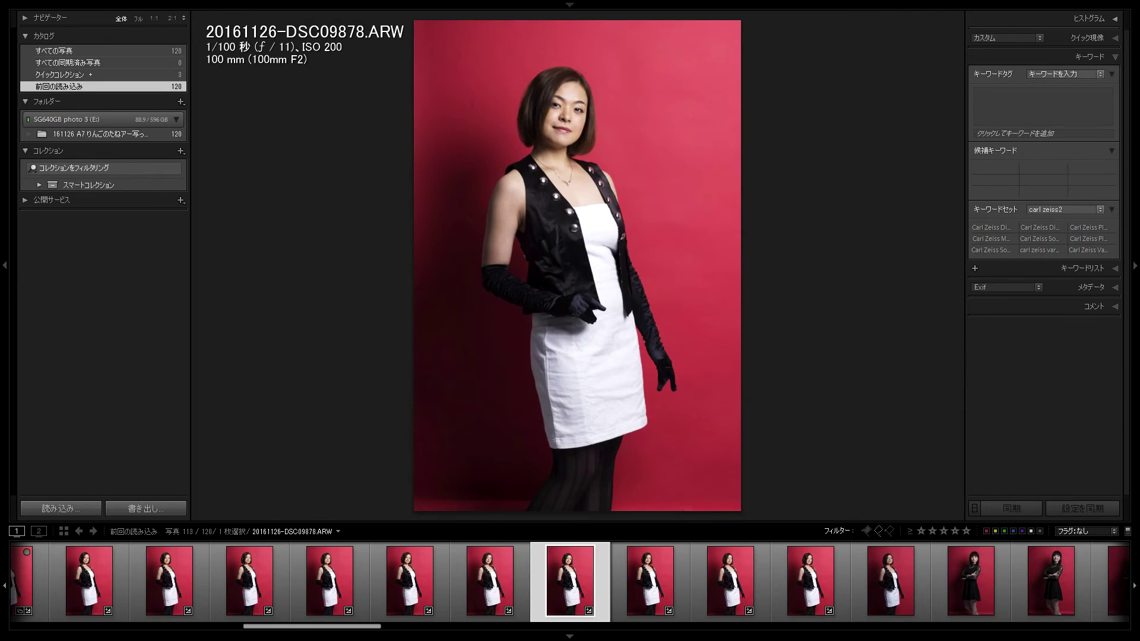
key(Right)
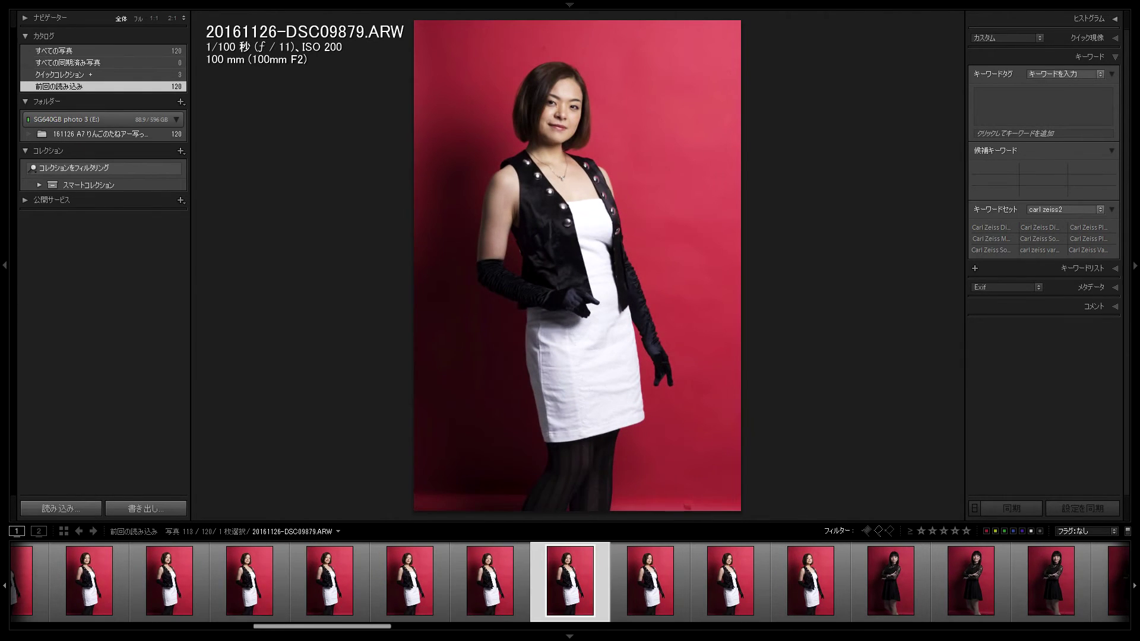
key(Right)
key(Right)
key(Right)
key(Right)
key(Left)
key(b)
- Compare the first arms-crossed black-dress portraits and add the third one to the Quick Collection
key(Right)
key(Right)
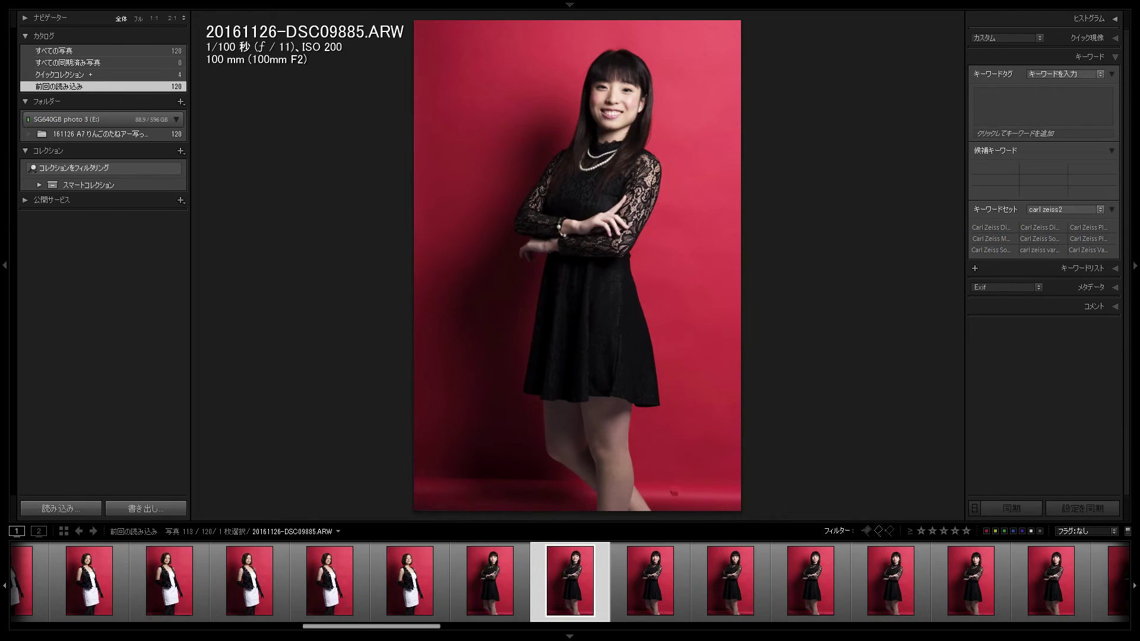
key(Left)
key(Right)
key(Right)
key(Right)
key(Left)
key(b)
key(Right)
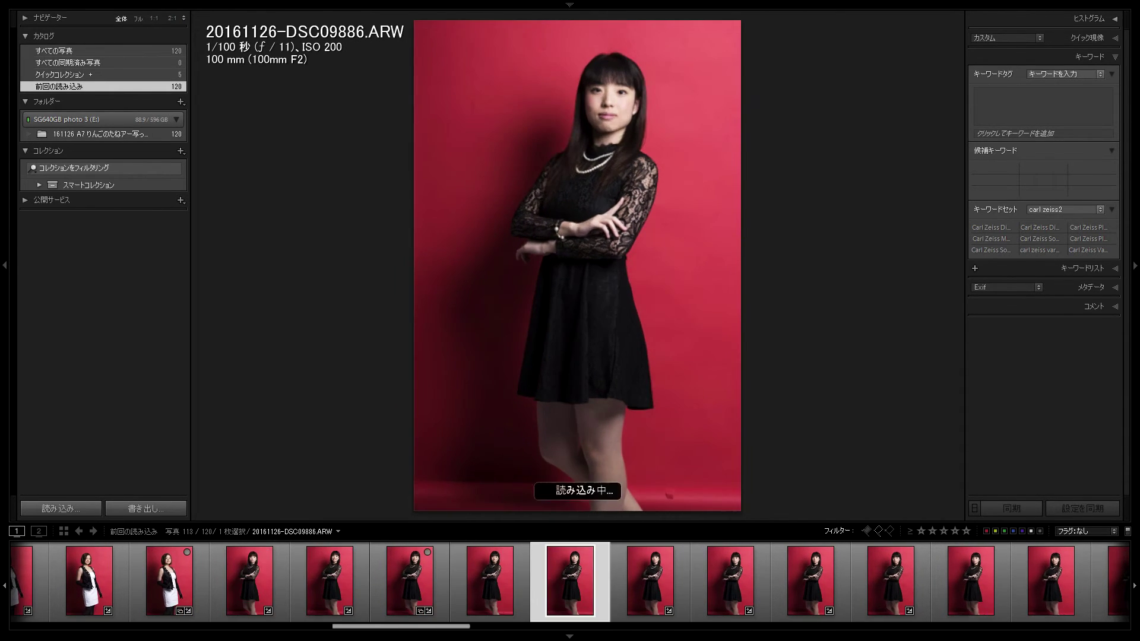
- Compare the neighbouring arms-crossed black-dress portraits and add 20161126-DSC09888.ARW to the Quick Collection
key(Right)
key(Left)
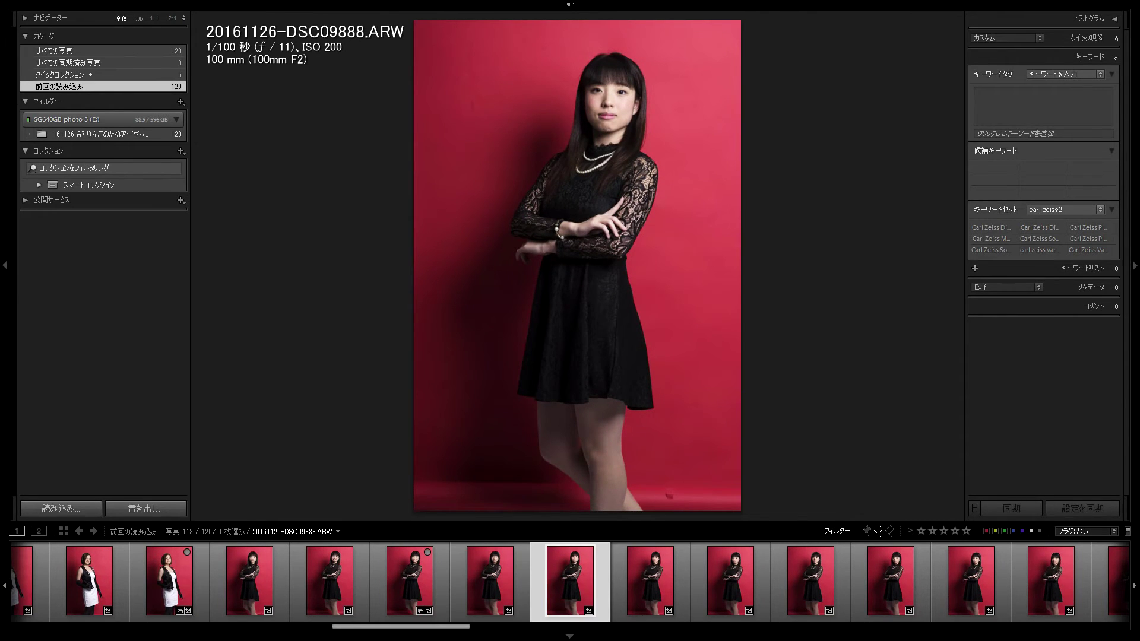
key(b)
- Review the portraits after 20161126-DSC09888.ARW, compare the shots around 20161126-DSC09891.ARW, and add 20161126-DSC09893.ARW to the Quick Collection
key(Right)
key(Right)
key(Right)
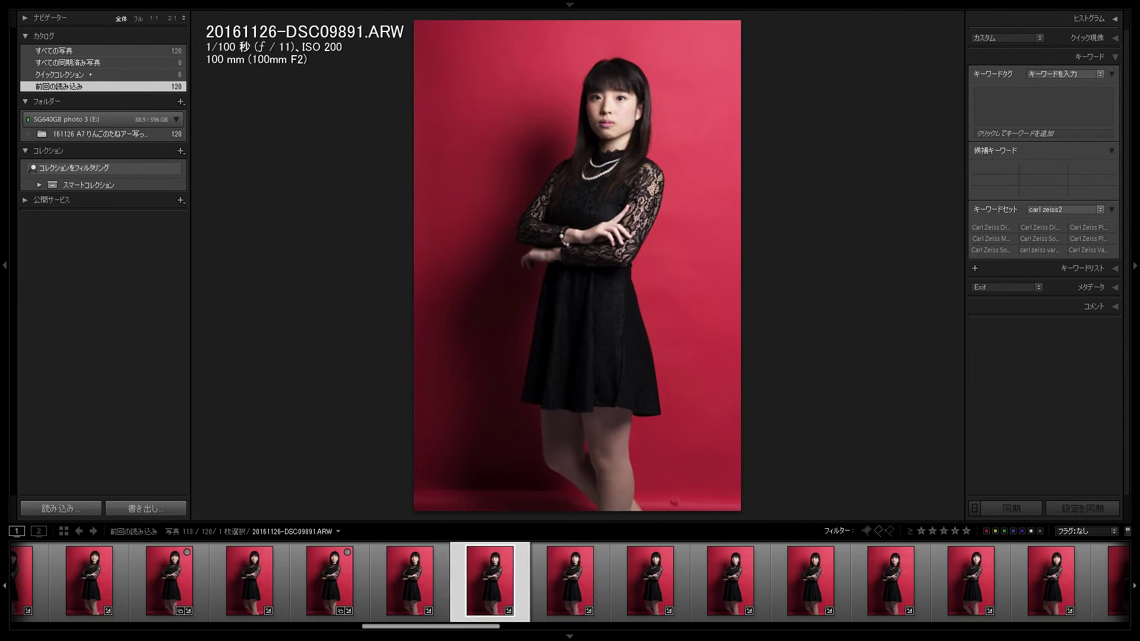
key(Left)
key(Right)
key(Right)
key(Right)
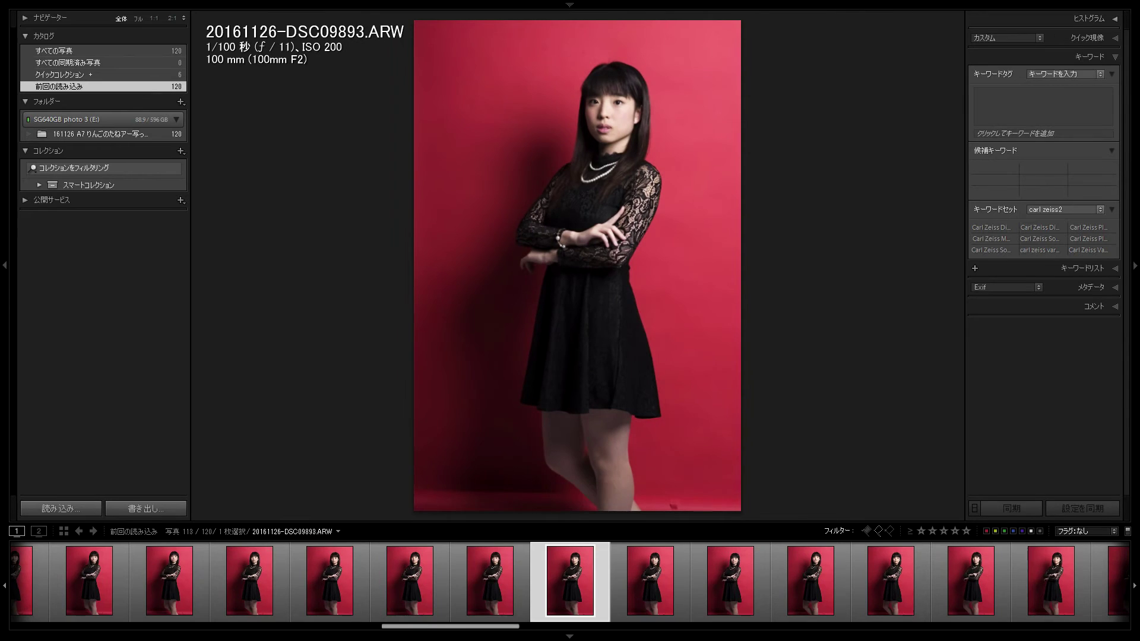
key(Left)
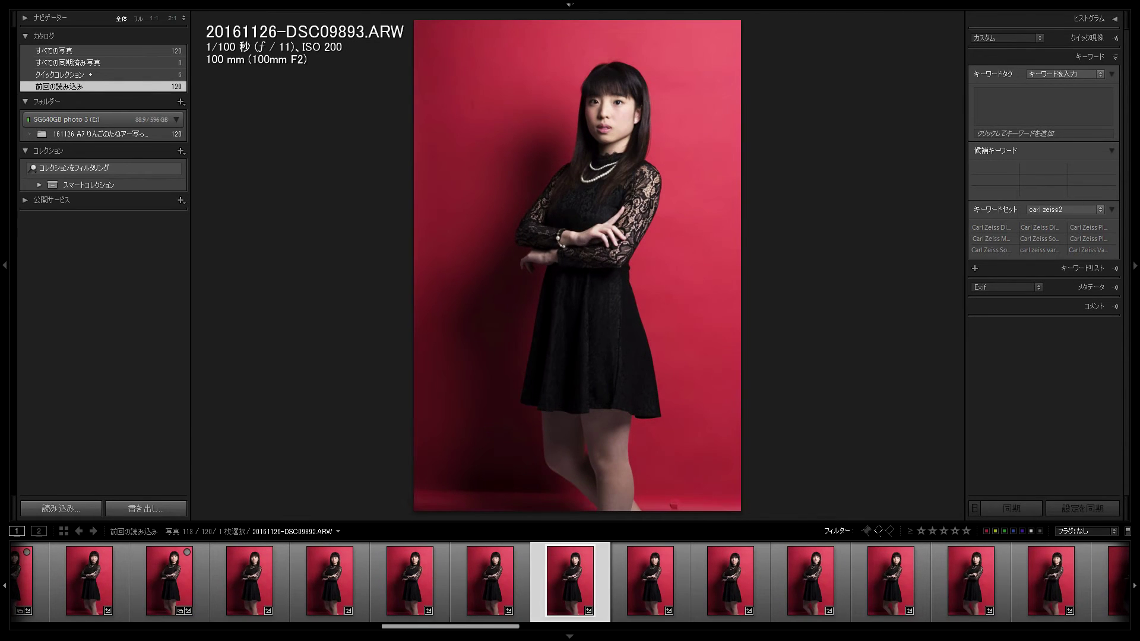
key(b)
- Review the next black-dress portraits up to 20161126-DSC09897.ARW and add the one just before it to the Quick Collection
key(Right)
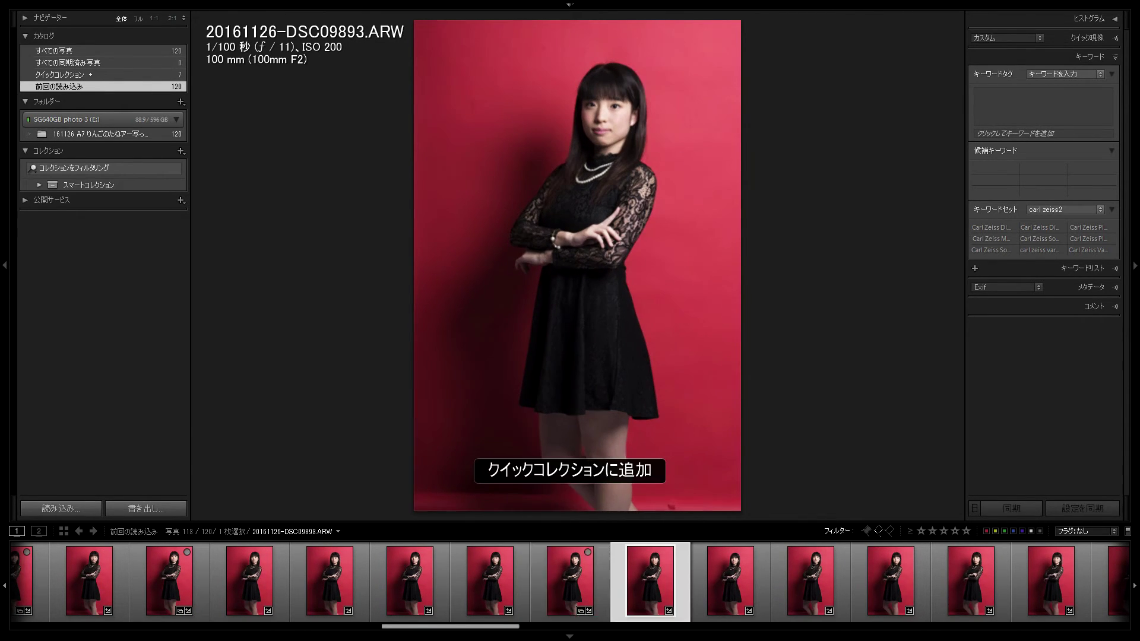
key(Right)
key(Right)
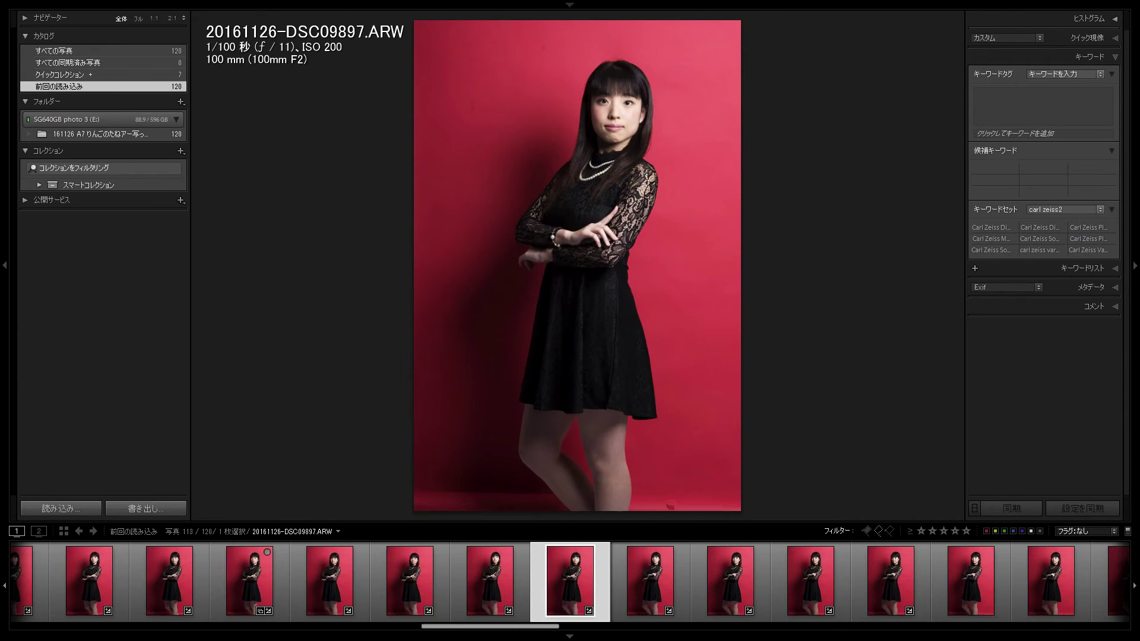
key(b)
- Go back to 20161126-DSC09891.ARW and compare the arms-crossed black-dress portraits forward to 20161126-DSC09899.ARW
key(Left)
key(Left)
key(Left)
key(Left)
key(Left)
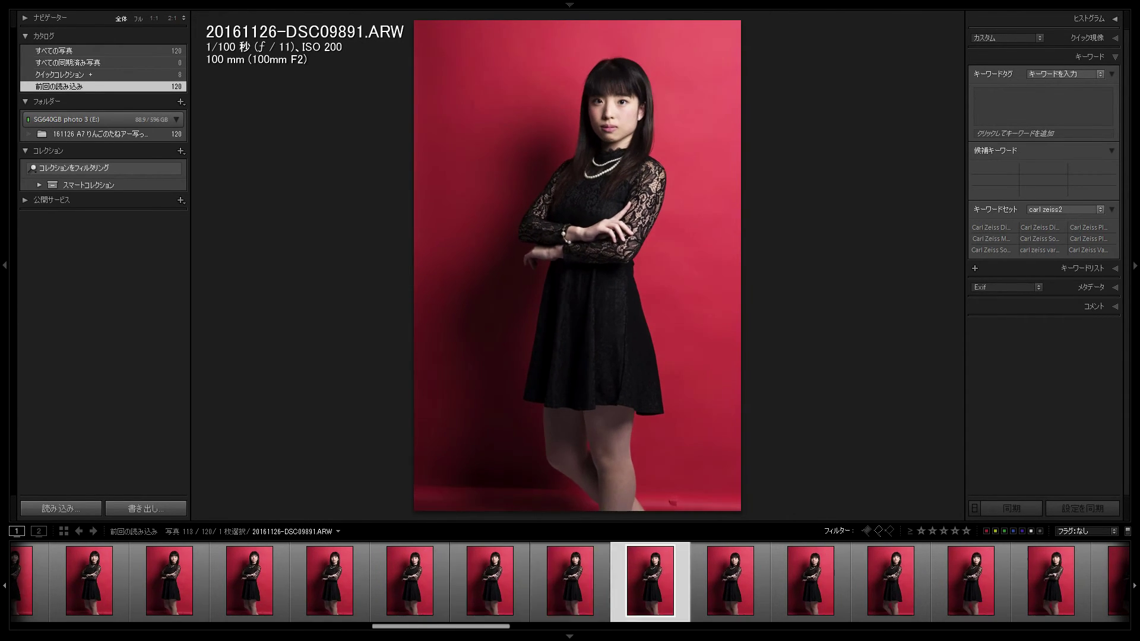
key(Right)
key(Right)
key(Right)
key(Right)
key(Right)
key(Right)
key(Right)
key(Right)
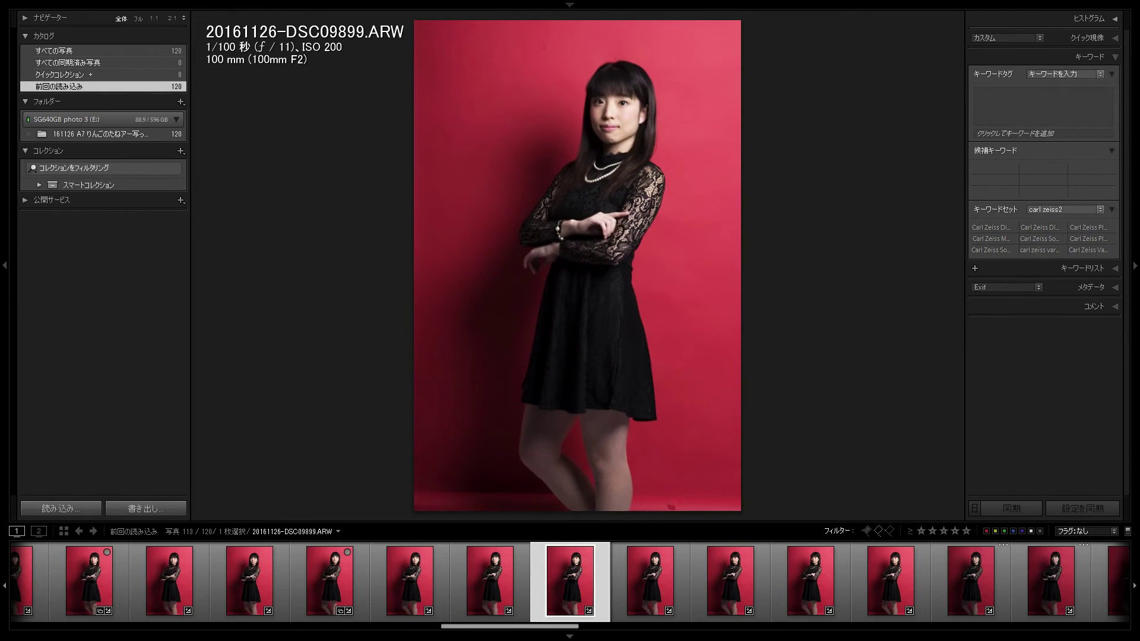
- Compare 20161126-DSC09899.ARW with its neighbouring portraits and add it to the Quick Collection
key(Left)
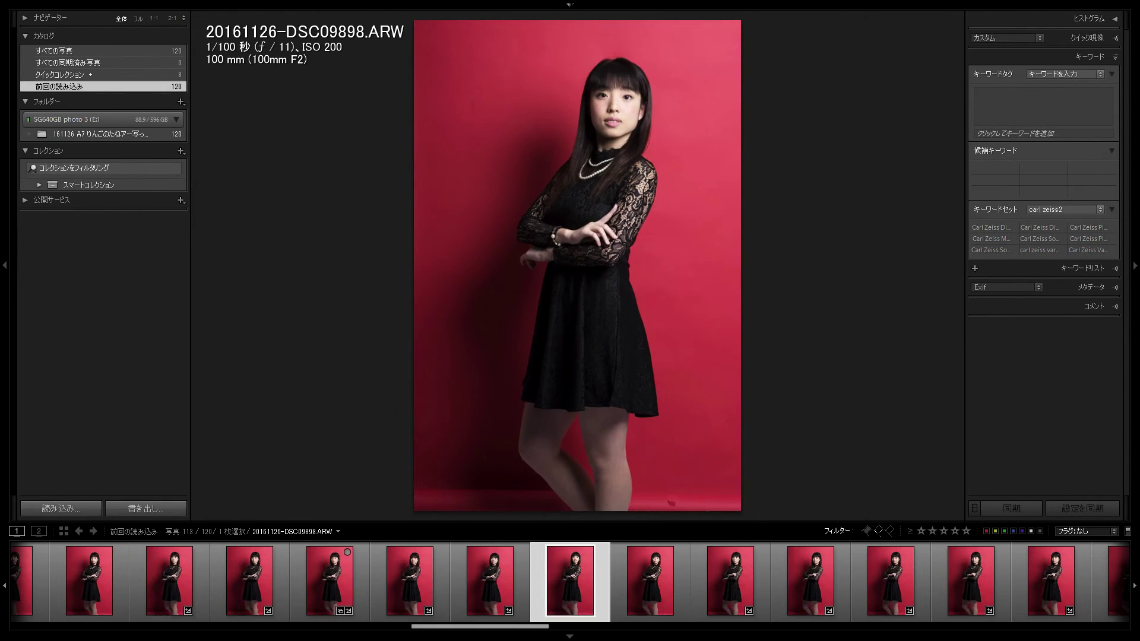
key(Right)
key(Right)
key(Right)
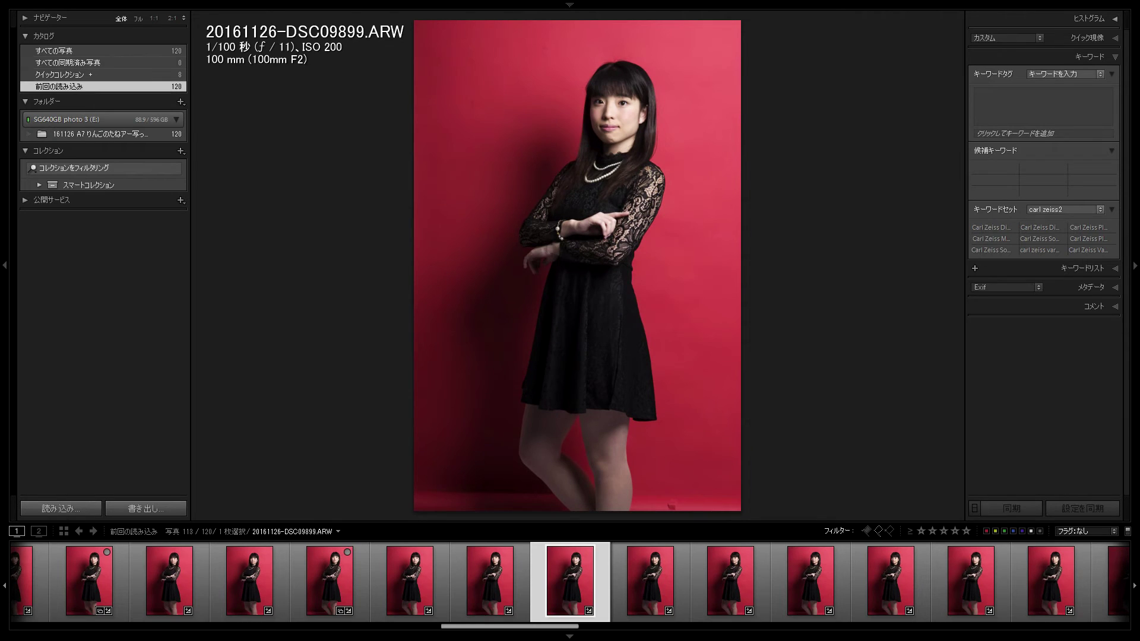
key(b)
- Check the portraits up to 20161126-DSC09902.ARW, then return to 20161126-DSC09900.ARW and add it to the Quick Collection
key(Right)
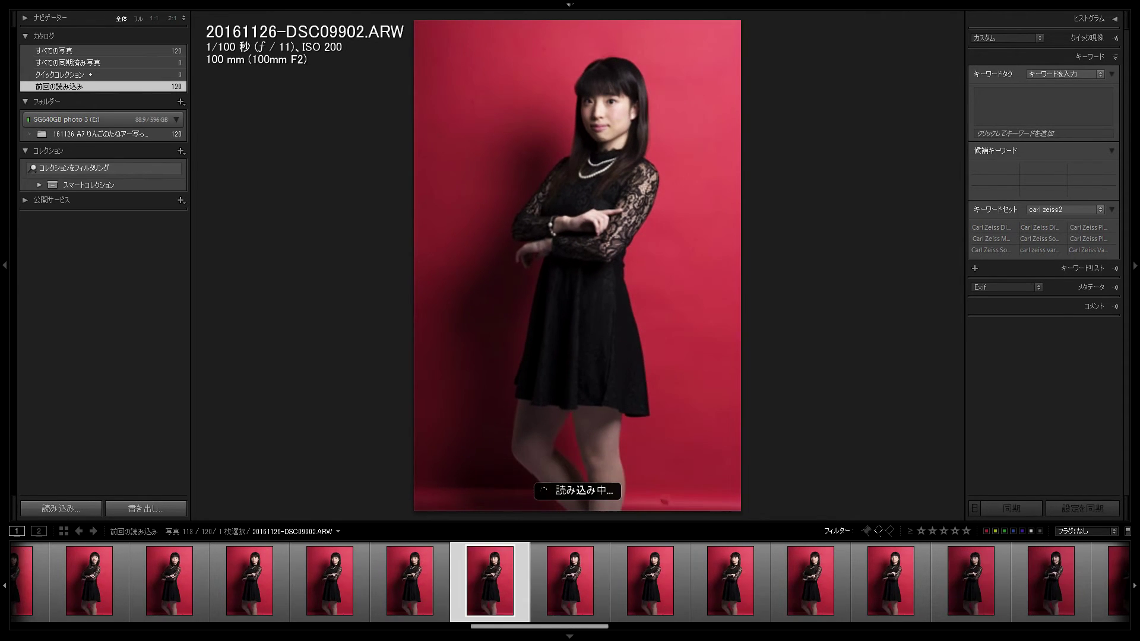
key(Right)
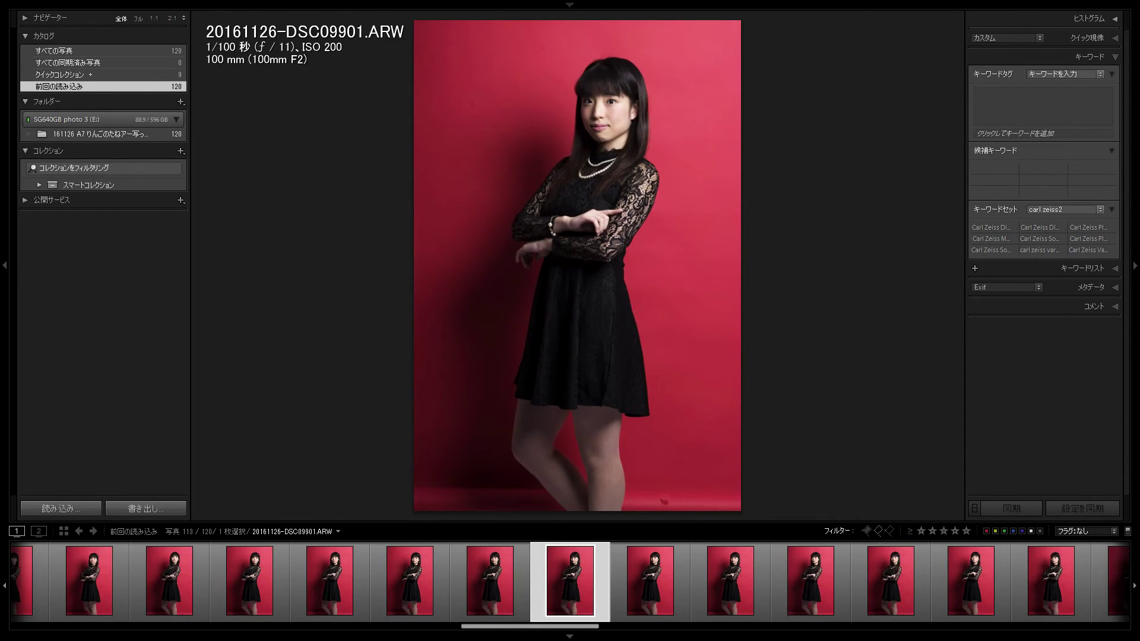
key(Left)
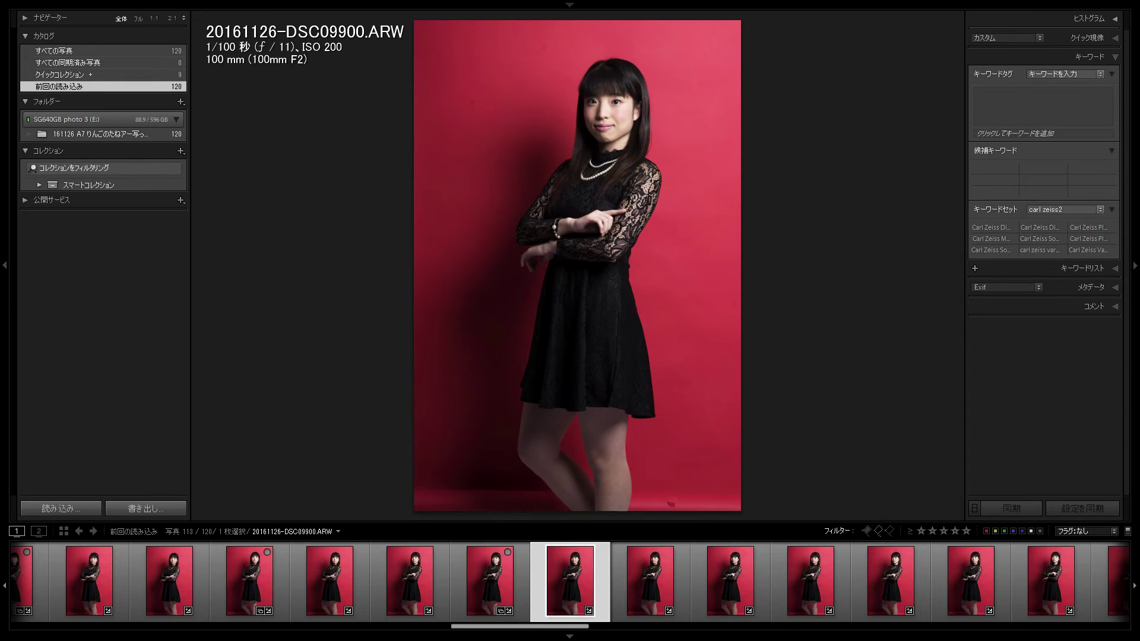
key(b)
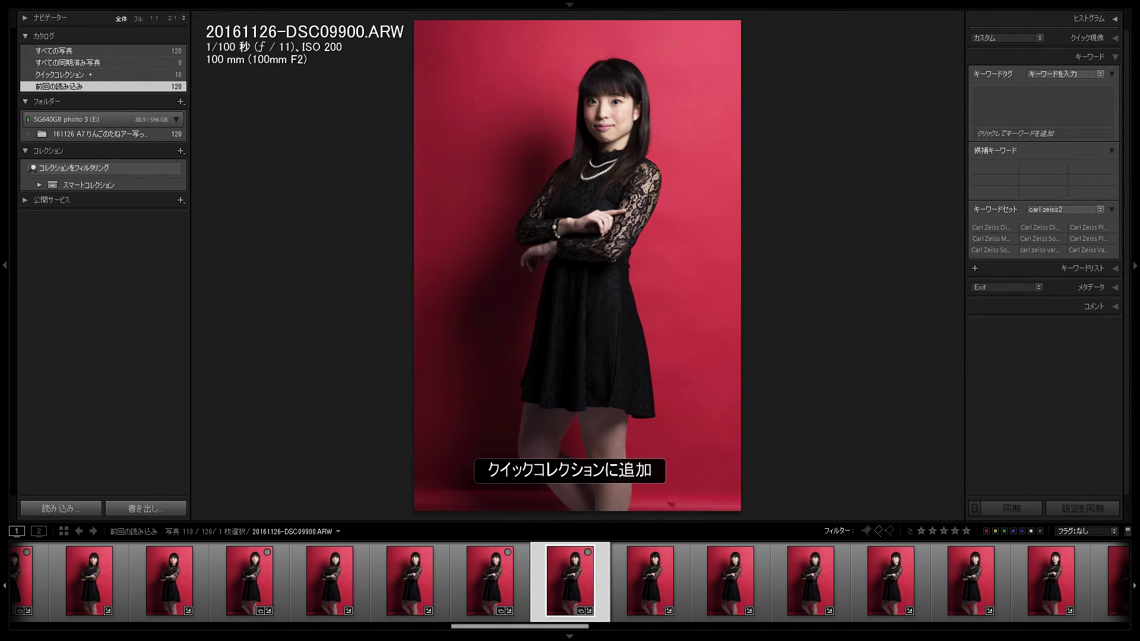
- Review the black-dress portraits after 20161126-DSC09900.ARW and add 20161126-DSC09908.ARW to the Quick Collection
key(Right)
key(Right)
key(Right)
key(Right)
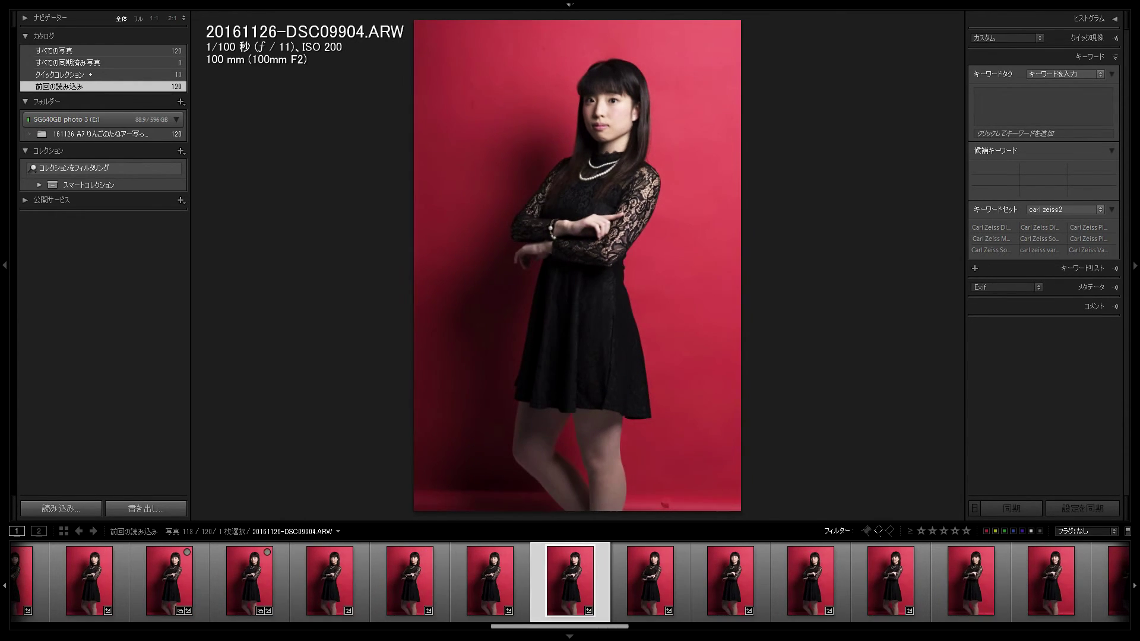
key(Right)
key(Left)
key(Right)
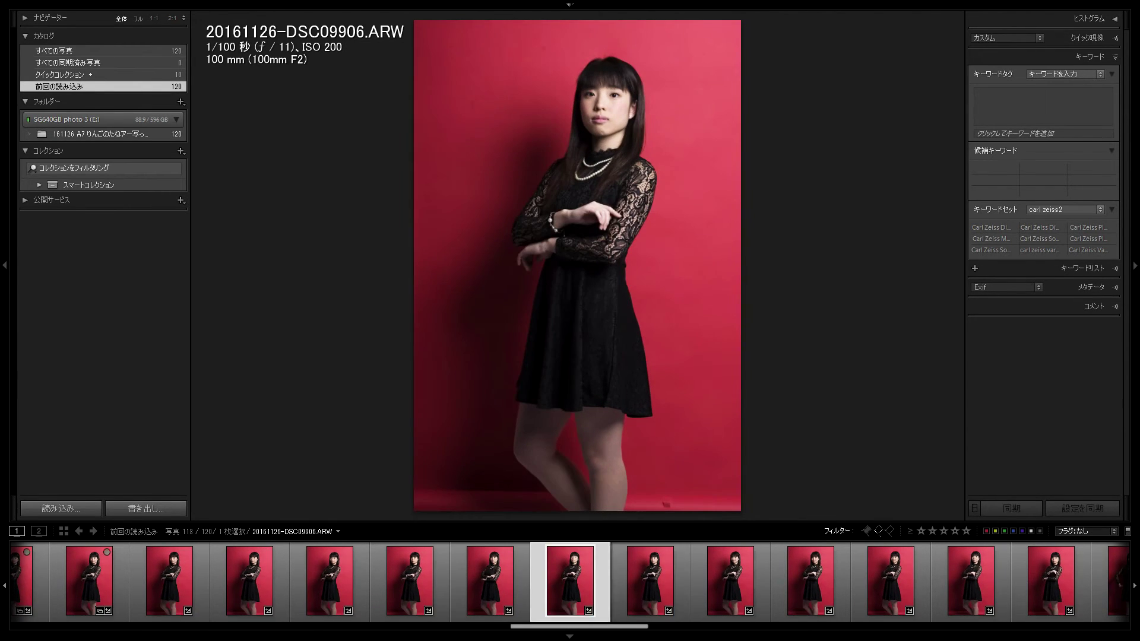
key(Right)
key(Right)
key(b)
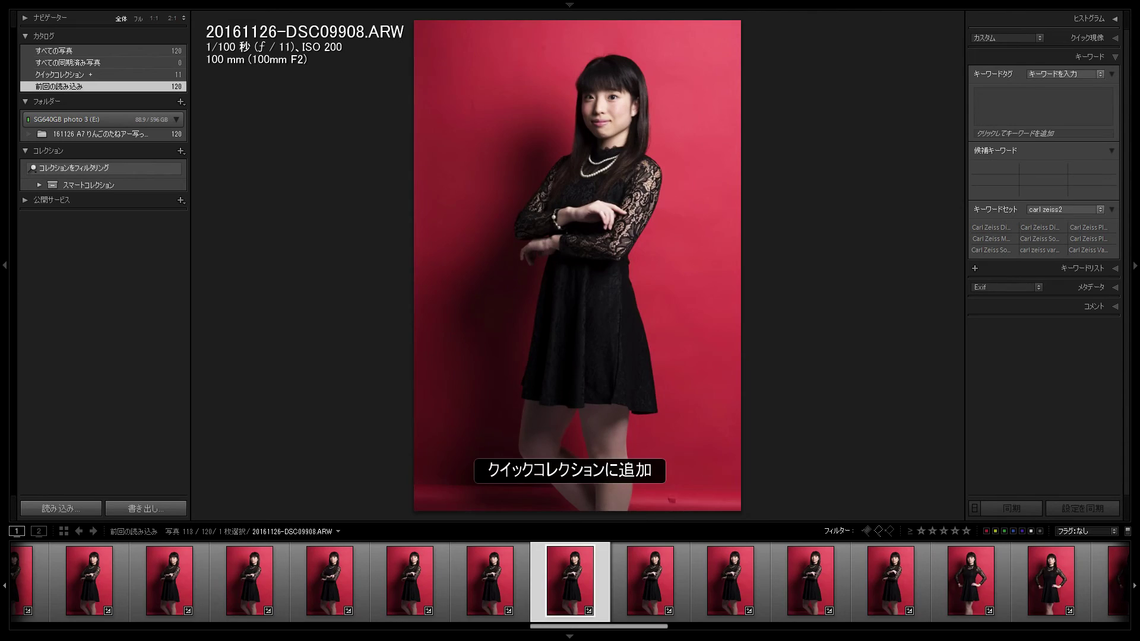
- Review the remaining black-dress portraits, including the hands-on-hips poses, and continue to the first black-suit portraits
key(Right)
key(Right)
key(Right)
key(Right)
key(Right)
key(Right)
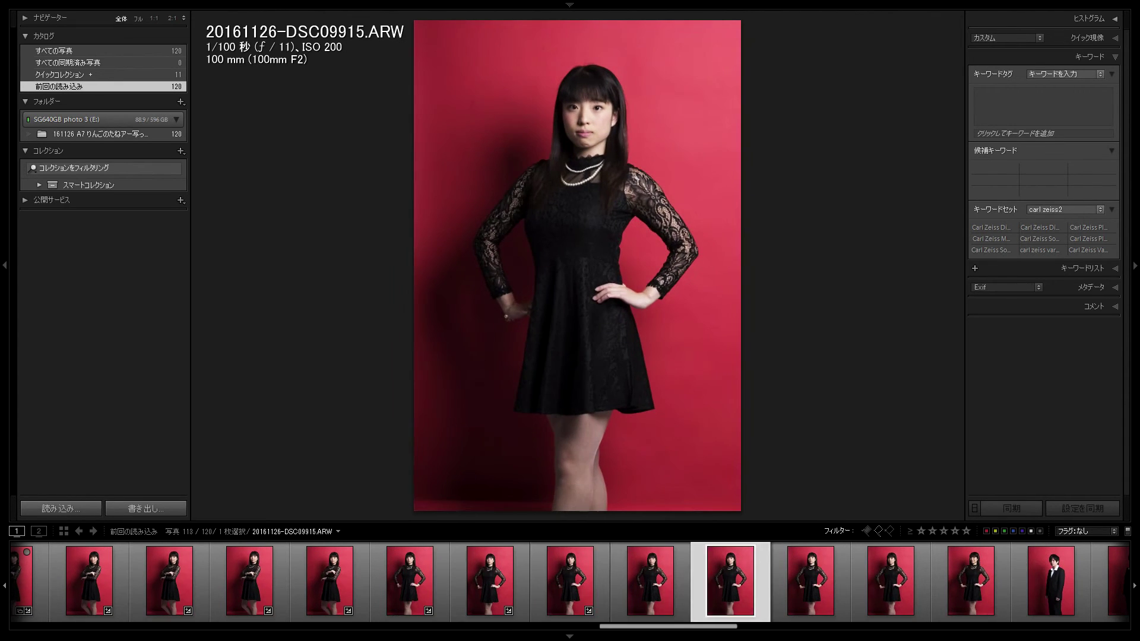
key(Right)
key(Right)
key(Right)
key(Right)
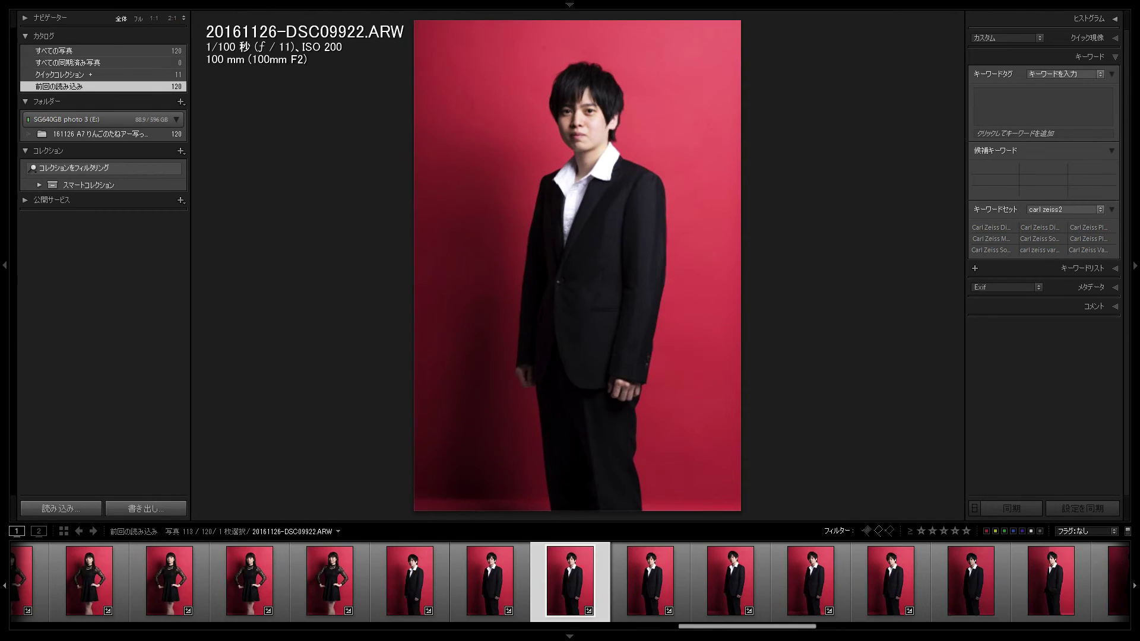
- Review the black-suit portraits and add 20161126-DSC09931.ARW, with the hands in the pockets, to the Quick Collection
key(Right)
key(Right)
key(Right)
key(Right)
key(Right)
key(Right)
key(Right)
key(Right)
key(Right)
key(Right)
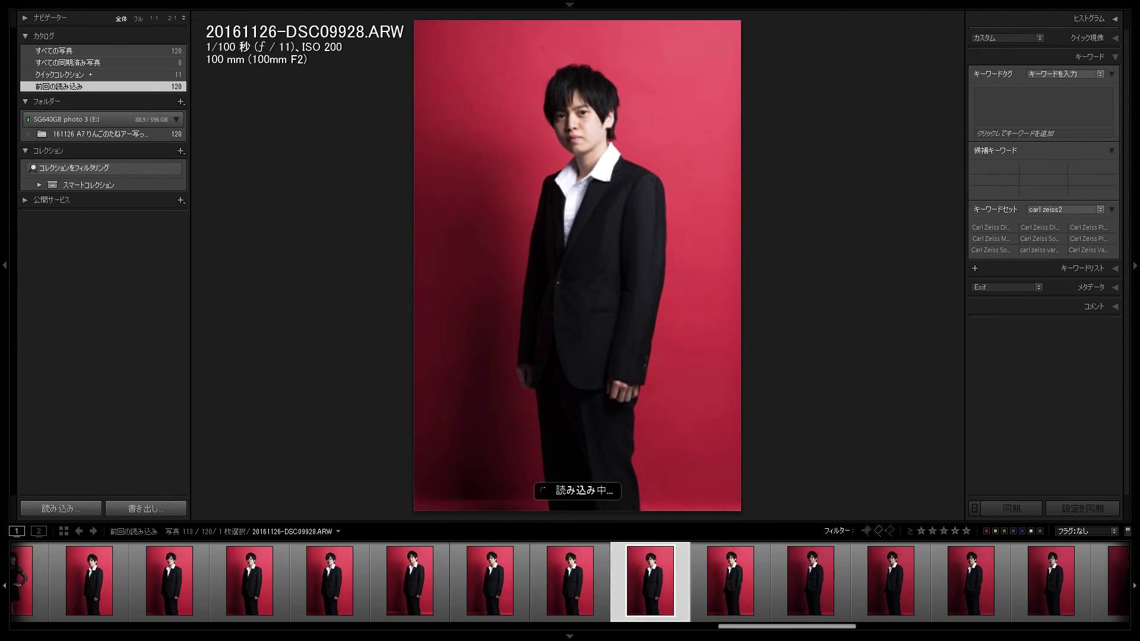
key(Left)
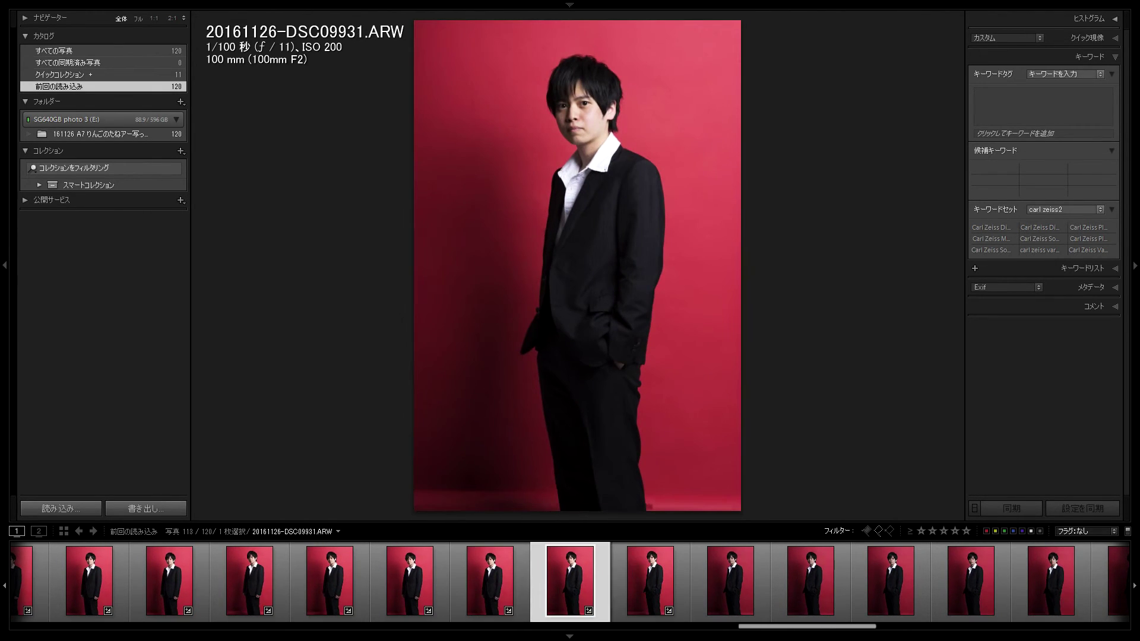
key(b)
- Advance through the hands-in-pockets suit portraits and add 20161126-DSC09933.ARW to the Quick Collection
key(Right)
key(Right)
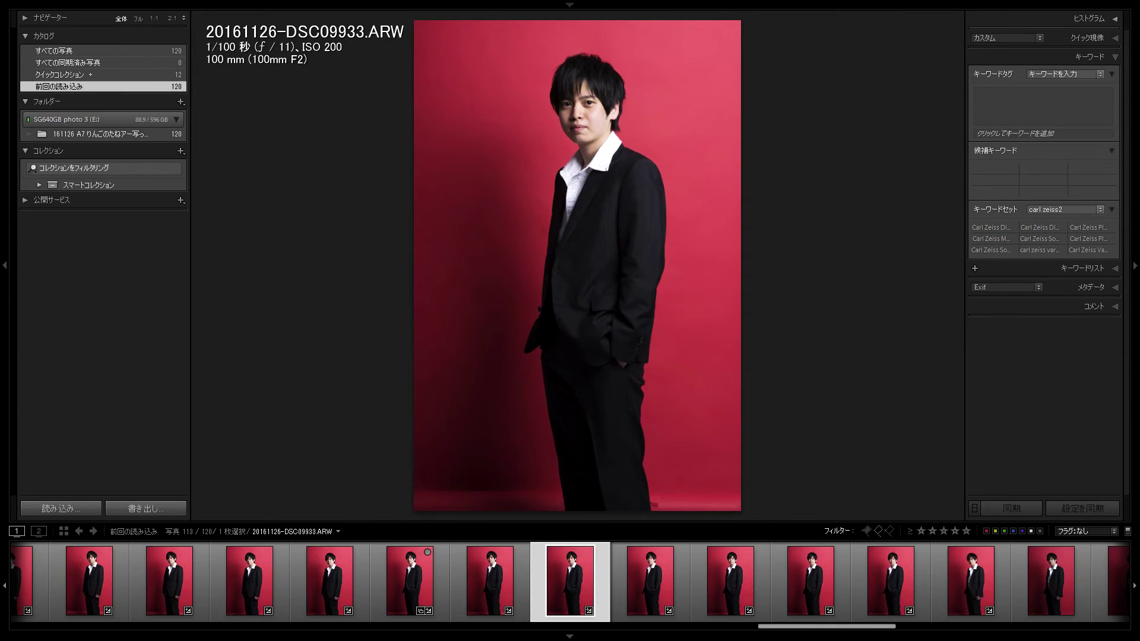
key(Right)
key(b)
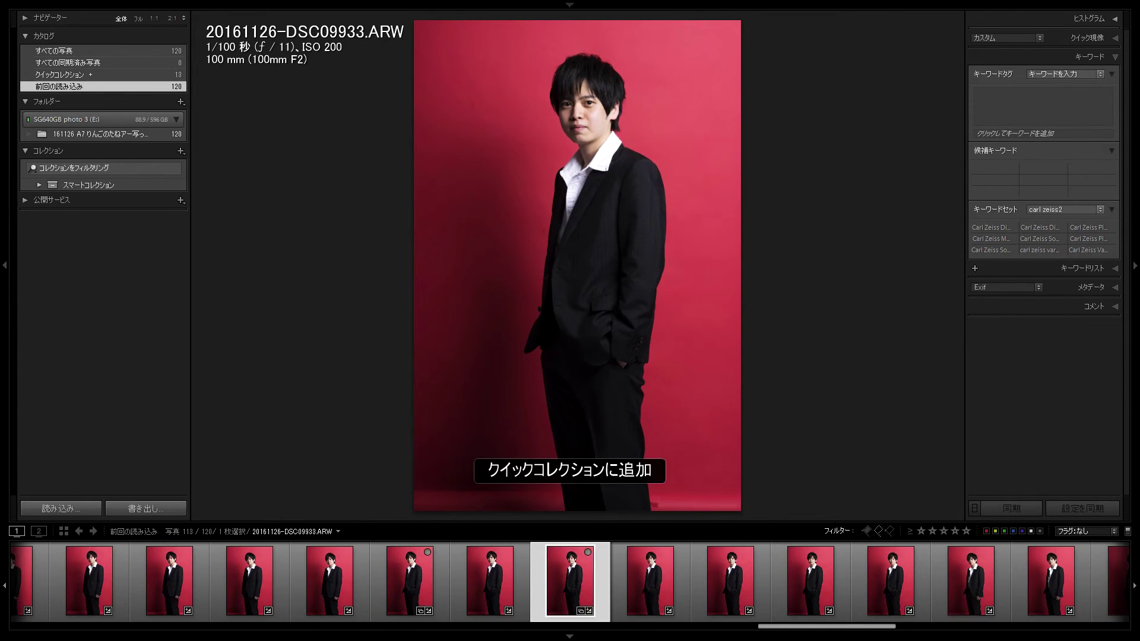
- Review the remaining black-suit portraits up to the first group photo, 20161126-DSC09944.ARW
key(Right)
key(Right)
key(Right)
key(Right)
key(Right)
key(Right)
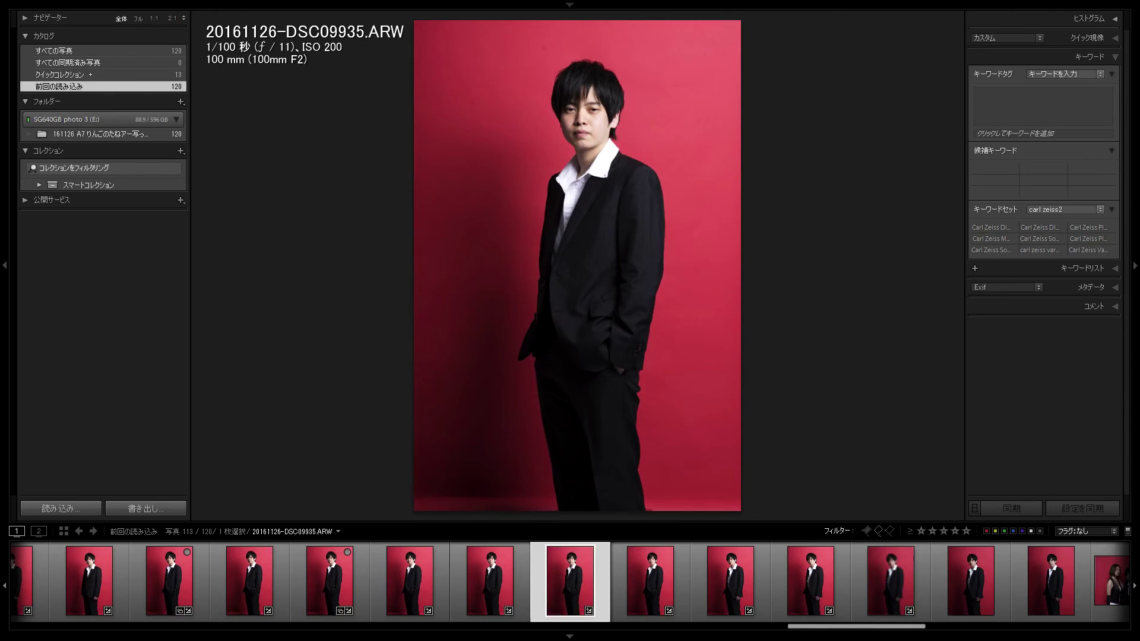
key(Right)
key(Right)
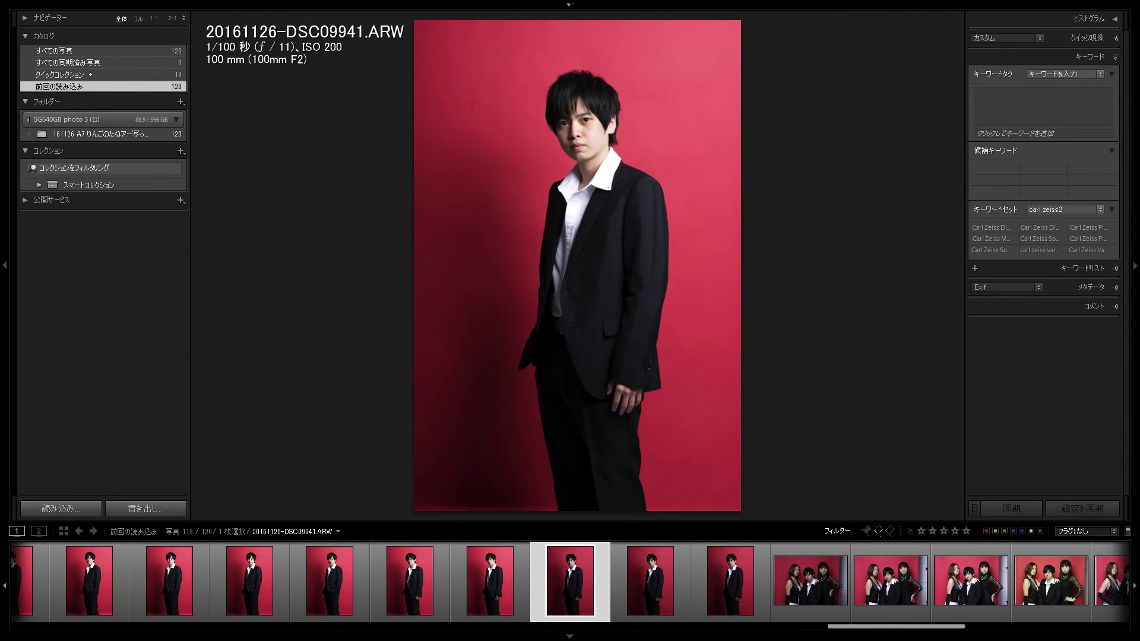
key(Left)
key(Right)
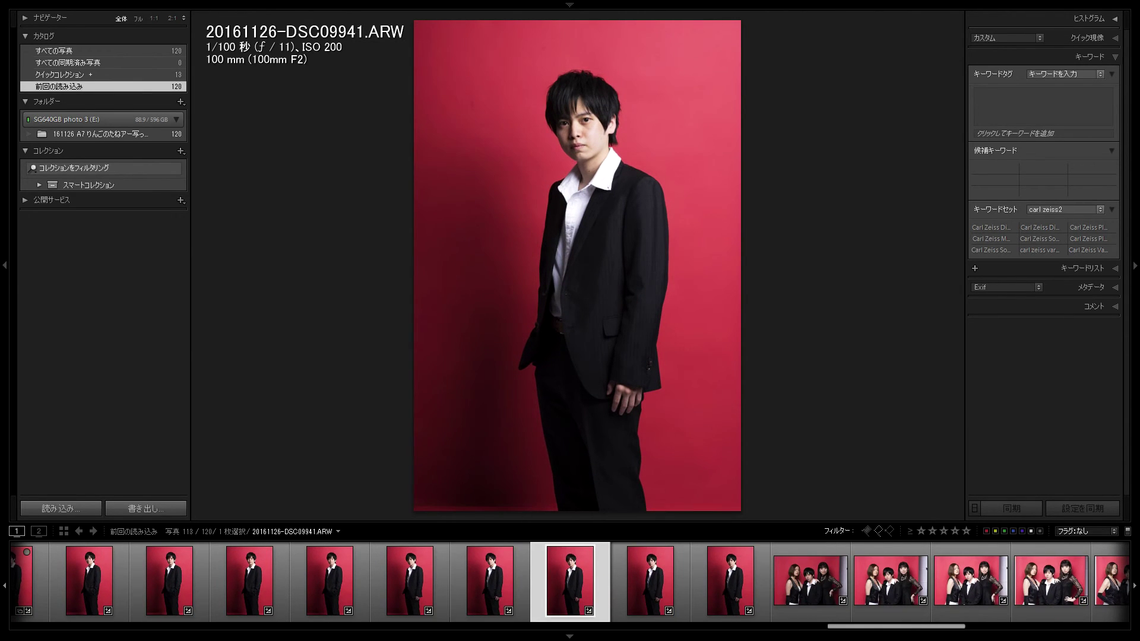
key(Right)
key(Right)
key(Right)
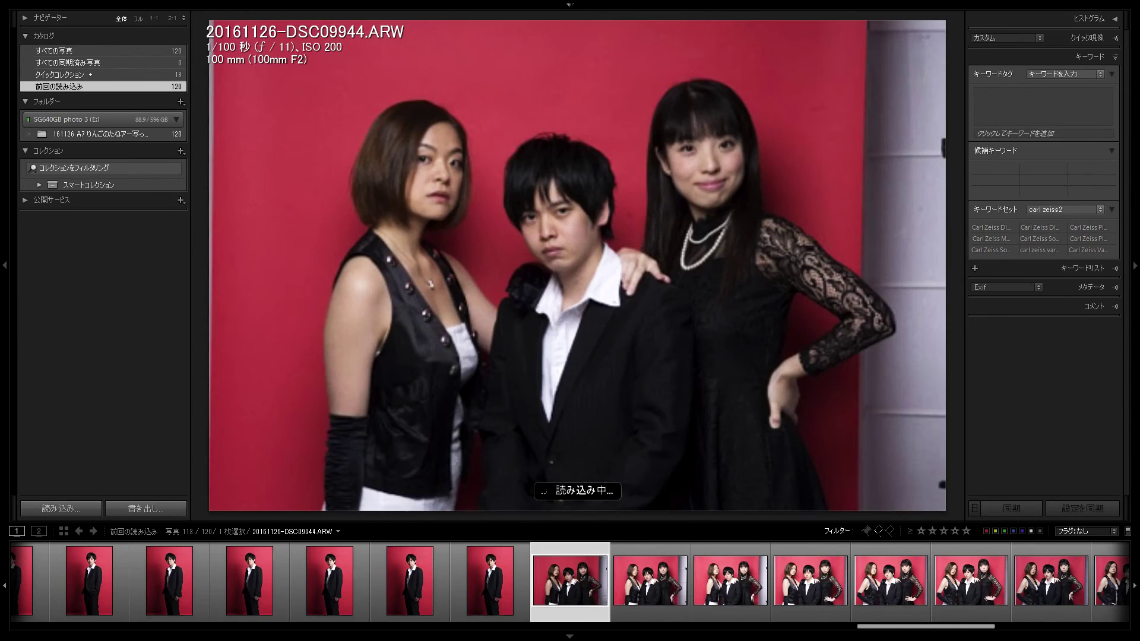
- Compare the last black-suit portraits before the group photos and add 20161126-DSC09942.ARW to the Quick Collection
key(Left)
key(Left)
key(Left)
key(Right)
key(Right)
key(Left)
key(Left)
key(Right)
key(Right)
key(Left)
key(Right)
key(Left)
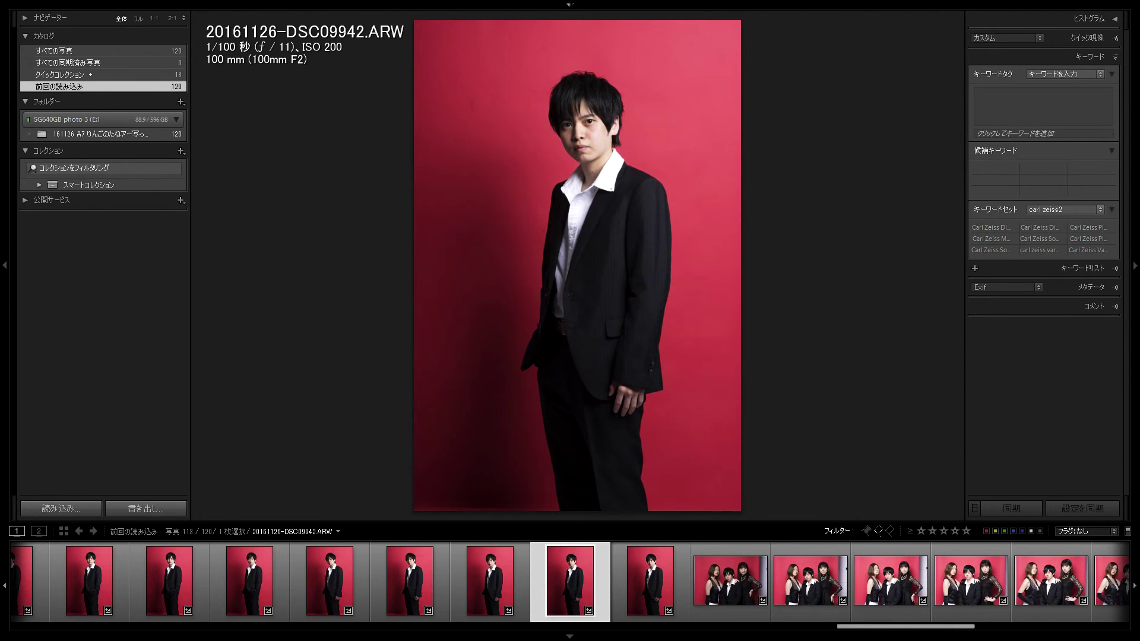
key(b)
- Show the Quick Collection as a grid and reduce the thumbnails to five per row so all picks fit
key(ctrl+b)
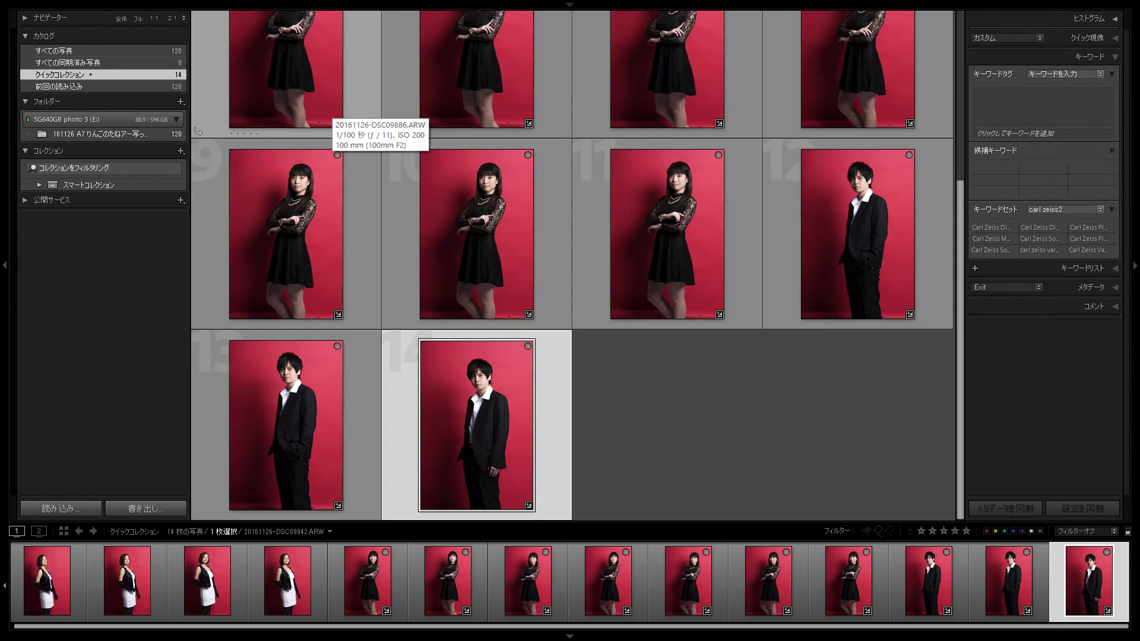
key(minus)
key(minus)
key(equal)
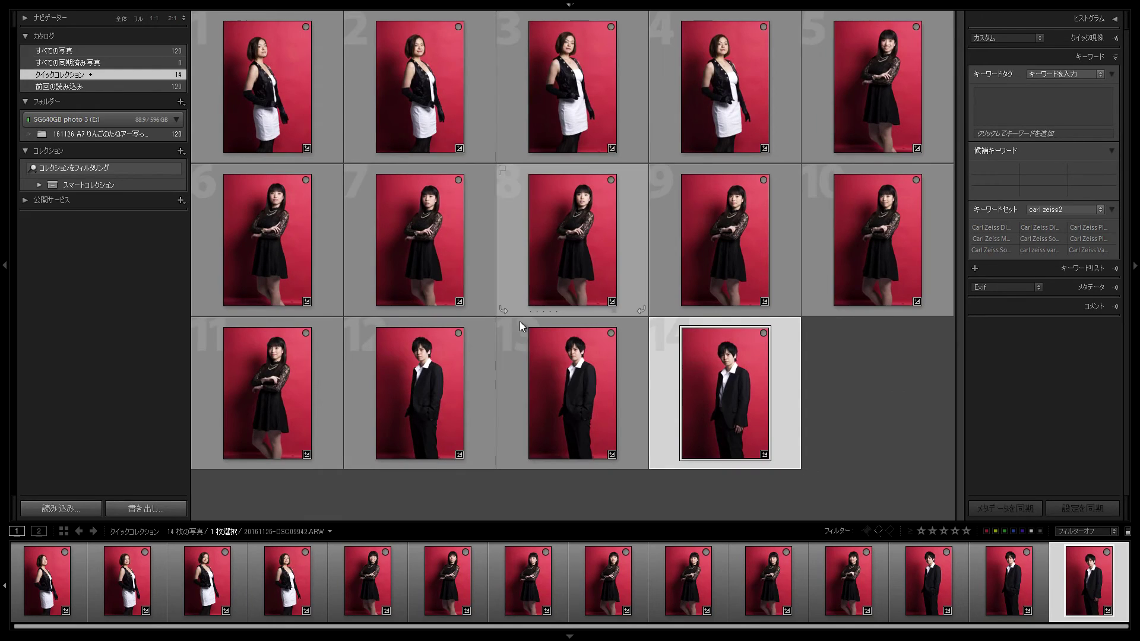
- Select all black-dress portraits in the Quick Collection to gauge their share, reduce the grid thumbnails to six per row, and clear the selection
click(854, 127)
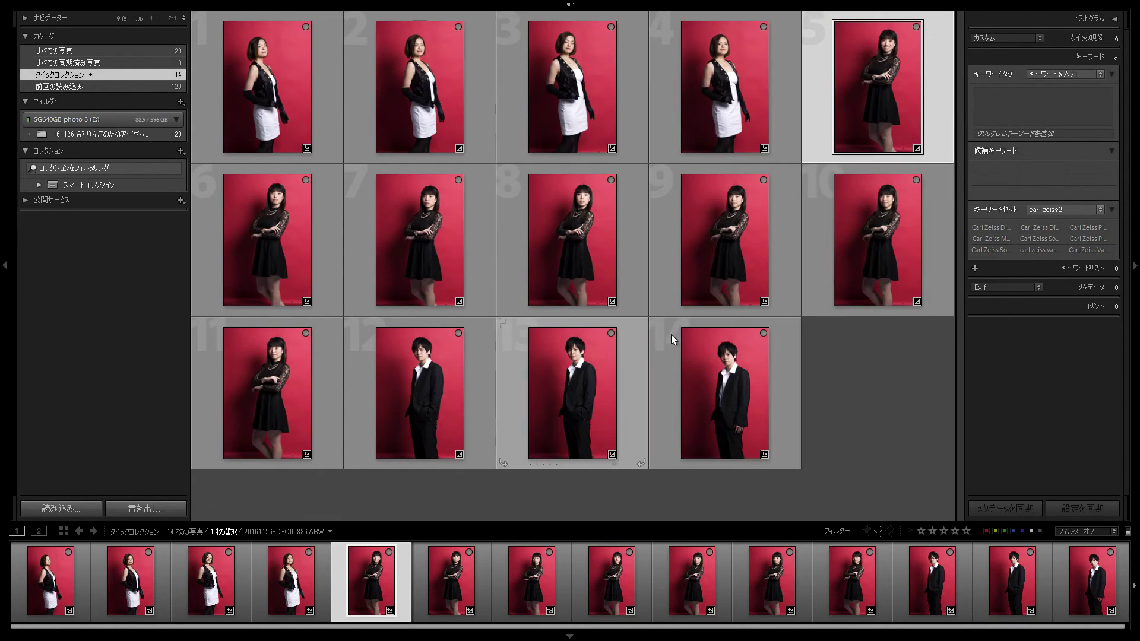
shift+click(318, 375)
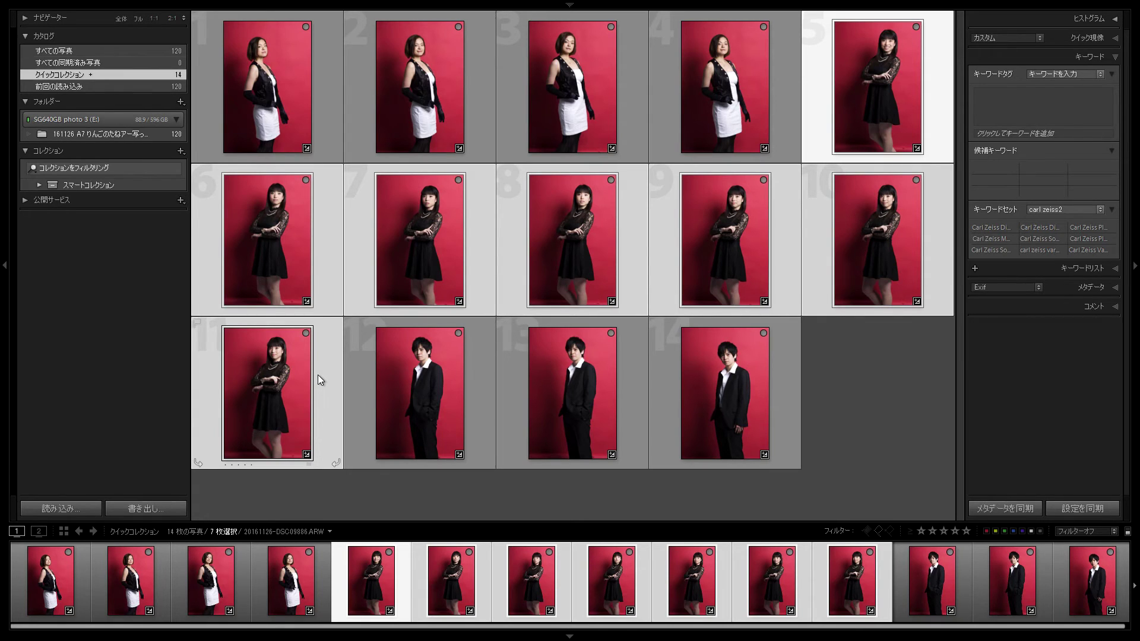
key(minus)
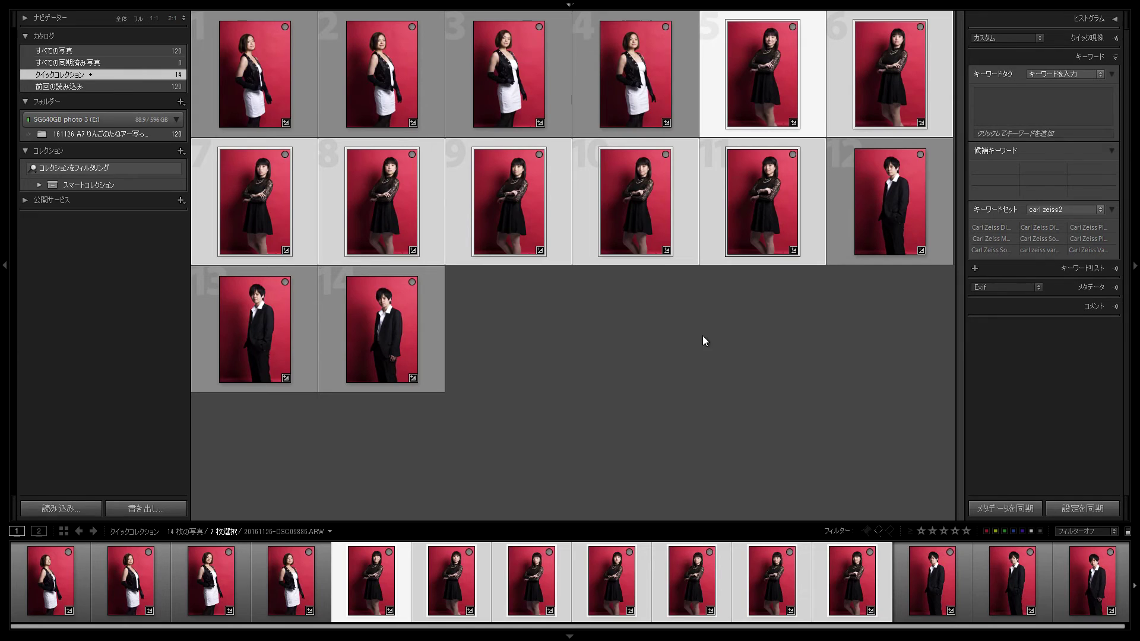
click(708, 358)
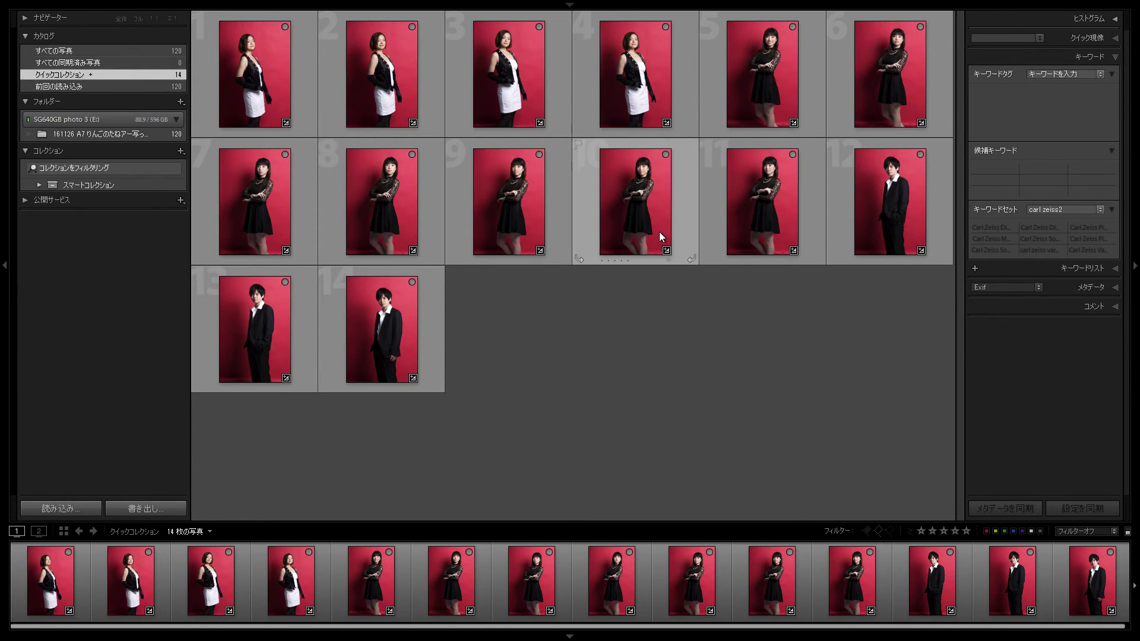
- Open the first Quick Collection portrait in the Loupe view and compare the white-dress portraits up to 20161126-DSC09883.ARW
double_click(235, 76)
key(Right)
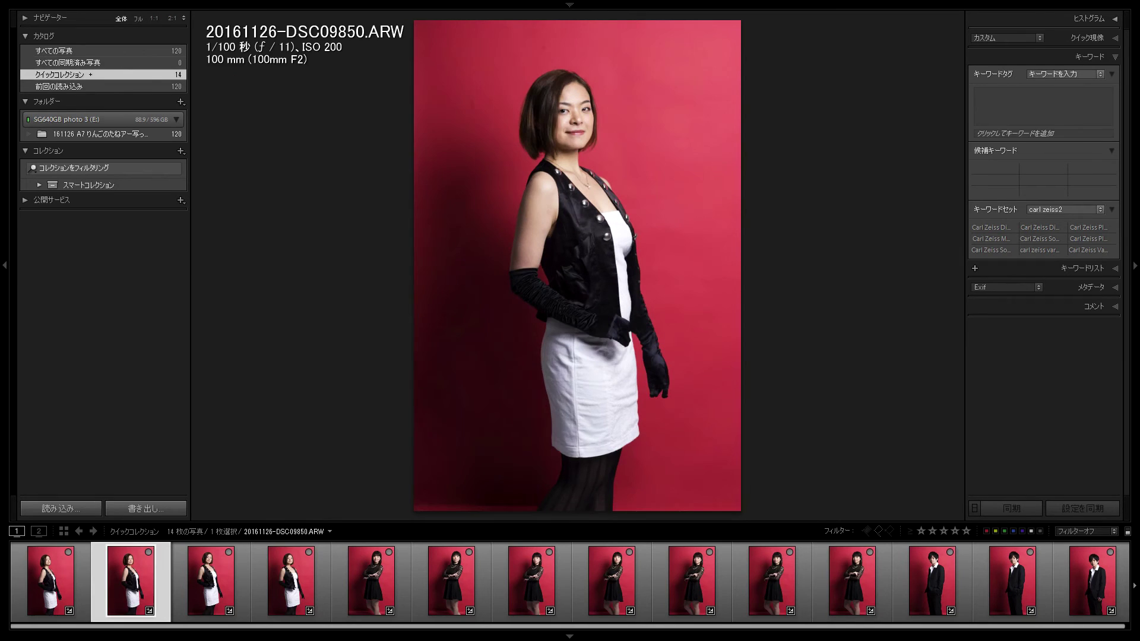
key(Left)
key(Right)
key(Right)
key(Left)
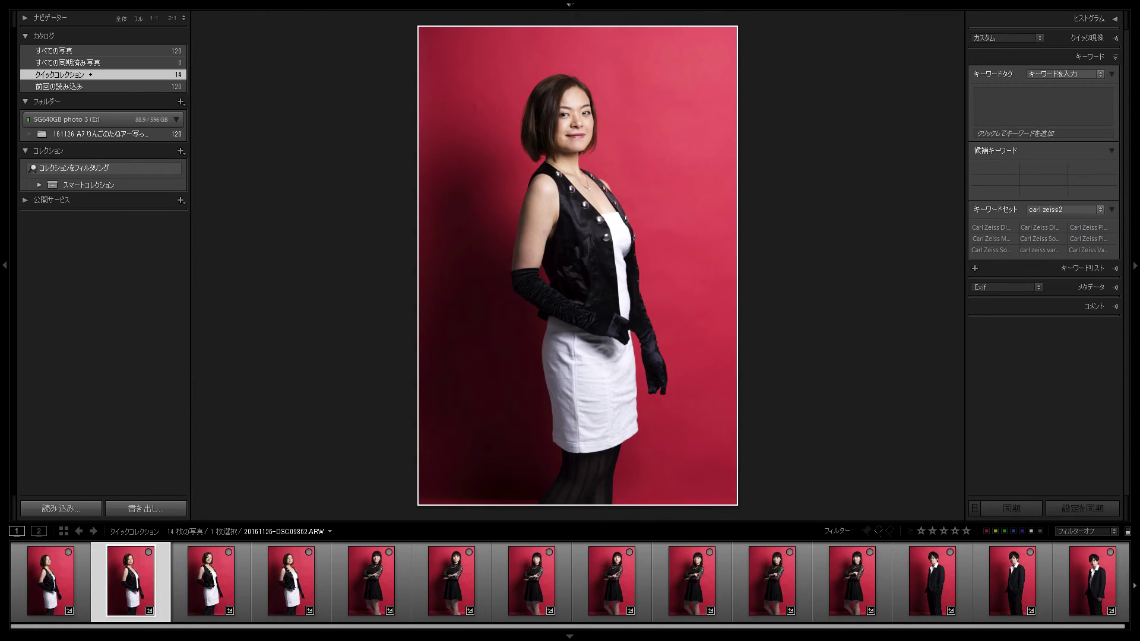
key(Right)
key(Right)
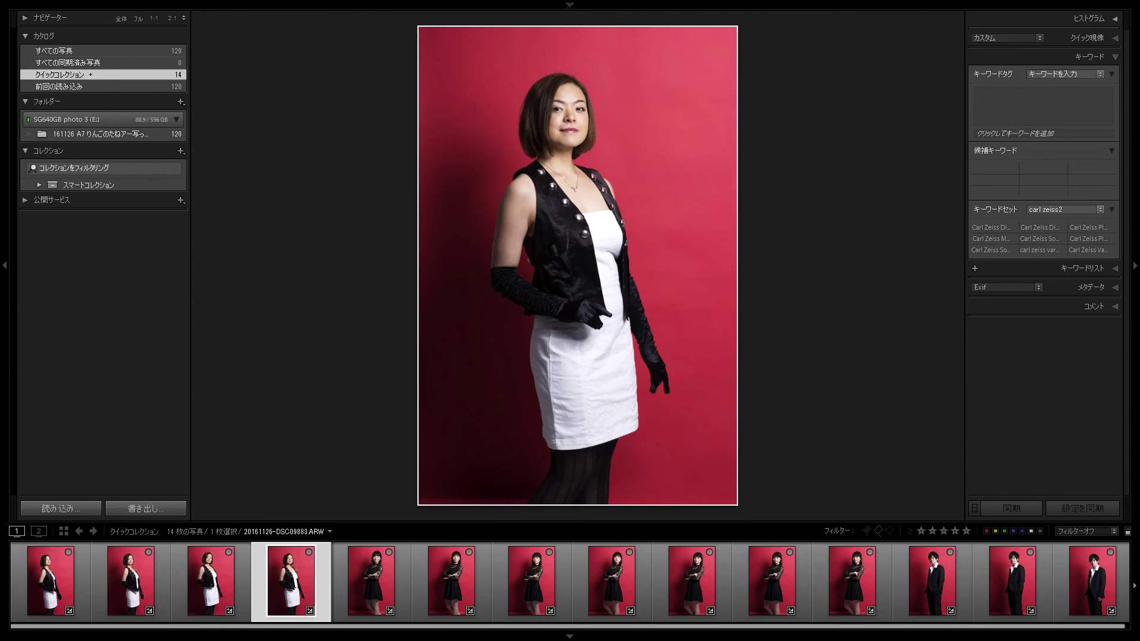
key(Right)
key(Left)
key(Left)
key(Left)
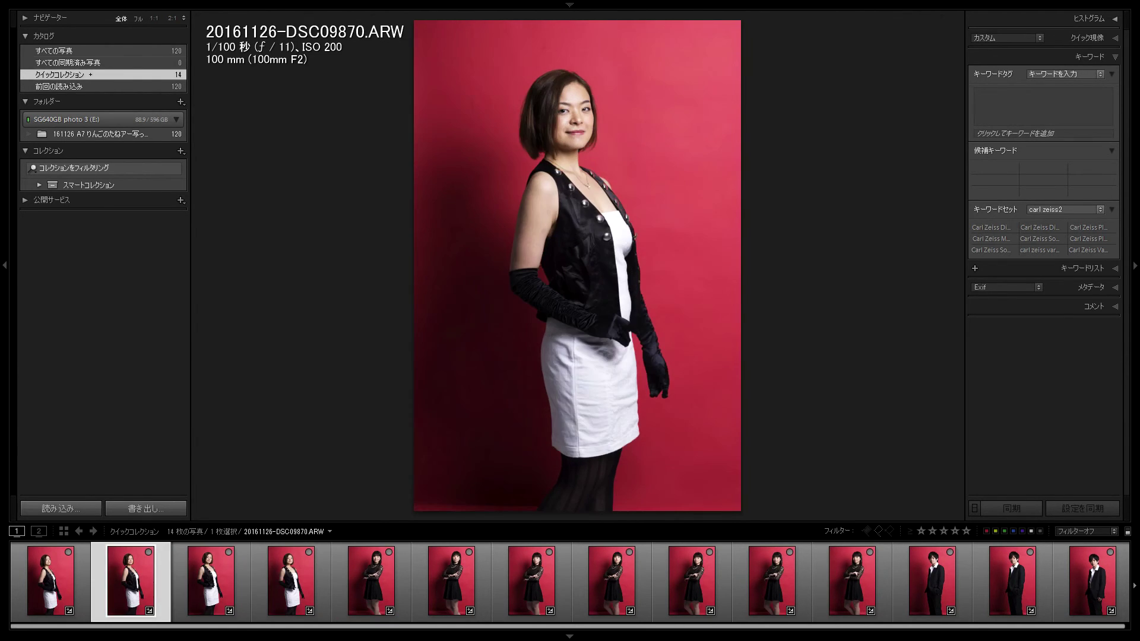
- Compare the first white-dress portraits with each other and remove 20161126-DSC09850.ARW from the Quick Collection
key(Right)
key(Left)
key(Left)
key(Right)
key(Left)
key(b)
key(Right)
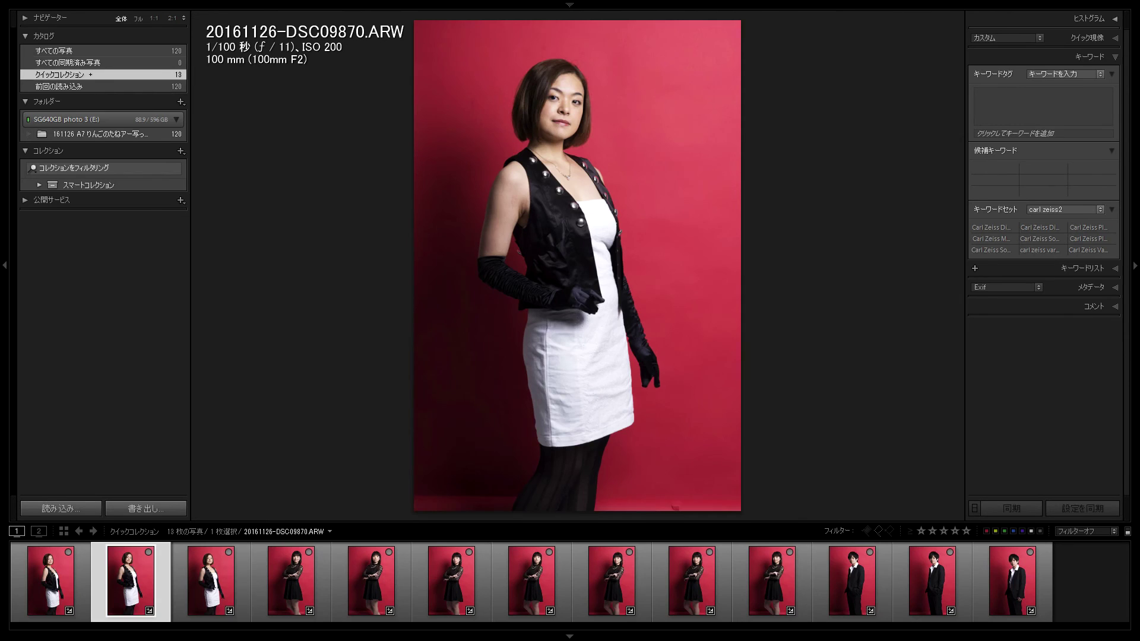
- Compare the last white-dress portrait with the first black-dress portrait and remove the black-dress one from the Quick Collection
key(Right)
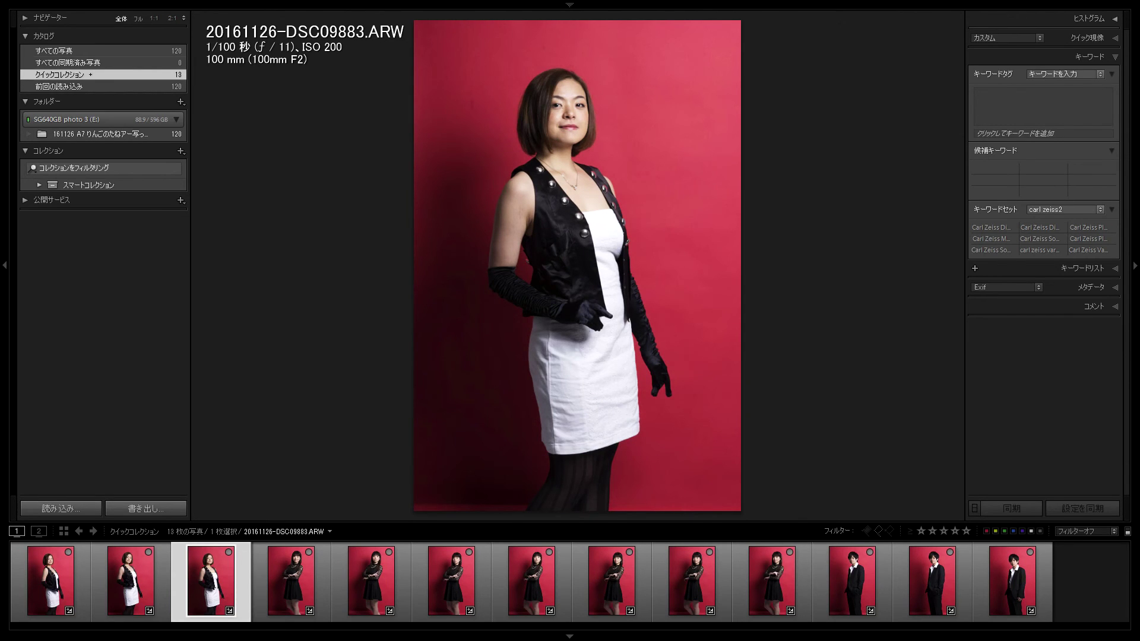
key(Right)
key(Left)
key(Right)
key(b)
- Compare the next black-dress portraits and remove two more of them from the Quick Collection
key(Right)
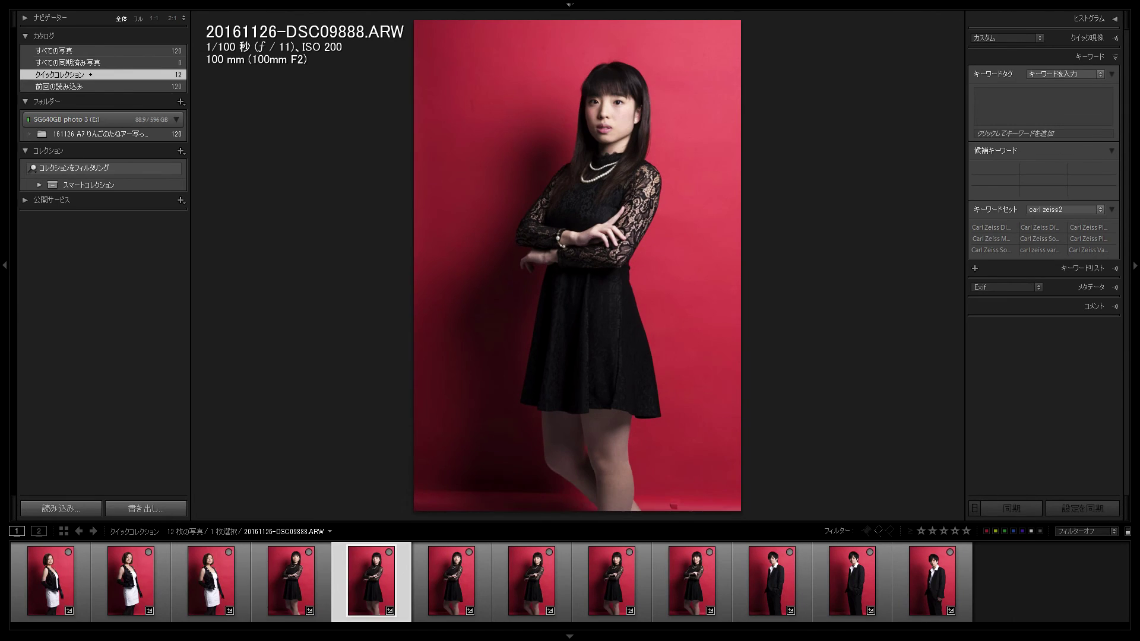
key(b)
key(Right)
key(Right)
key(Left)
key(Left)
key(b)
key(Right)
key(Right)
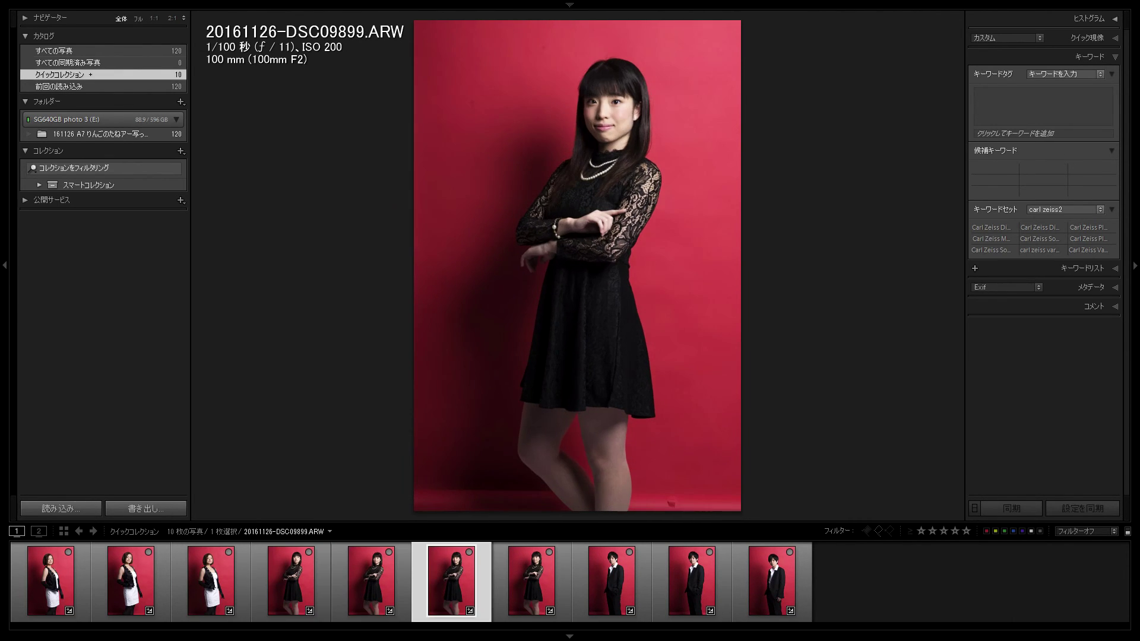
- Go back through the picks and compare the white-dress portraits from 20161126-DSC09862.ARW to 20161126-DSC09883.ARW
key(Left)
key(Left)
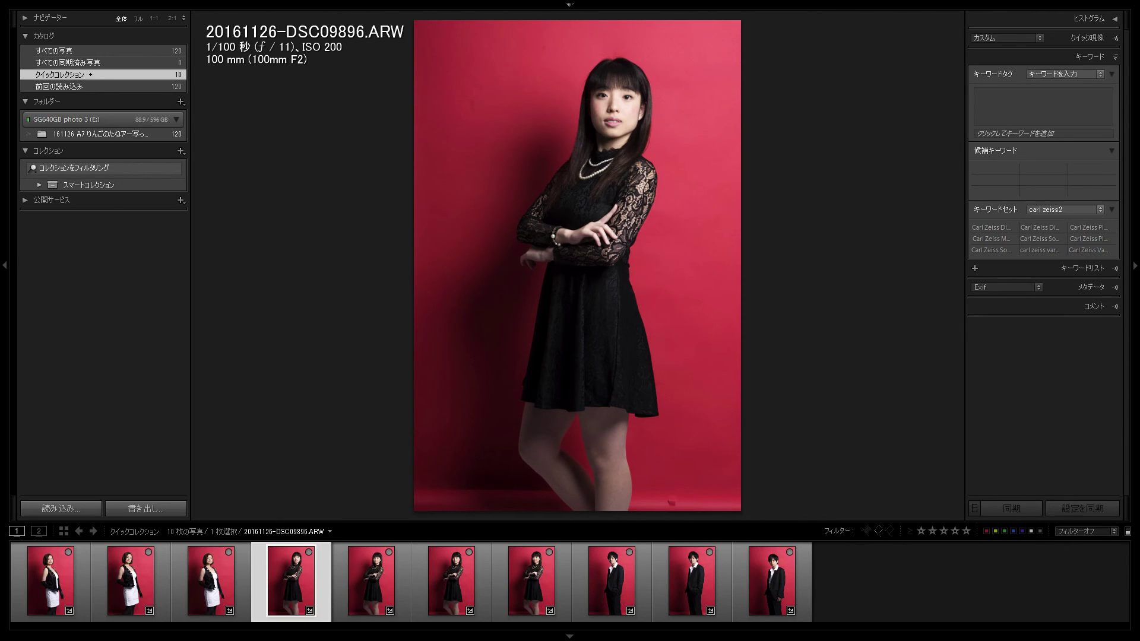
key(Left)
key(Left)
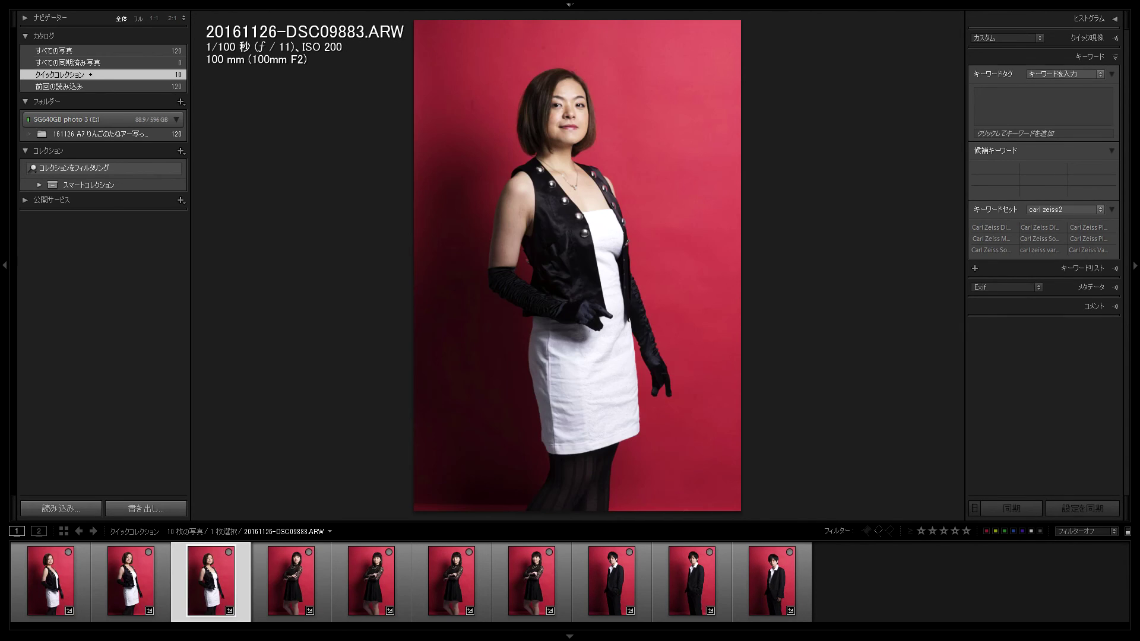
key(Left)
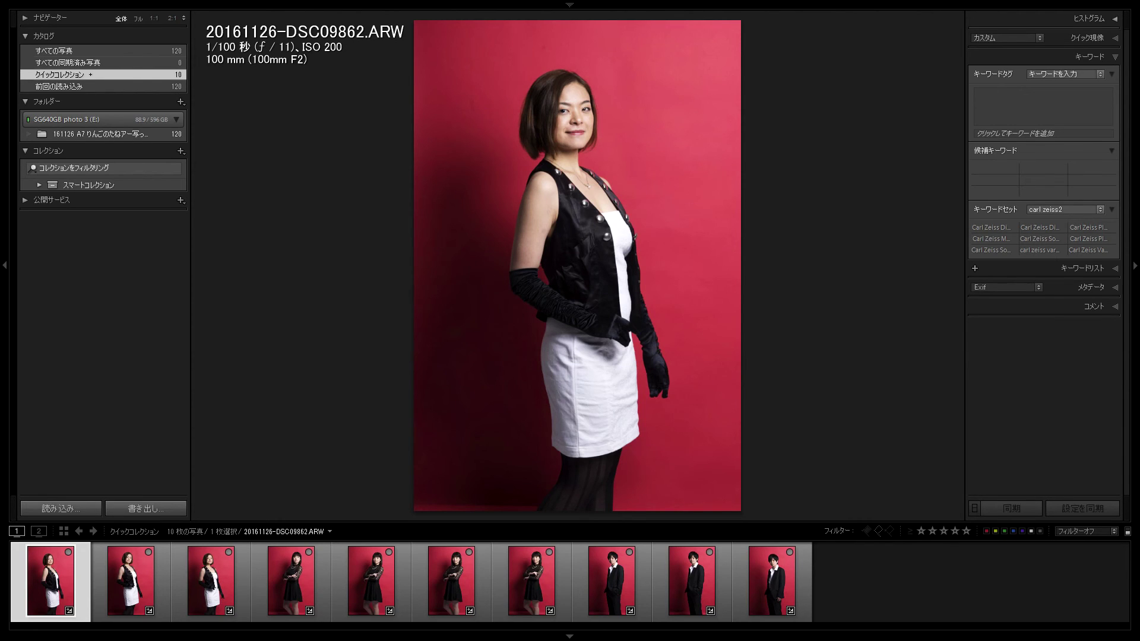
key(Right)
key(Right)
key(Left)
key(Right)
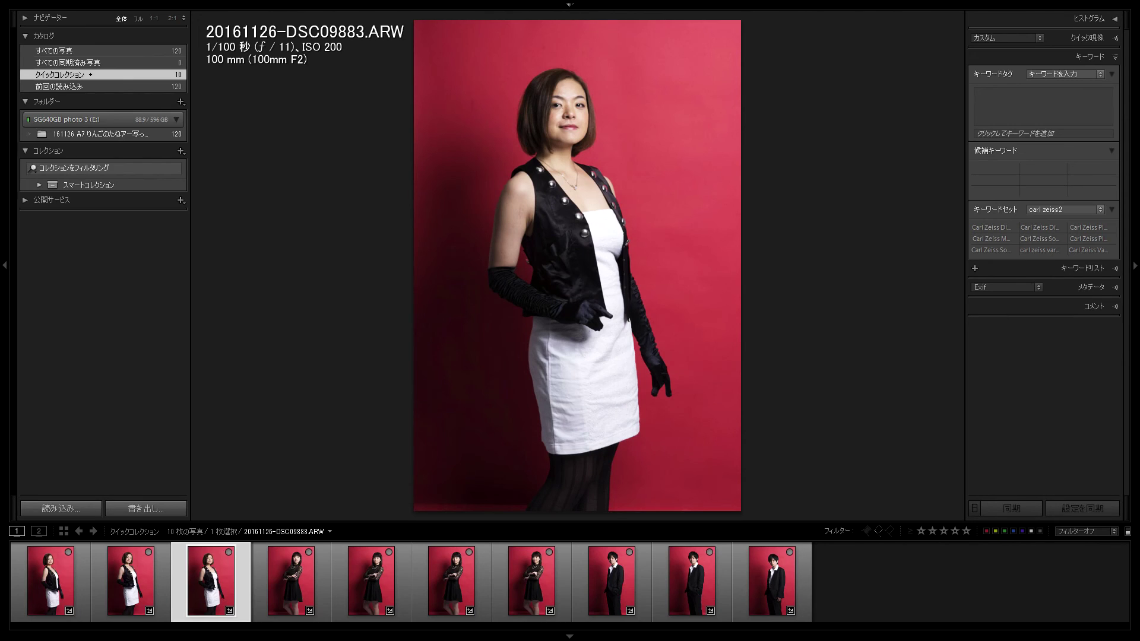
- Compare the remaining black-dress portraits and remove 20161126-DSC09899.ARW and 20161126-DSC09896.ARW from the Quick Collection
key(Right)
key(Right)
key(Right)
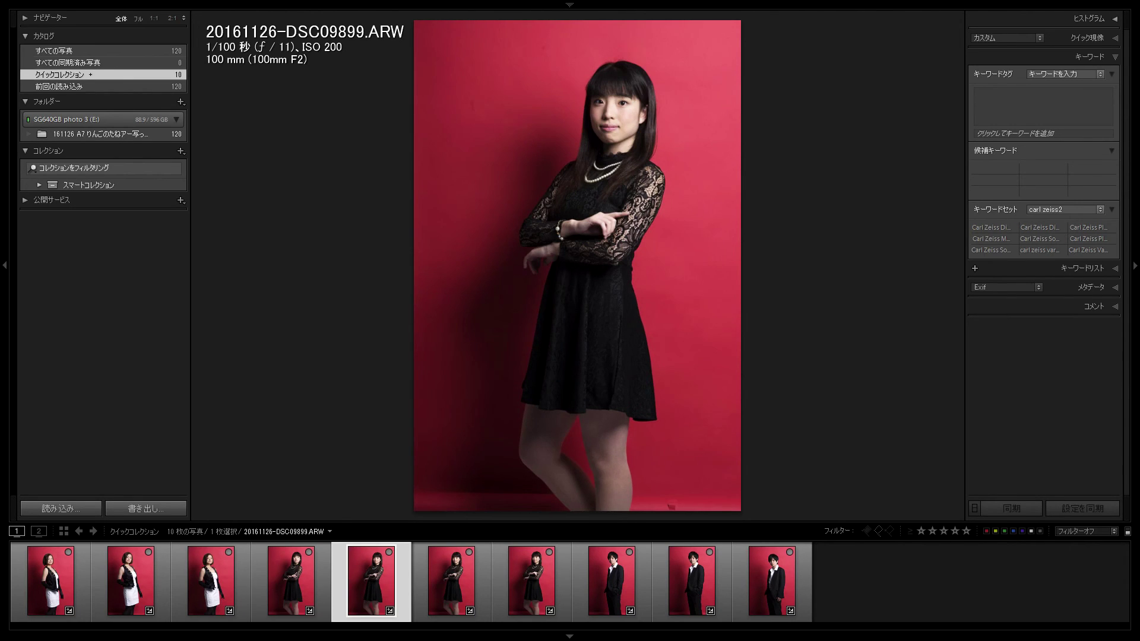
key(Right)
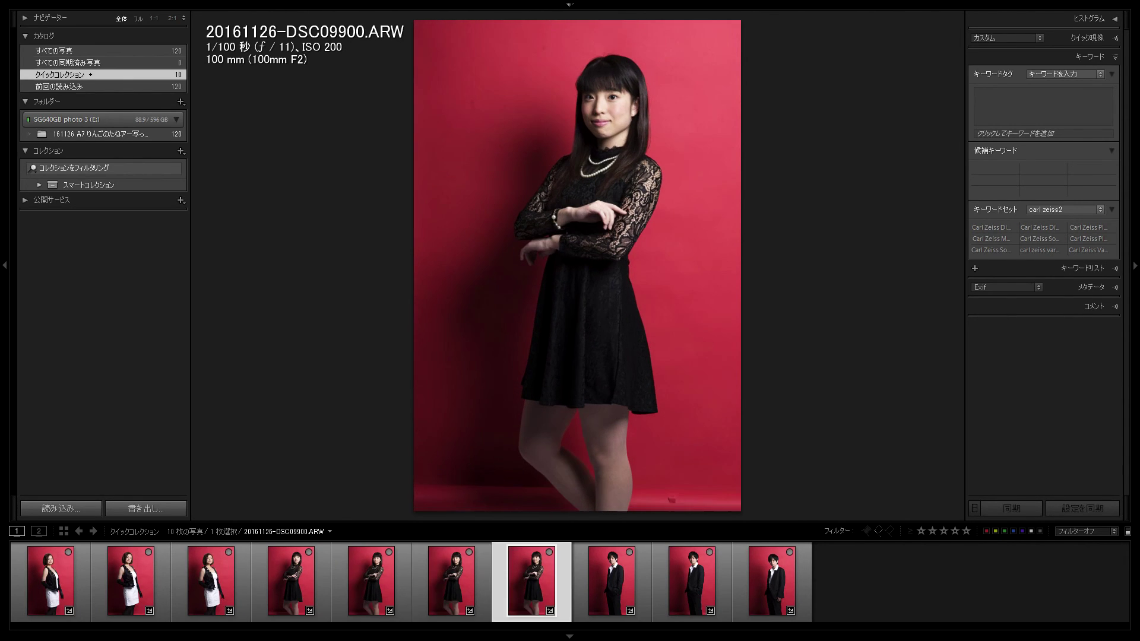
key(Left)
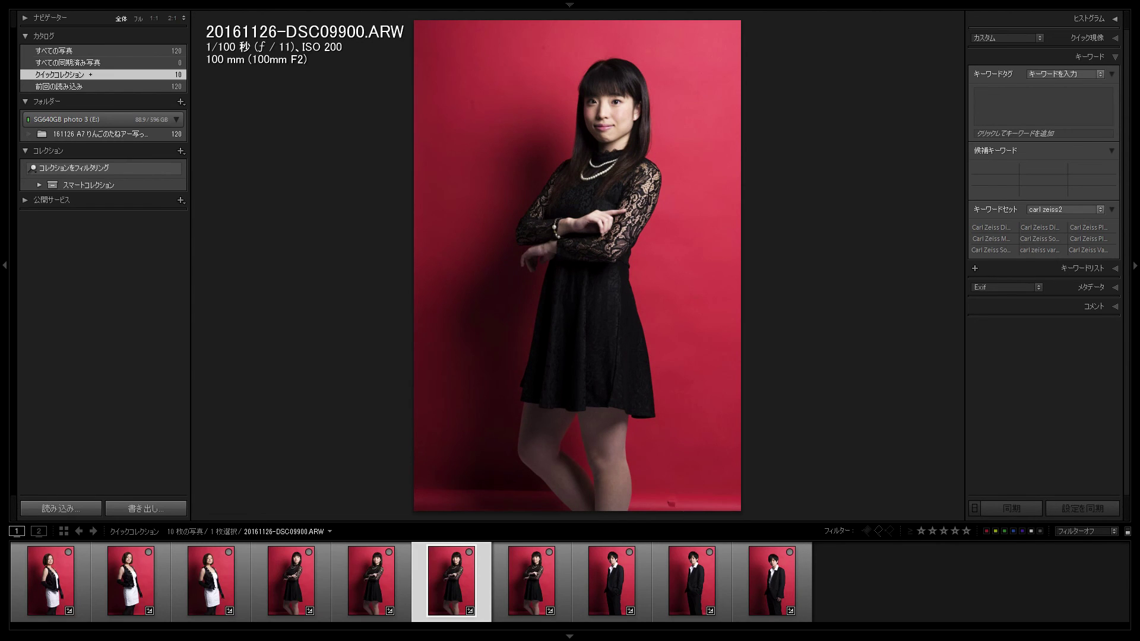
key(Left)
key(b)
key(Left)
key(b)
key(Left)
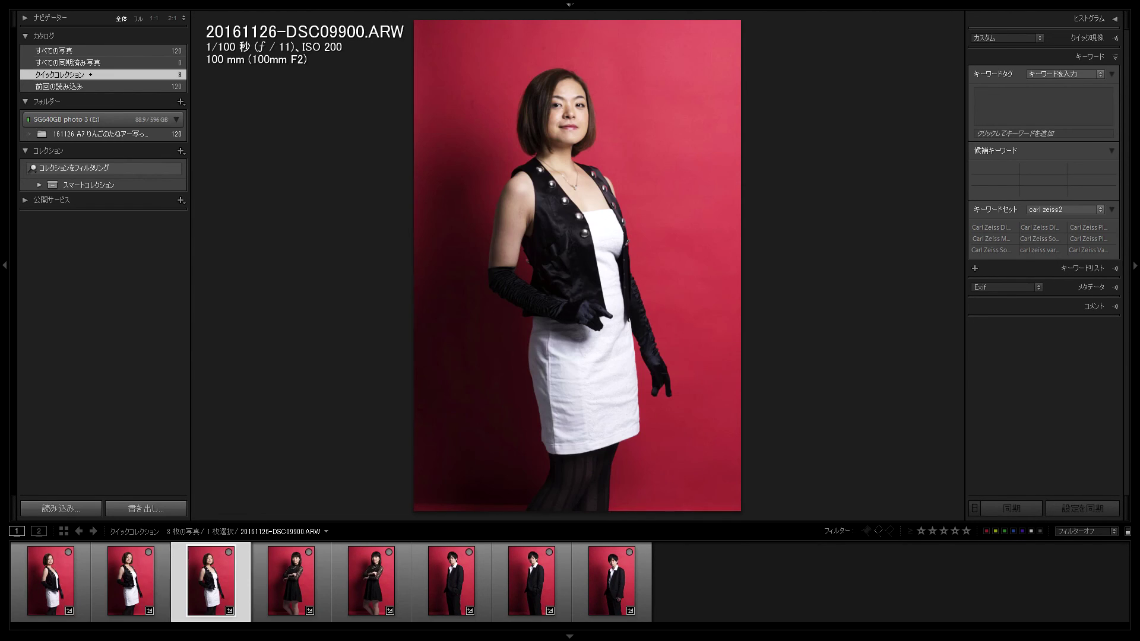
- Check the white-dress portraits against the neighbouring black-dress pick and remove 20161126-DSC09870.ARW from the Quick Collection
key(Right)
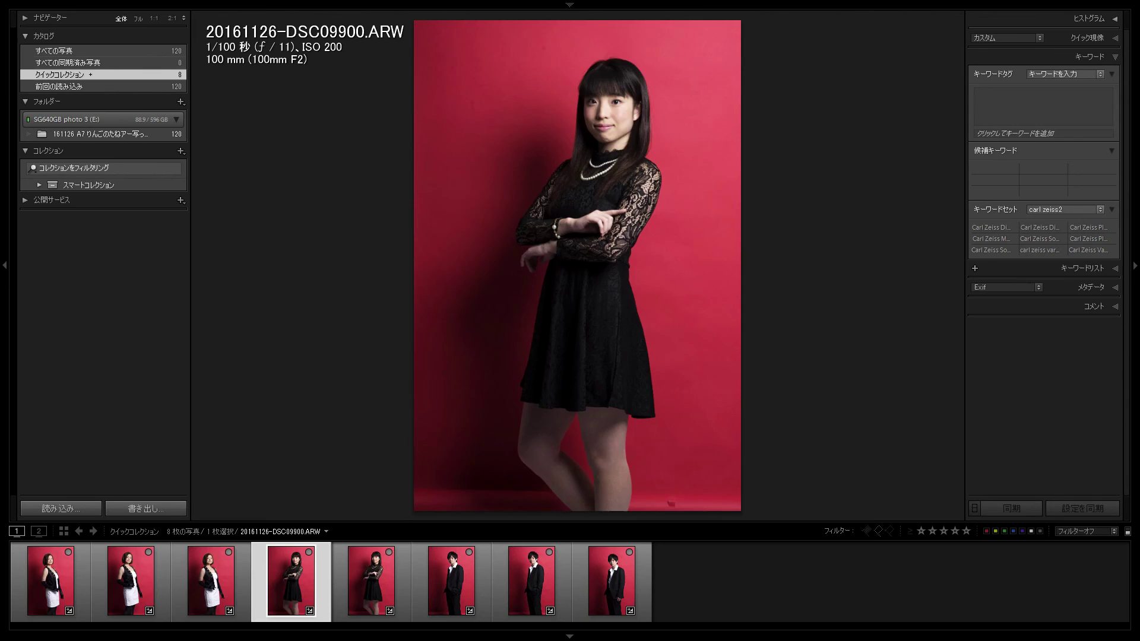
key(Left)
key(Left)
key(b)
key(Left)
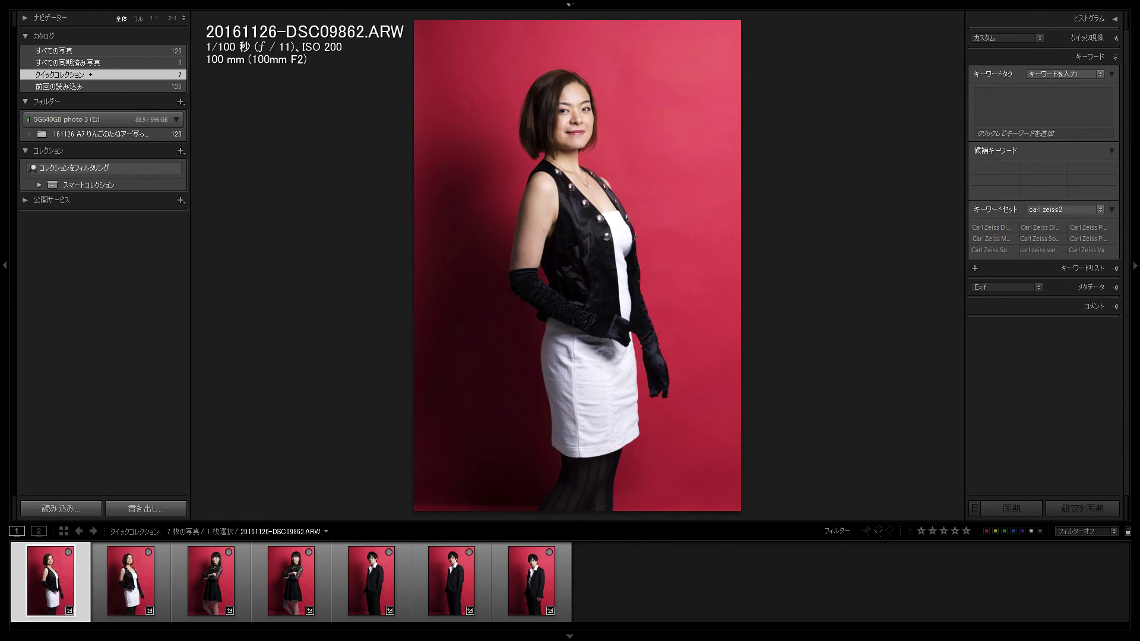
- Compare the last two white-dress portraits with the black-dress pick and remove 20161126-DSC09862.ARW from the Quick Collection
key(Right)
key(Right)
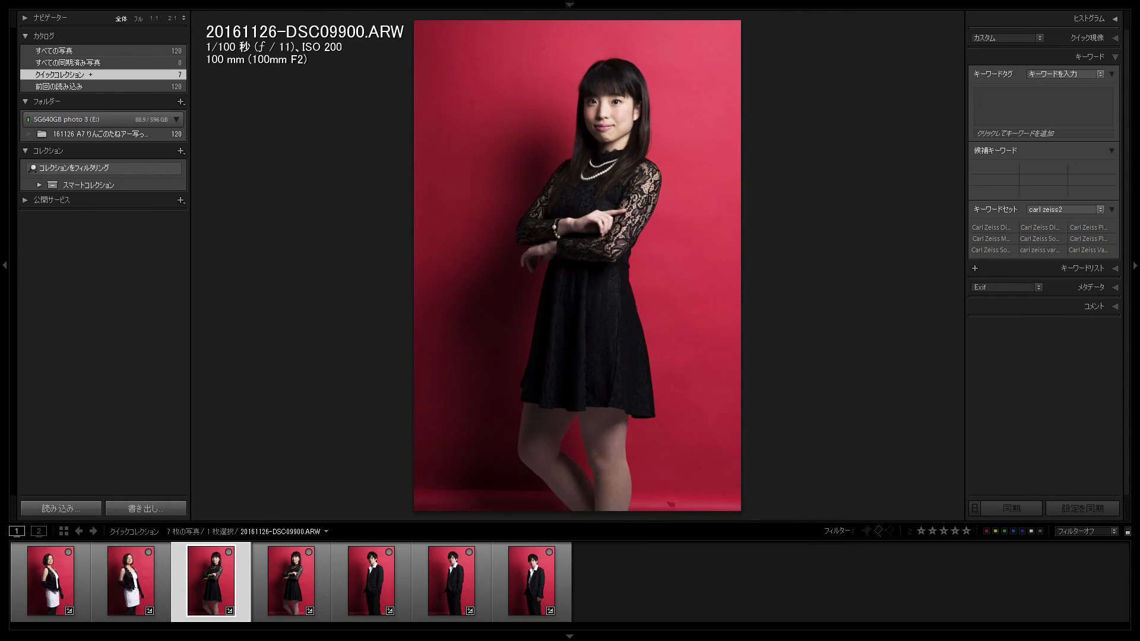
key(Left)
key(Left)
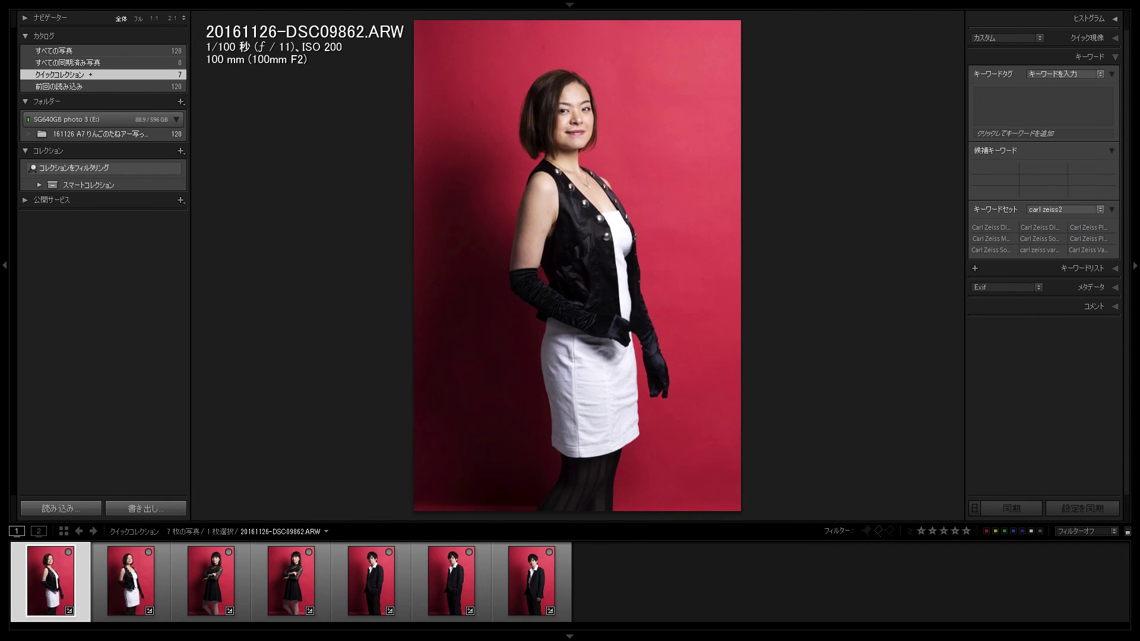
key(Right)
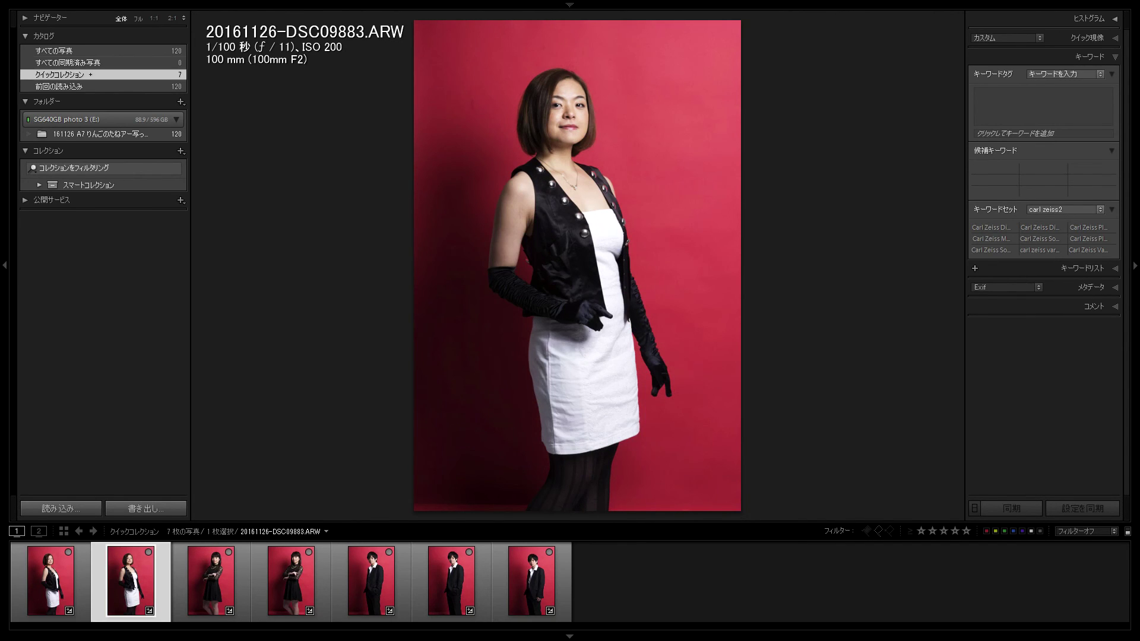
key(Left)
key(b)
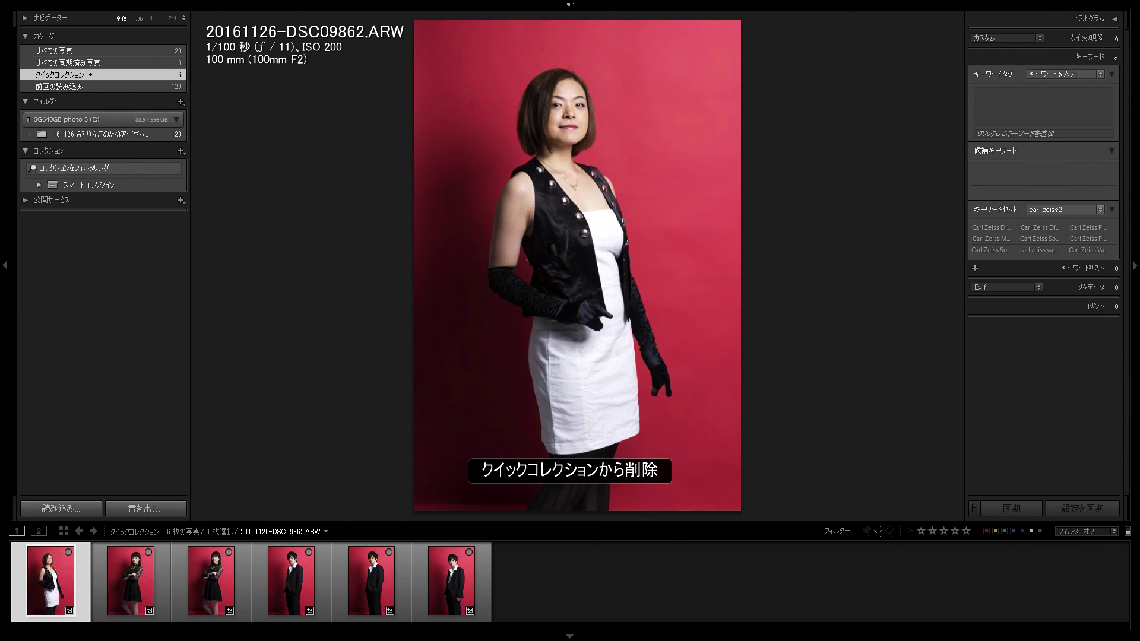
- Compare the black-dress portraits 20161126-DSC09900.ARW and 20161126-DSC09908.ARW with the remaining white-dress portrait
key(Right)
key(Right)
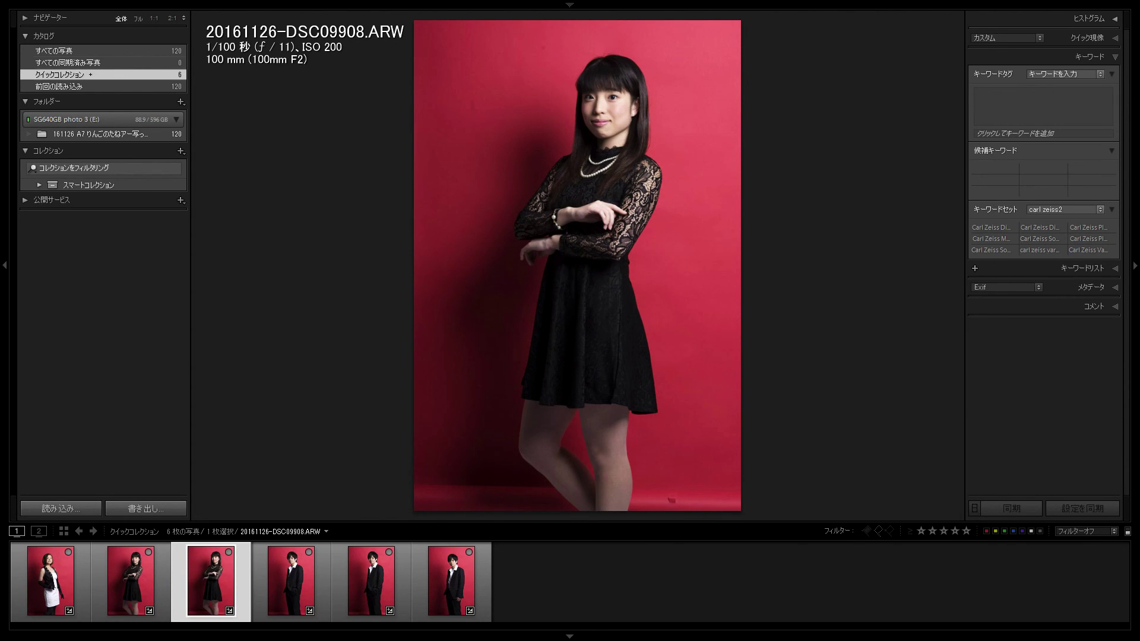
key(Left)
key(Left)
key(Right)
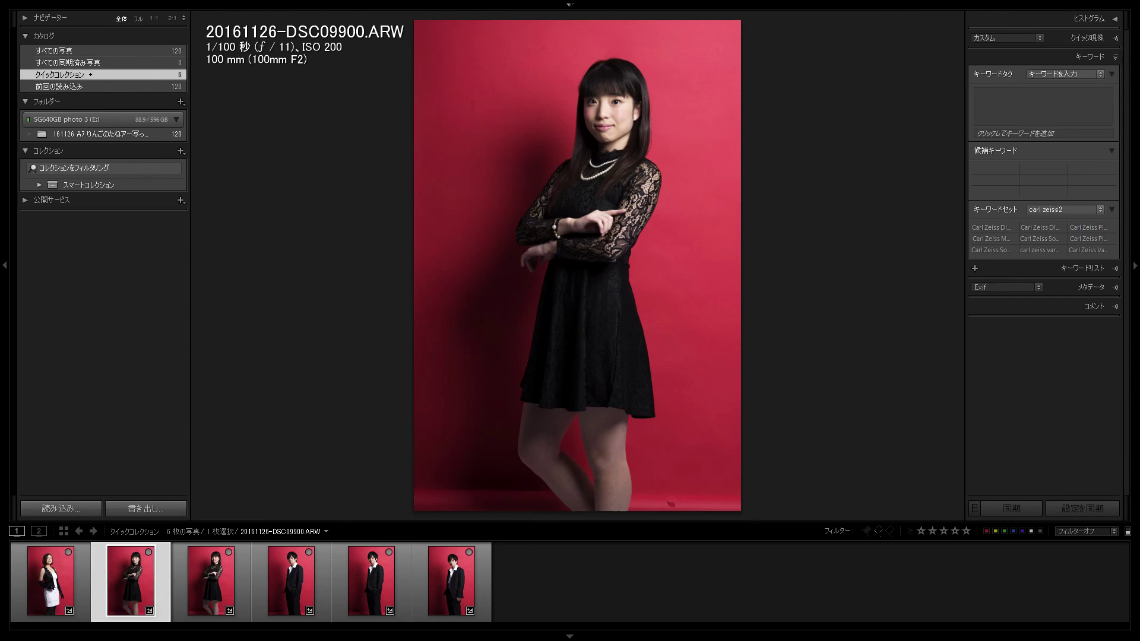
key(Right)
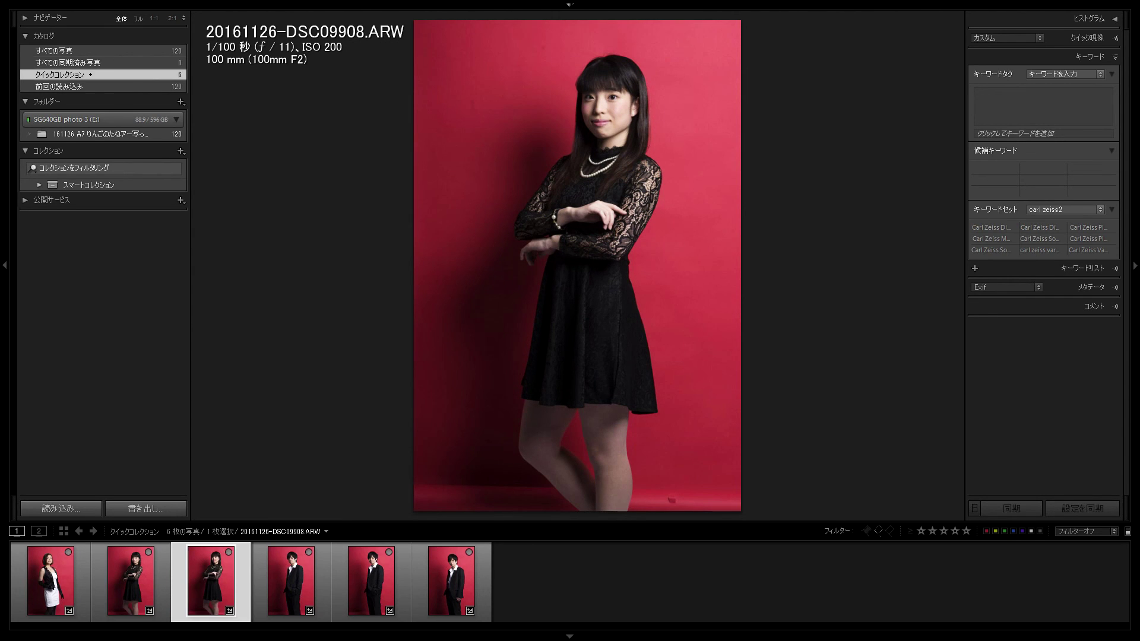
- Compare the three black-suit portraits and remove the middle one and 20161126-DSC09933.ARW from the Quick Collection
key(Right)
key(Right)
key(Right)
key(Left)
key(Left)
key(Right)
key(Left)
key(Right)
key(b)
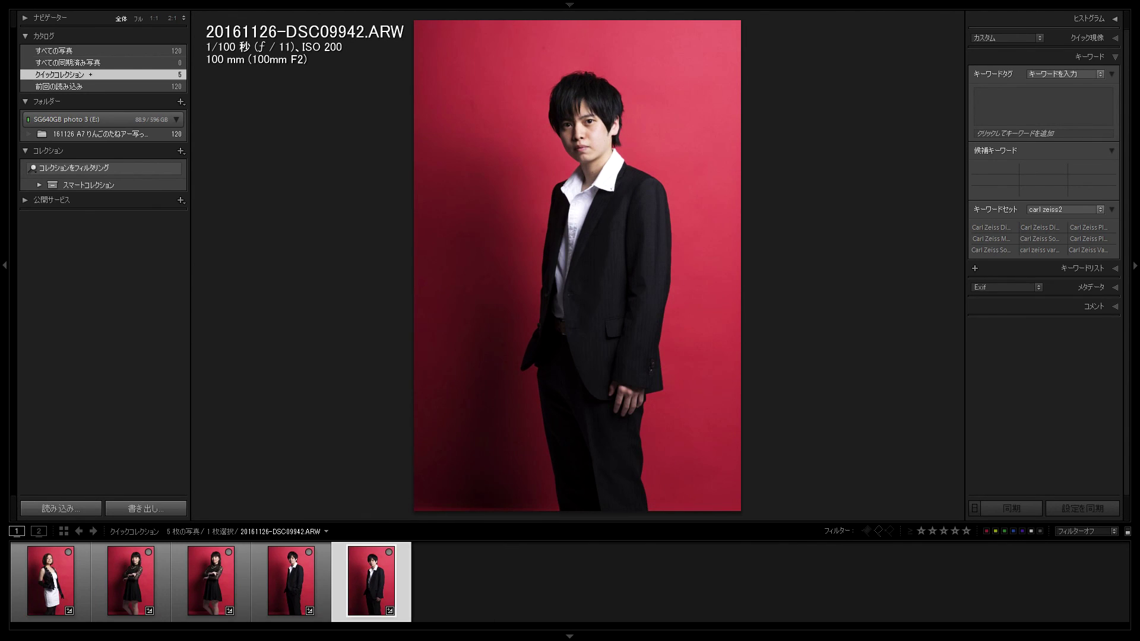
key(Left)
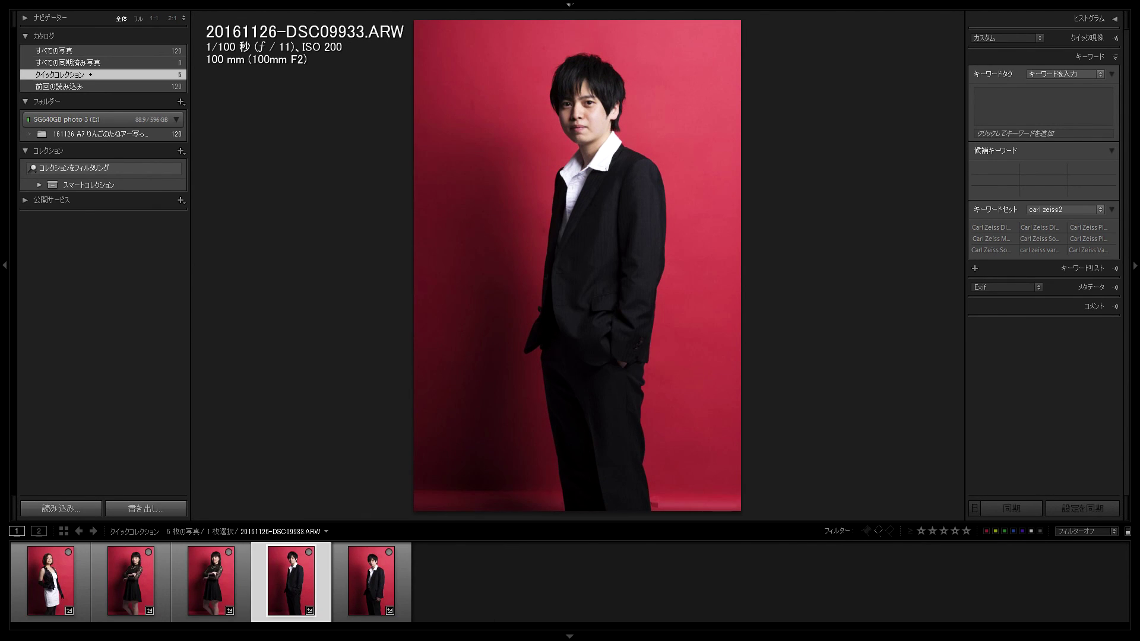
key(b)
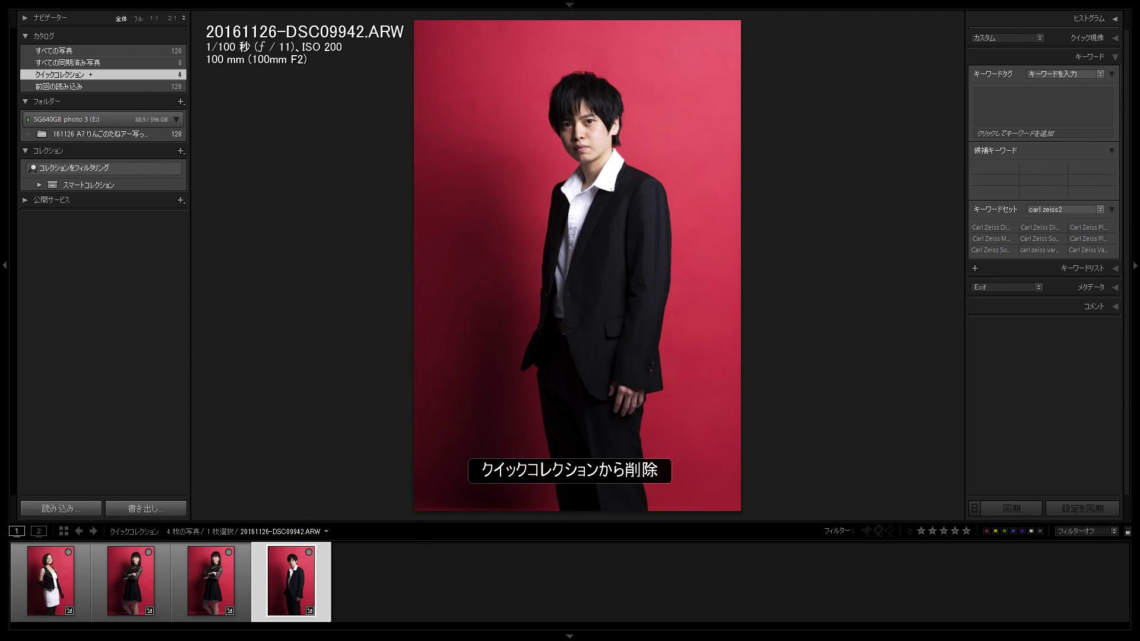
key(Left)
key(Left)
key(Right)
key(Left)
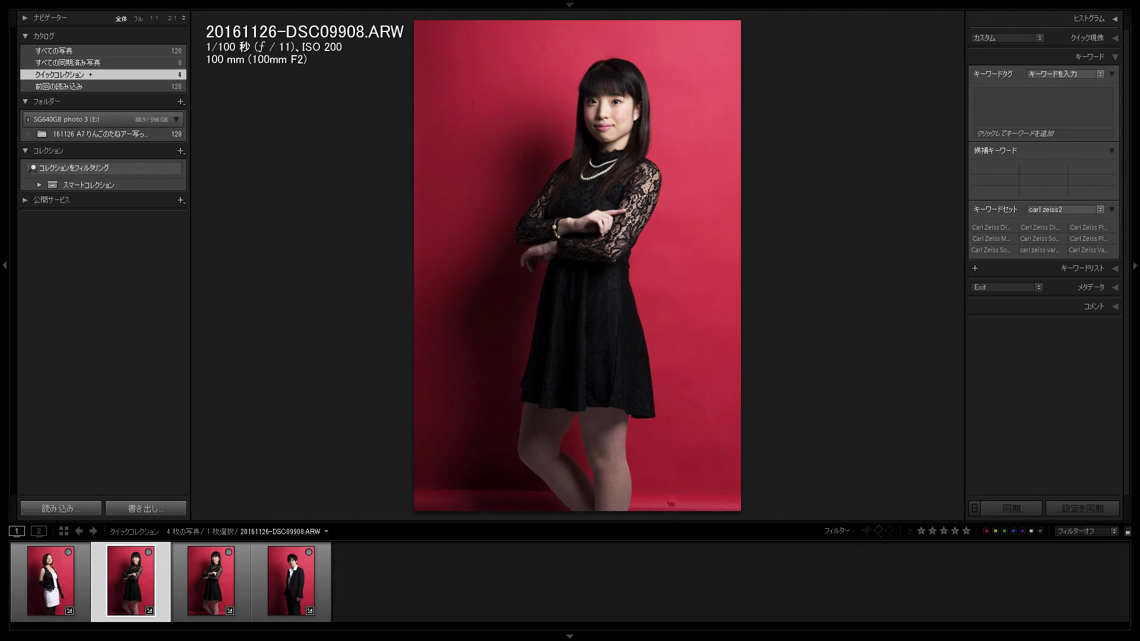
key(b)
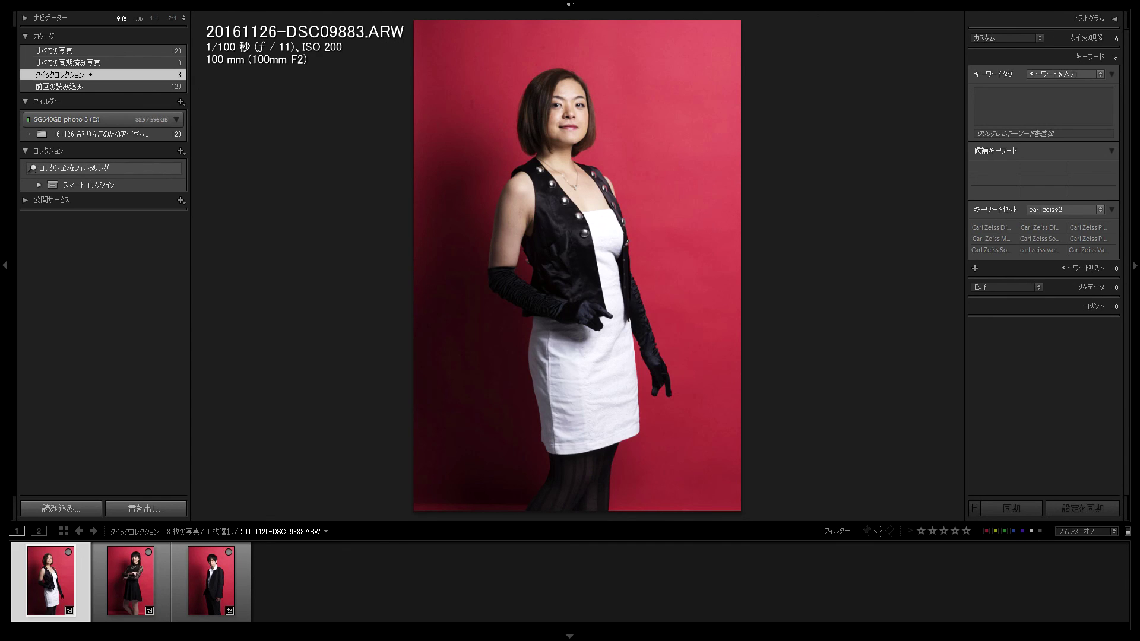
key(ctrl+z)
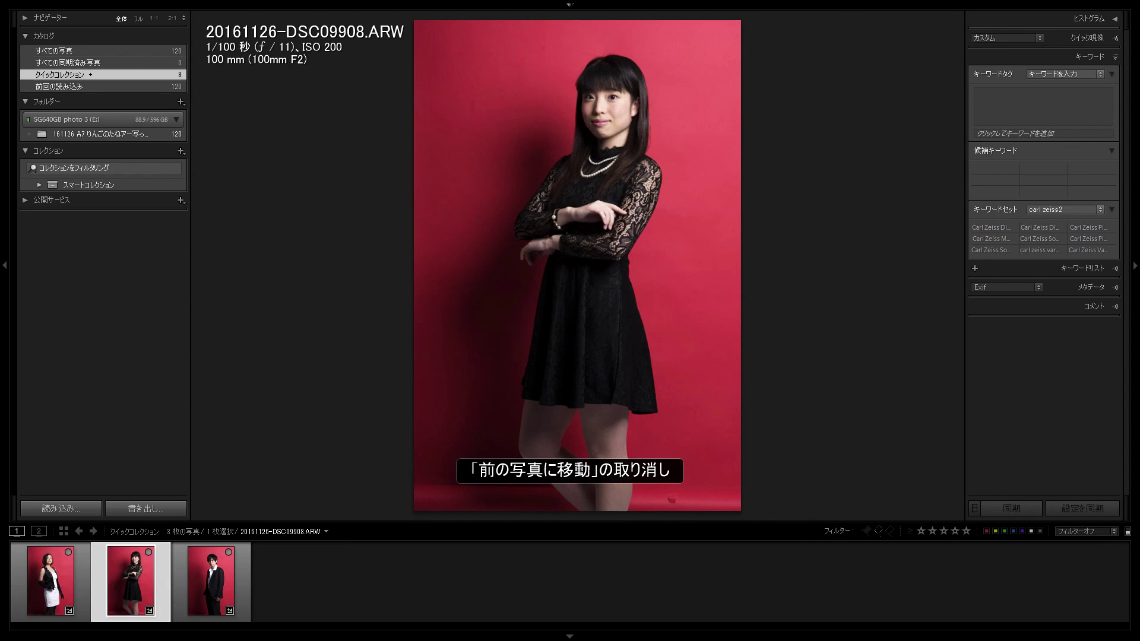
key(ctrl+z)
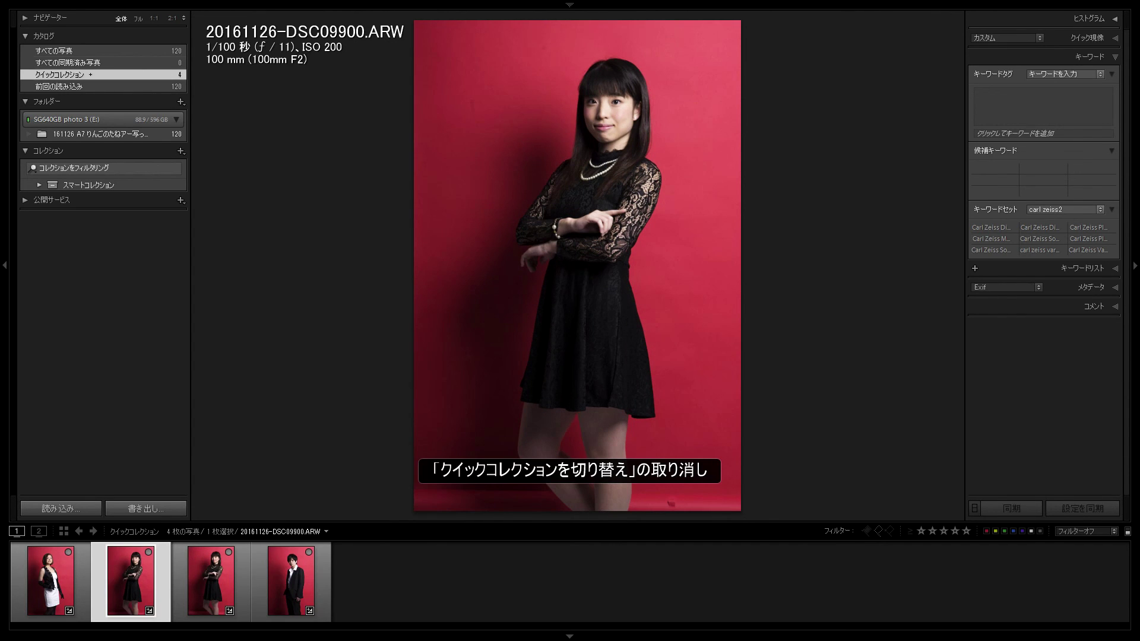
- Compare the two black-dress portraits with the white-dress pick 20161126-DSC09883.ARW
key(Right)
click(50, 581)
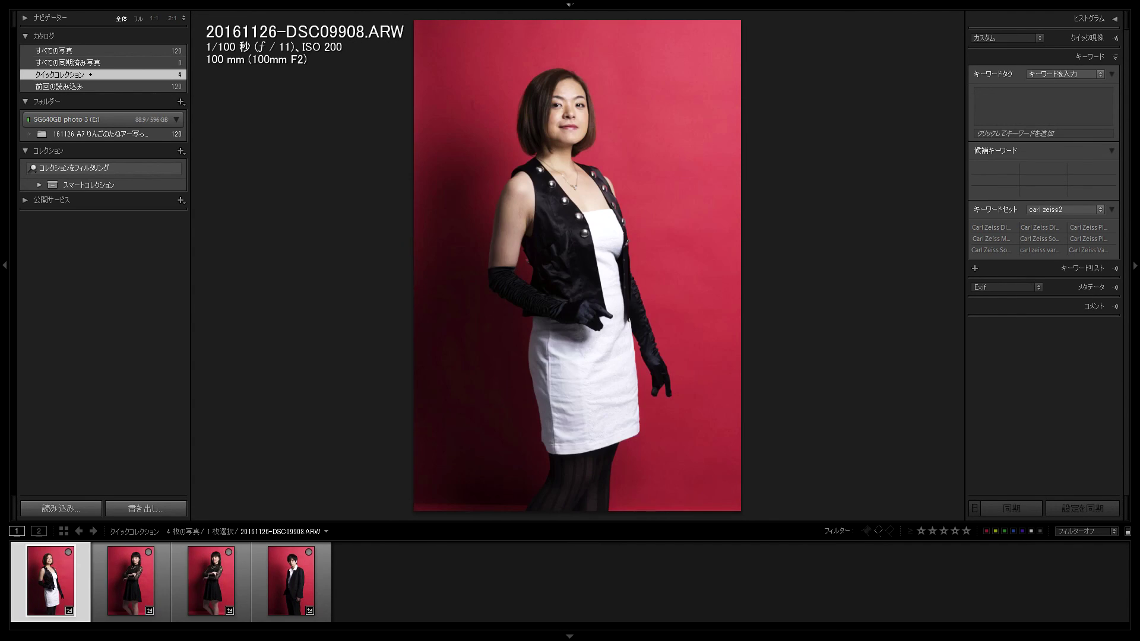
key(Right)
key(Right)
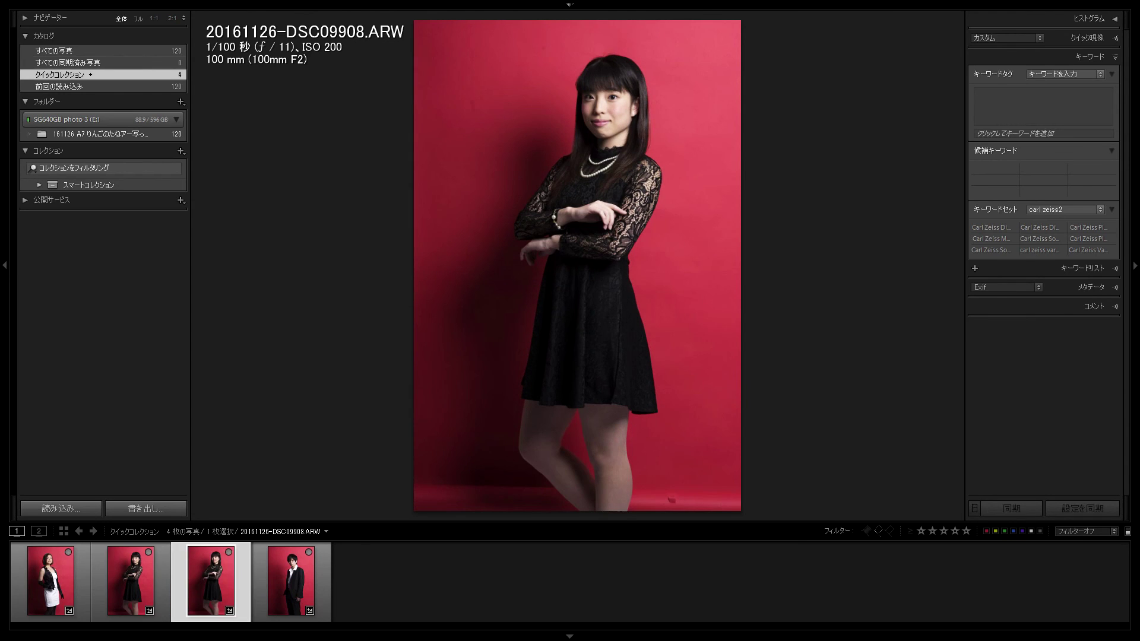
key(Left)
key(Right)
- View both black-dress portraits again after the white-dress pick and remove 20161126-DSC09908.ARW from the Quick Collection
click(51, 580)
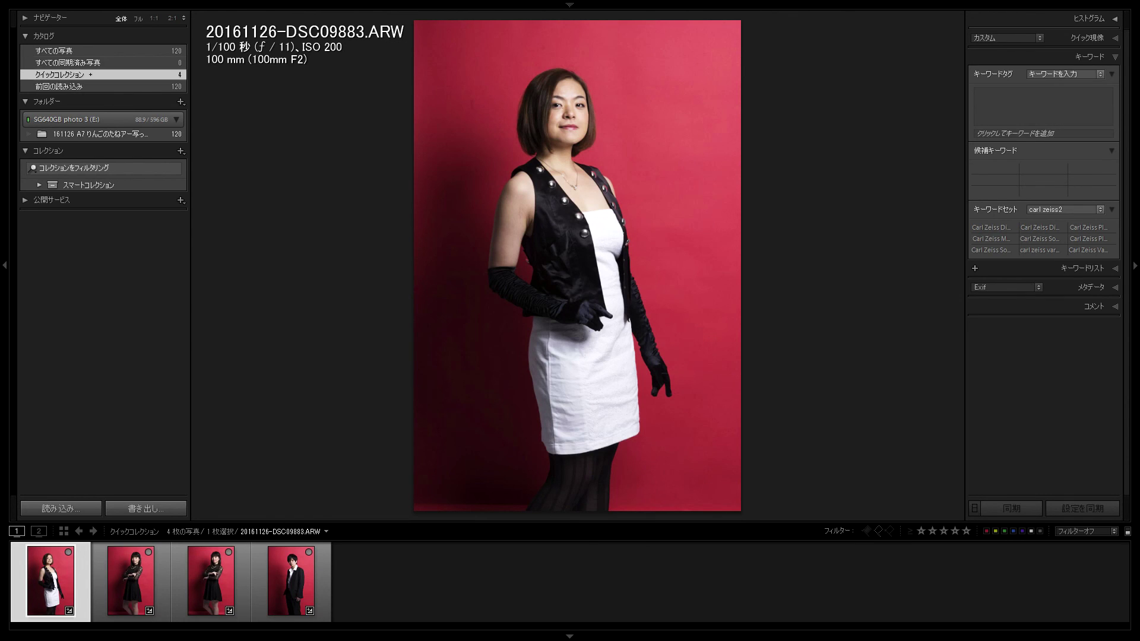
key(Right)
key(Right)
key(Left)
key(Left)
key(Right)
key(Right)
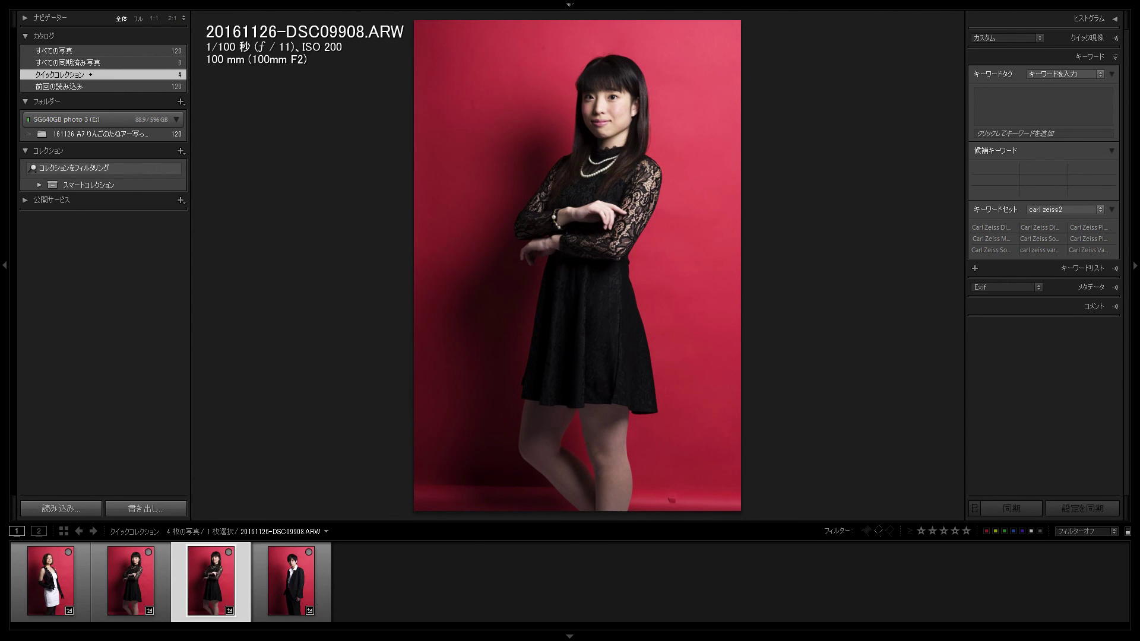
key(Left)
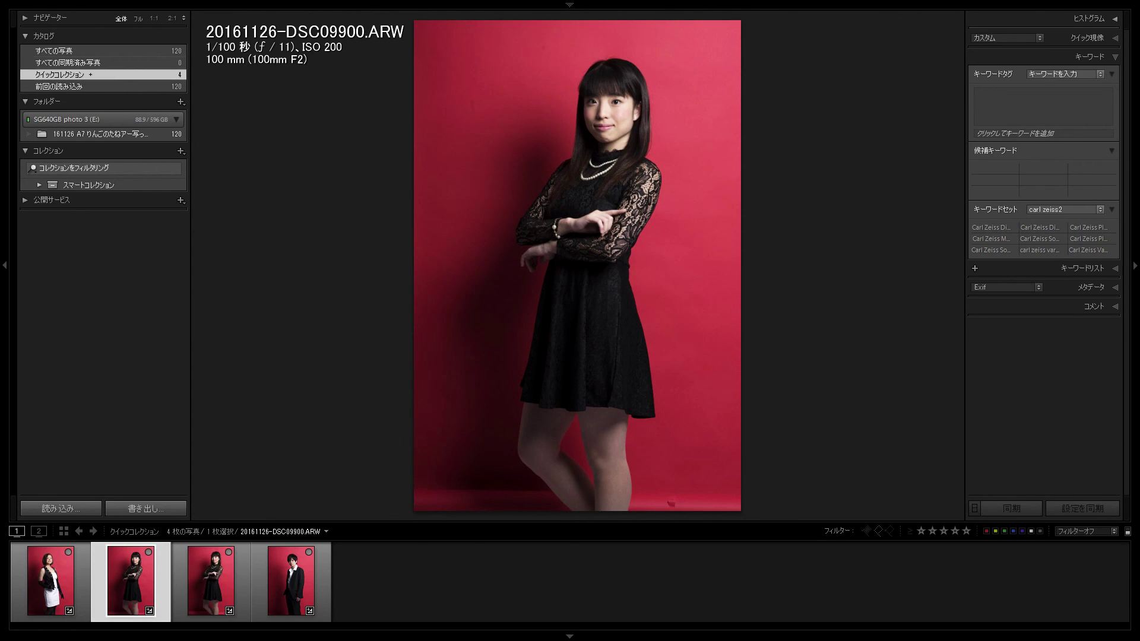
key(Right)
key(b)
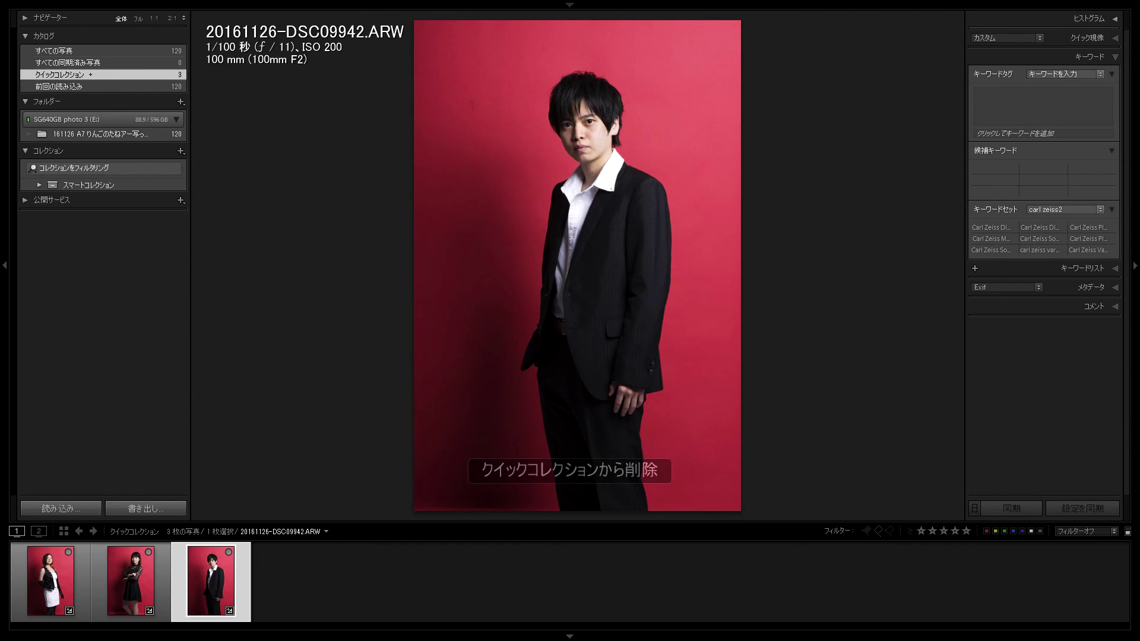
- Select all three remaining picks in the Grid view and switch the screen mode to full screen with the menu bar
key(g)
key(ctrl+a)
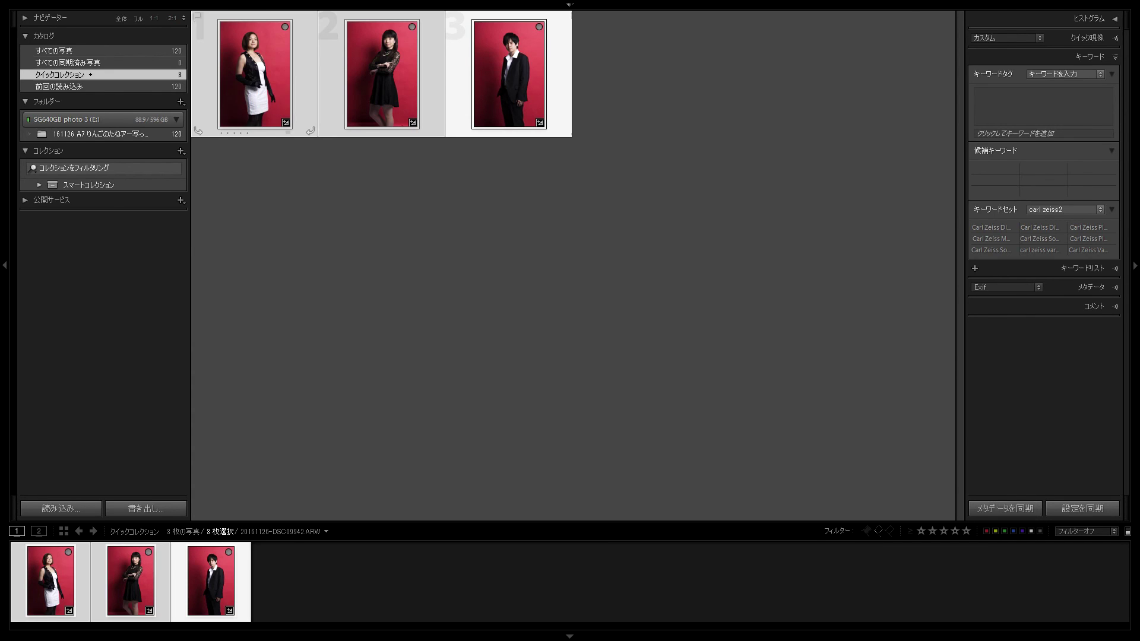
key(shift+f)
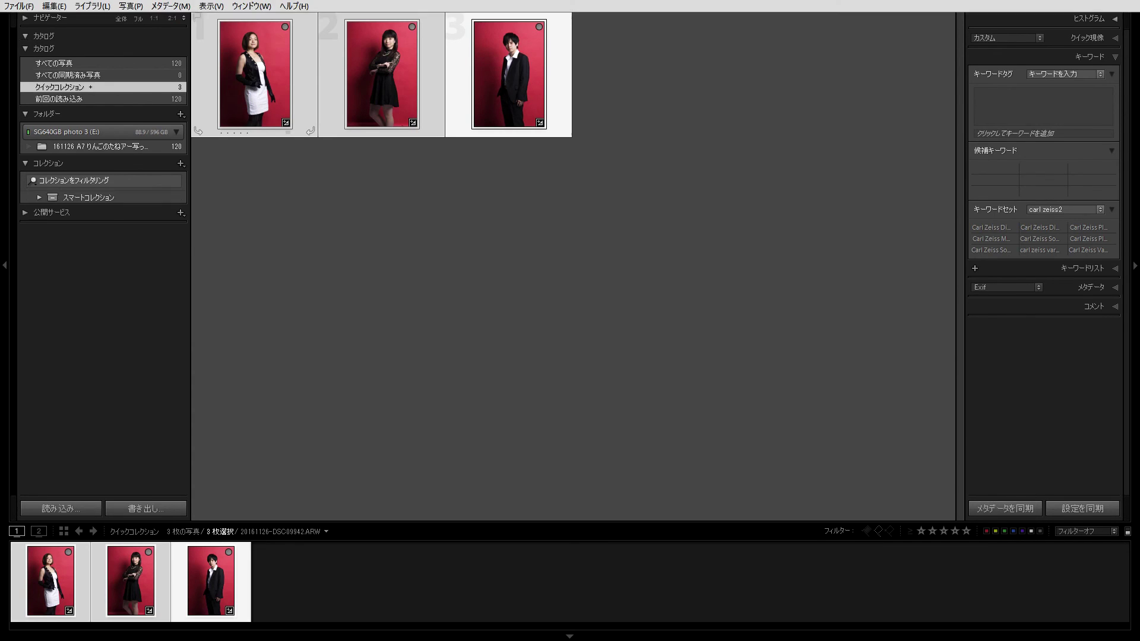